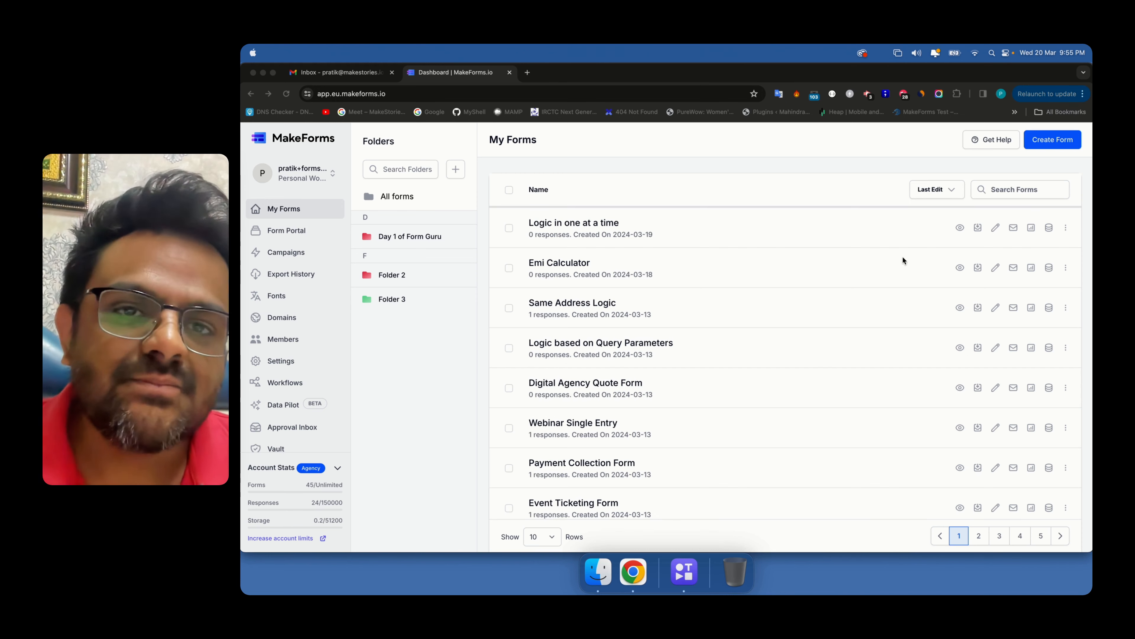
Create a new Standard Form named "Logics in normal form v/s one at a time".
{"action": "left_click", "coordinate": [1028, 142]}
{"action": "left_click", "coordinate": [1031, 141]}
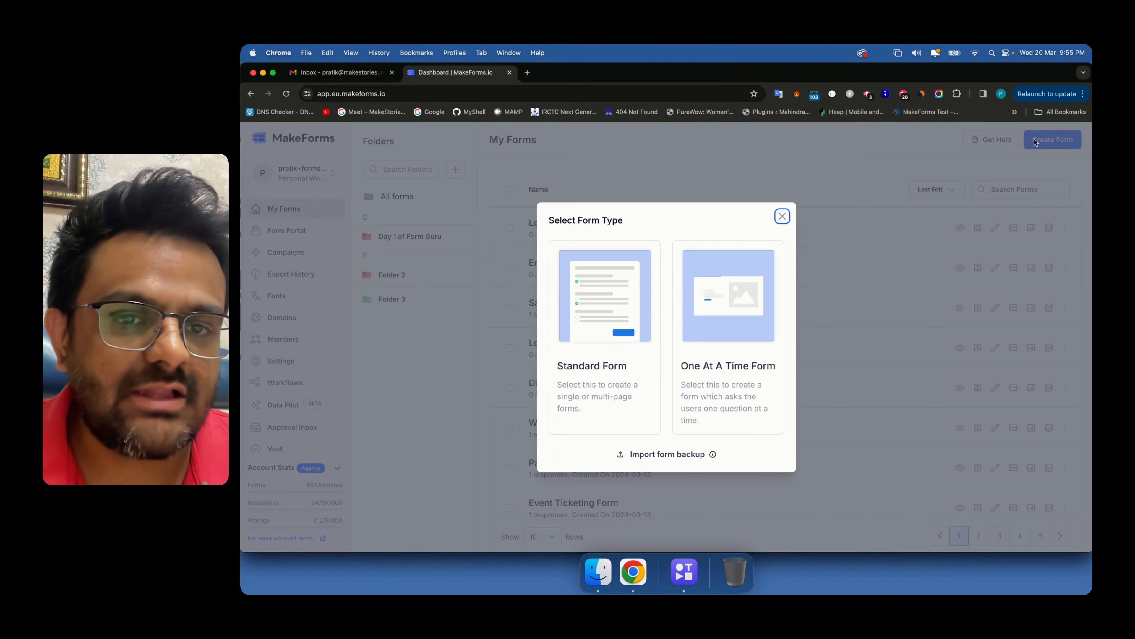
{"action": "key", "text": "super+Tab"}
{"action": "left_click", "coordinate": [571, 298]}
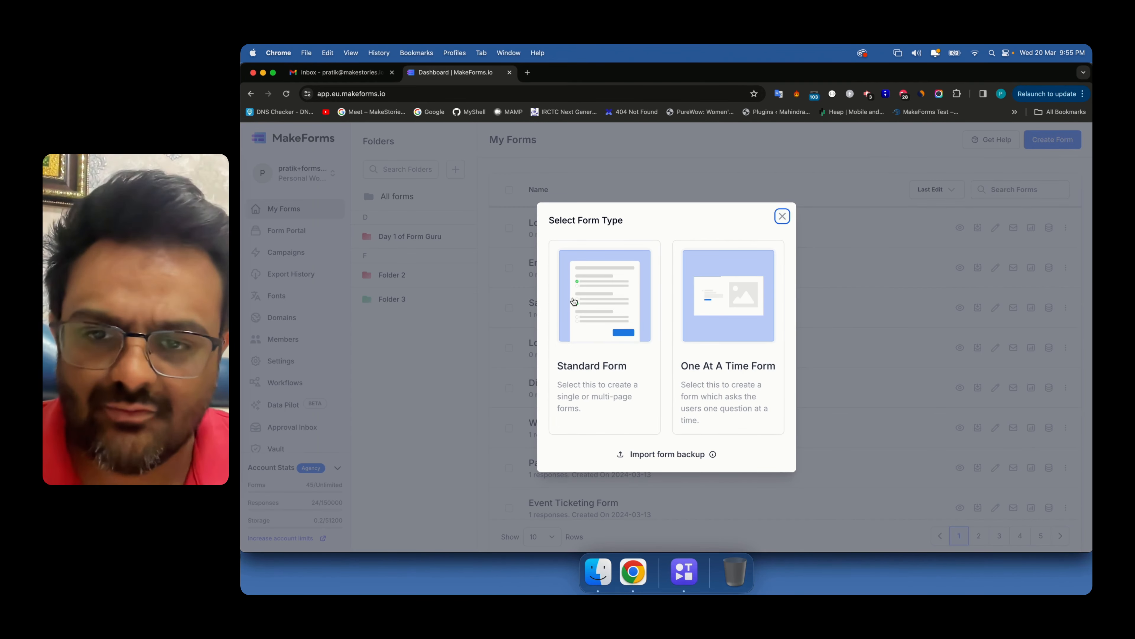
{"action": "left_click", "coordinate": [574, 298]}
{"action": "left_click", "coordinate": [561, 317]}
{"action": "left_click", "coordinate": [595, 296]}
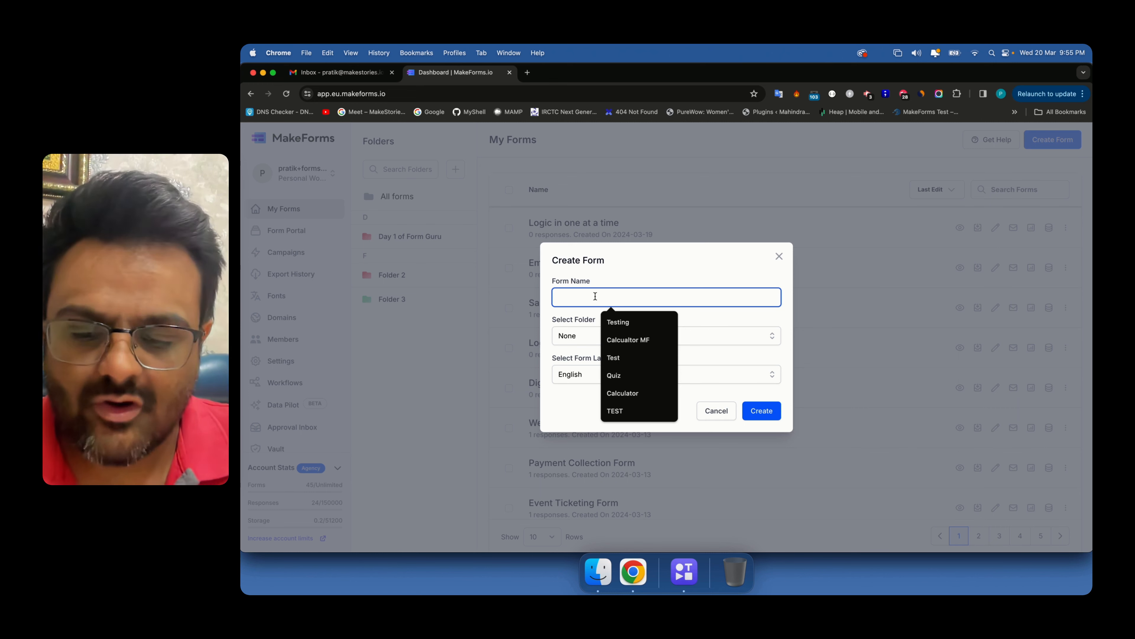
{"action": "type", "text": "Logics in "}
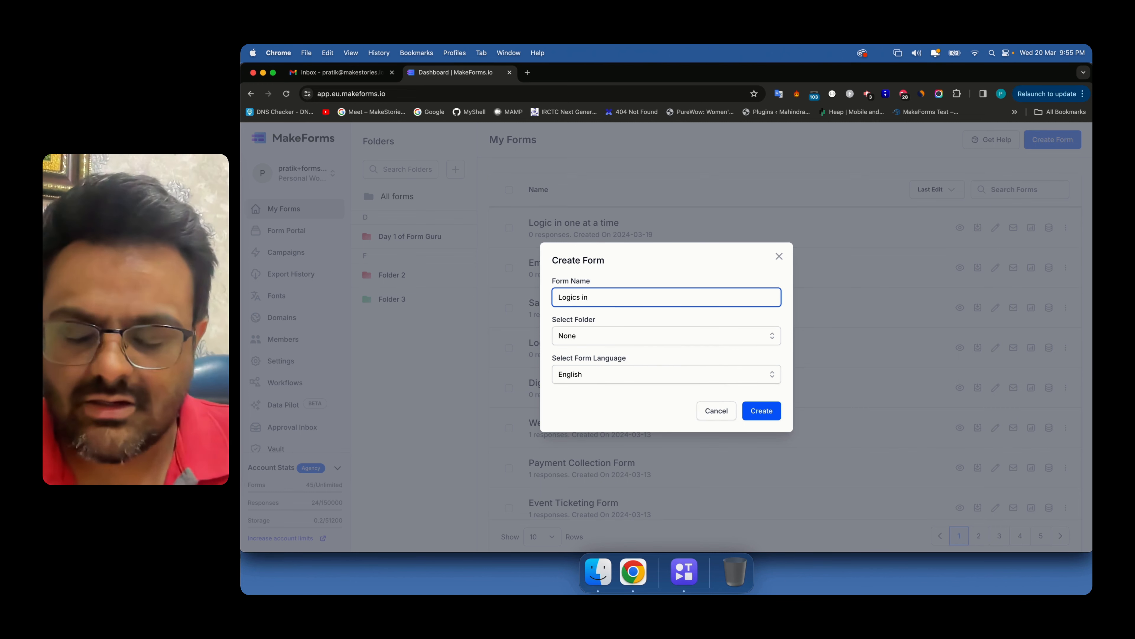
{"action": "type", "text": "normal for"}
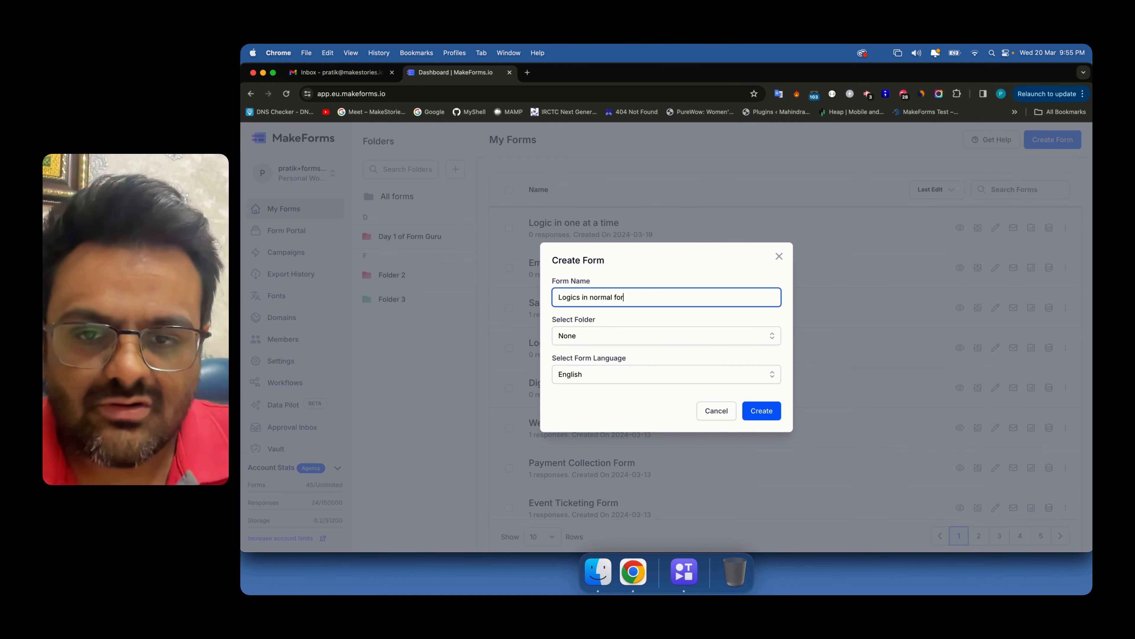
{"action": "type", "text": "m v/"}
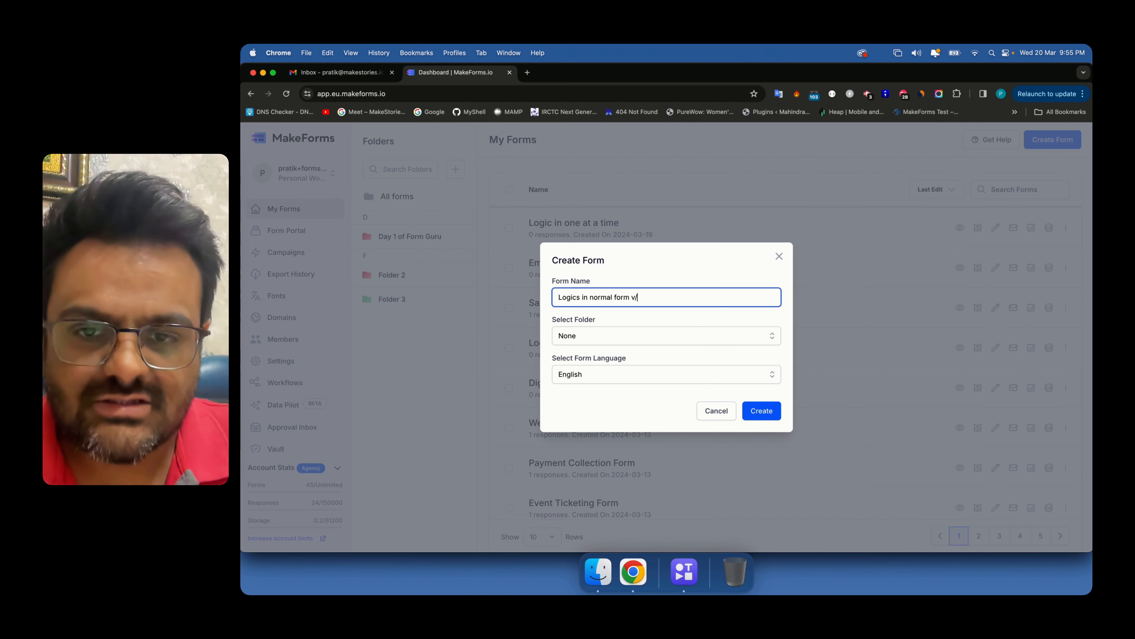
{"action": "type", "text": "s one at a time"}
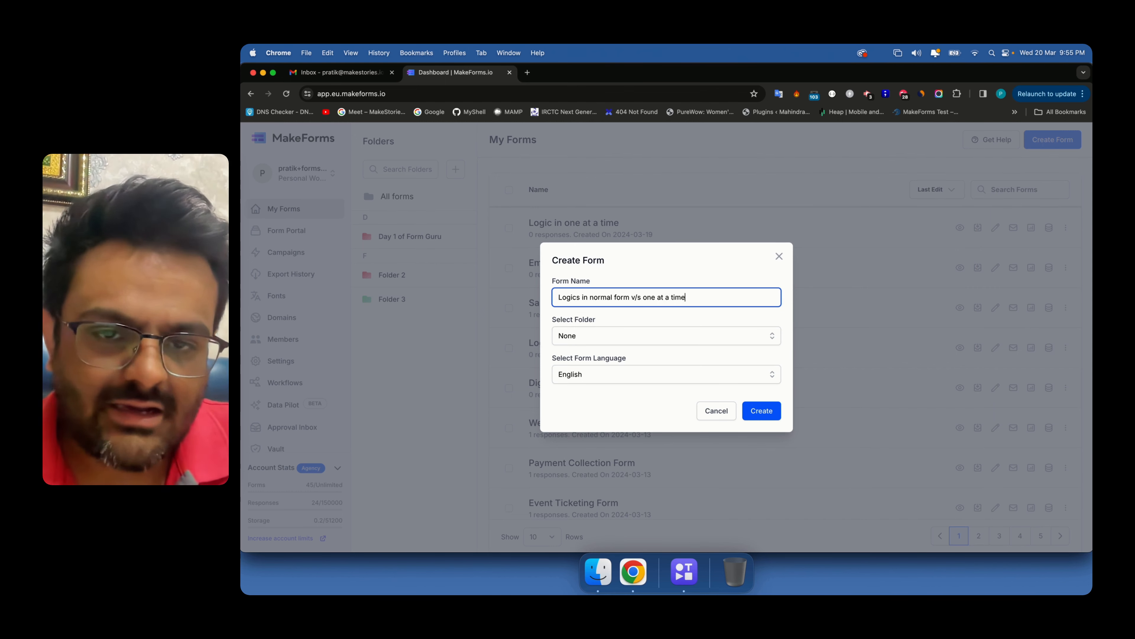
{"action": "key", "text": "Return"}
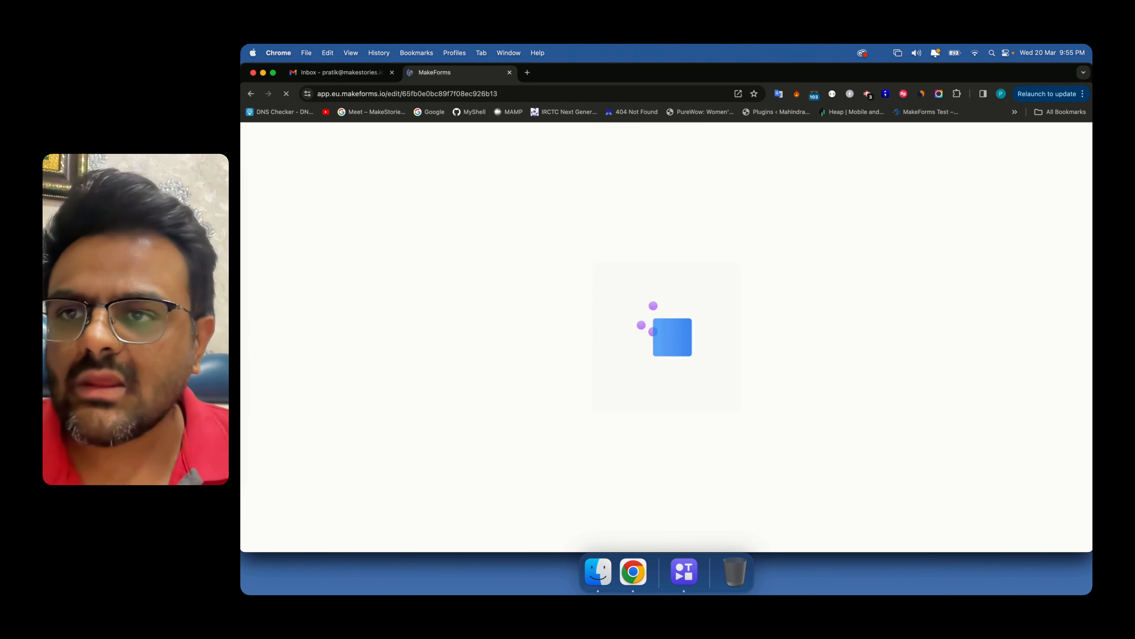
Close the inbox browser tab and delete the title header block from the form.
{"action": "left_click", "coordinate": [392, 72]}
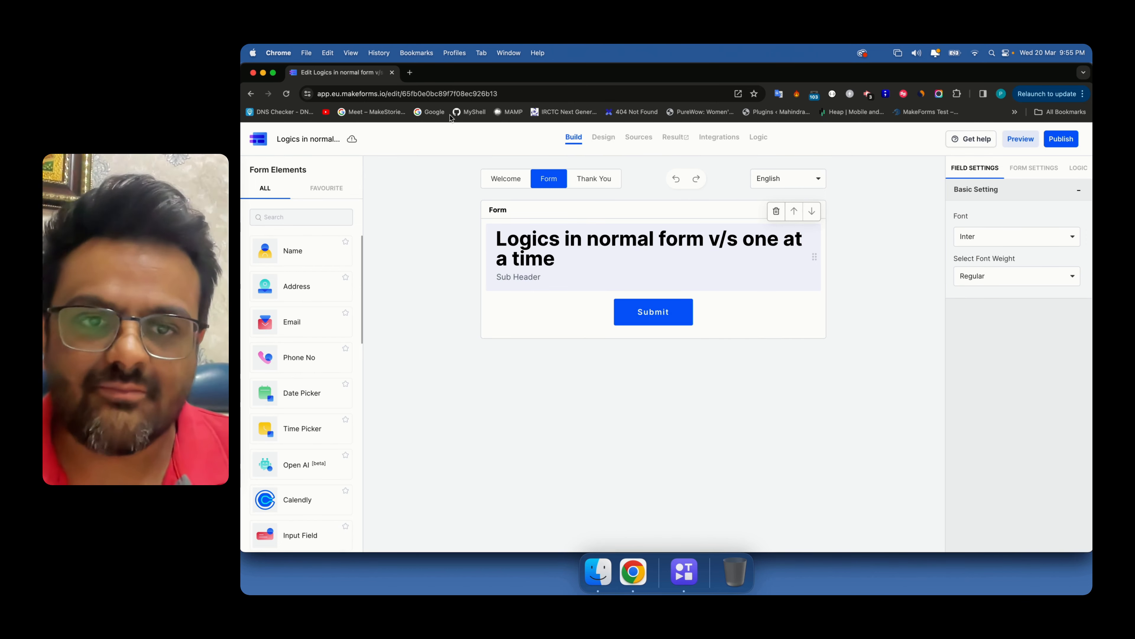
{"action": "left_click", "coordinate": [779, 211]}
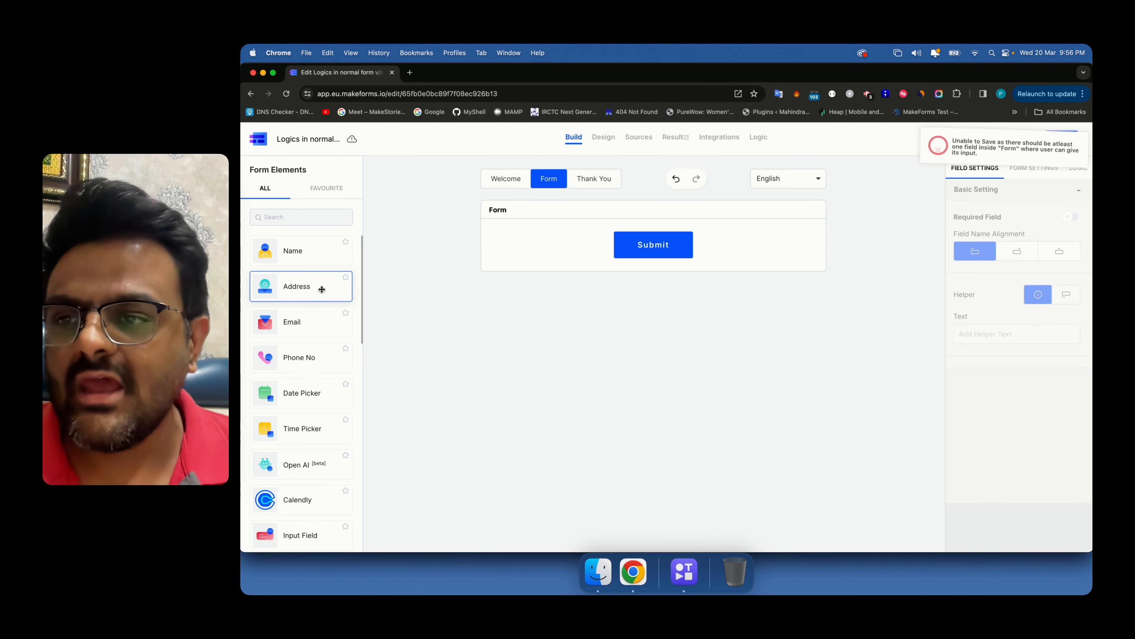
Add Name, Address, Email and Phone No fields to the form.
{"action": "left_click", "coordinate": [311, 260]}
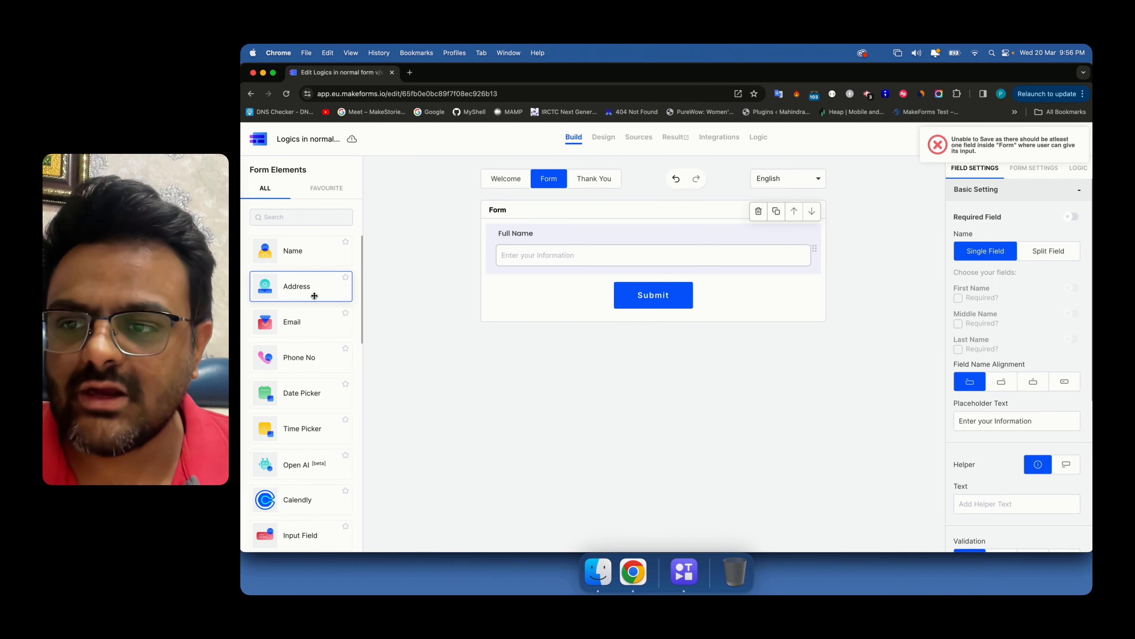
{"action": "left_click", "coordinate": [314, 292]}
{"action": "left_click", "coordinate": [312, 324]}
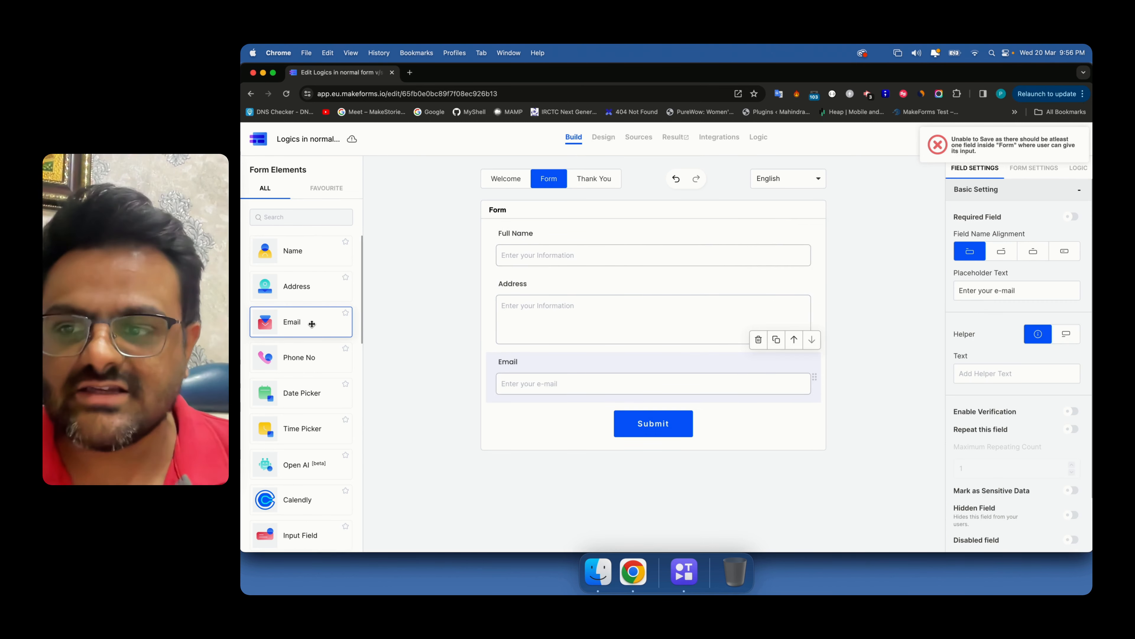
{"action": "left_click", "coordinate": [313, 357]}
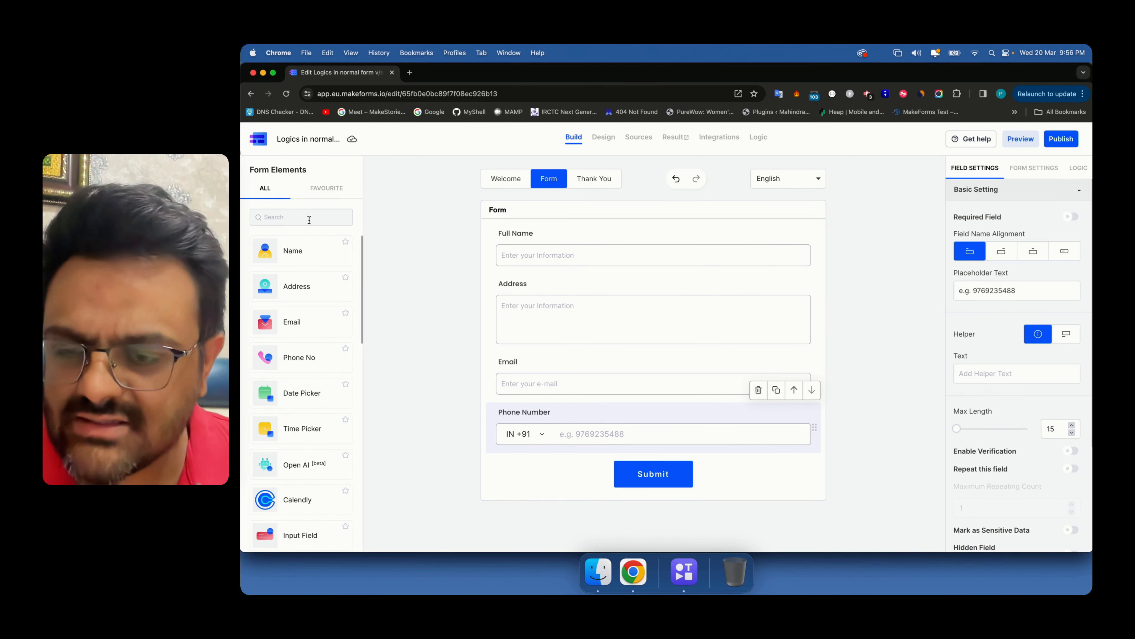
Delete the Full Name, Address, Email and Phone Number fields from the form.
{"action": "left_click", "coordinate": [617, 279]}
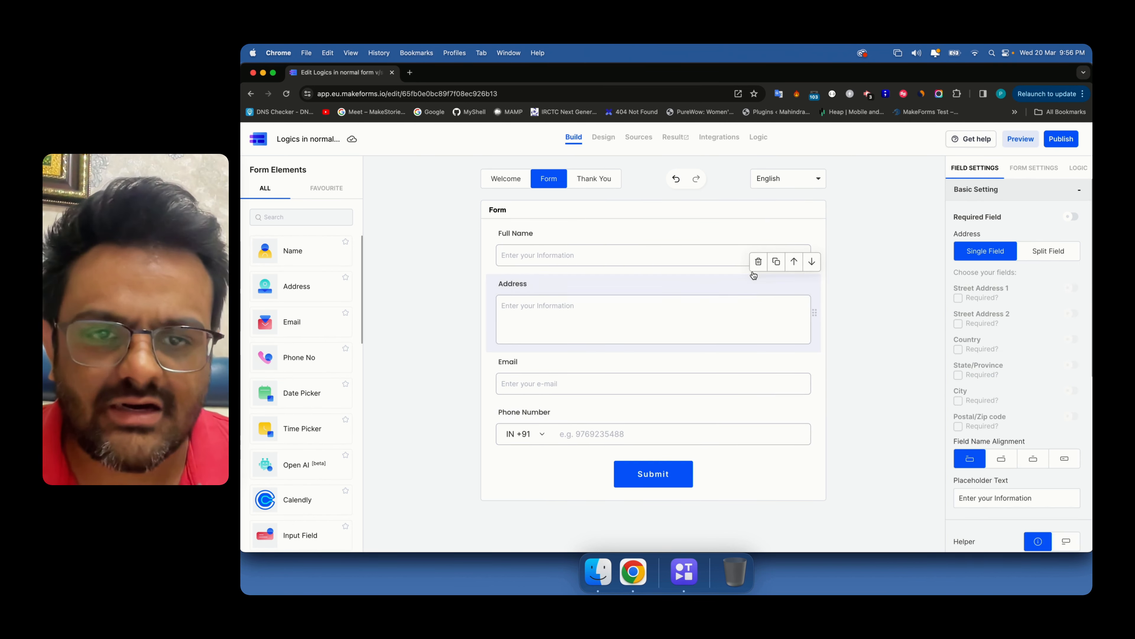
{"action": "left_click", "coordinate": [742, 263]}
{"action": "left_click", "coordinate": [754, 216]}
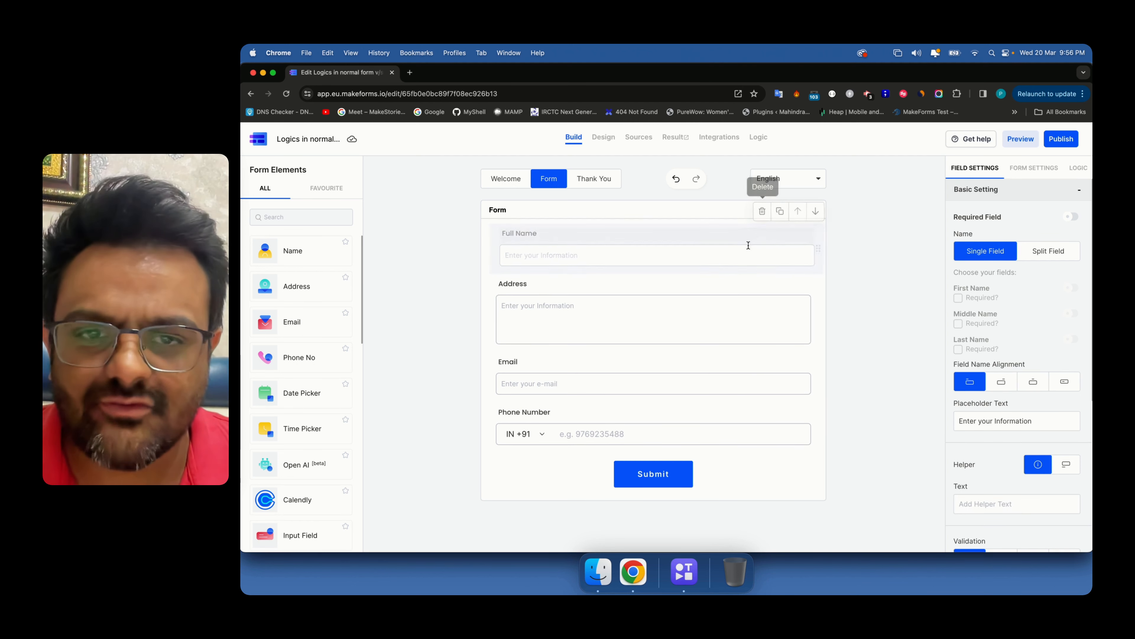
{"action": "left_click", "coordinate": [737, 279]}
{"action": "left_click", "coordinate": [756, 213]}
{"action": "left_click", "coordinate": [741, 235]}
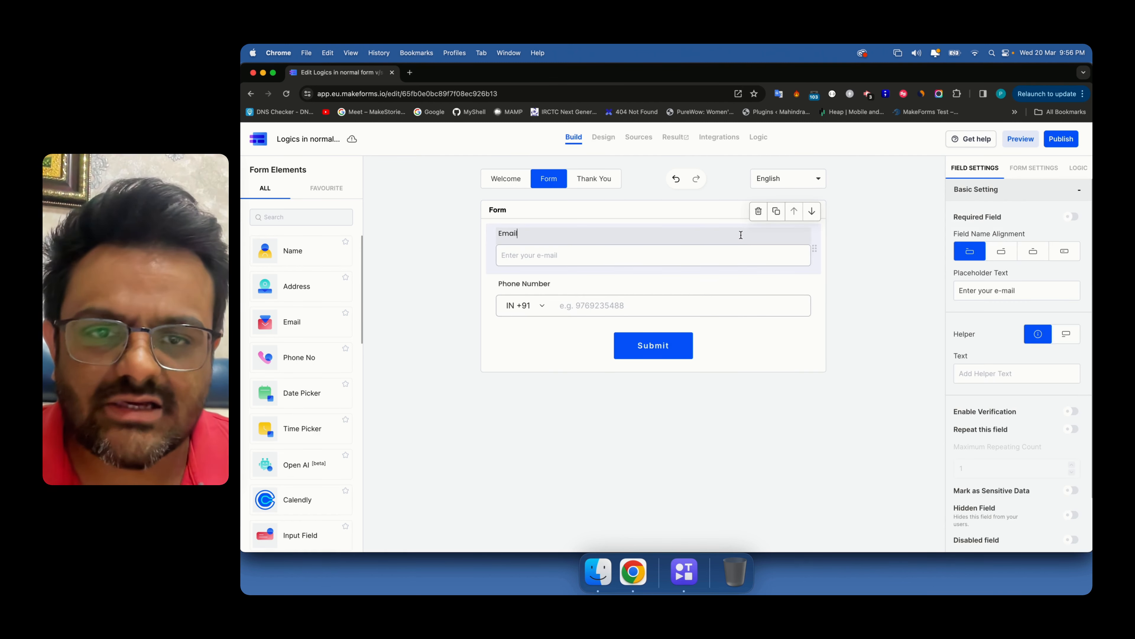
{"action": "left_click", "coordinate": [758, 212]}
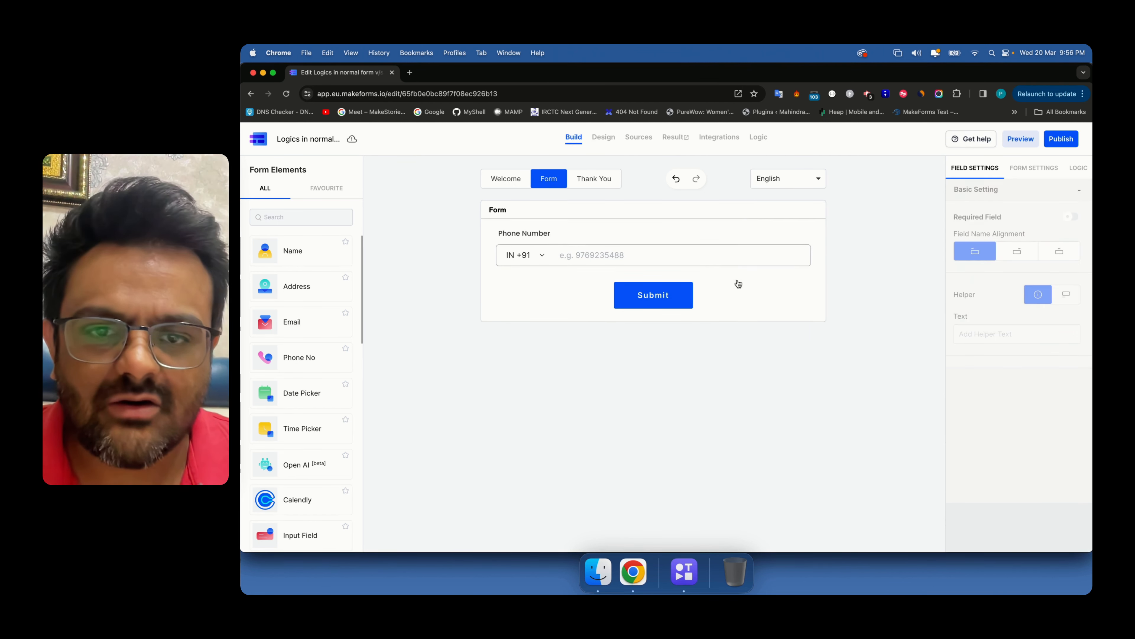
{"action": "left_click", "coordinate": [751, 234]}
{"action": "left_click", "coordinate": [756, 213]}
Add a Single Choice question to the form and label it "Are you a Brand or an agency".
{"action": "left_click", "coordinate": [321, 221]}
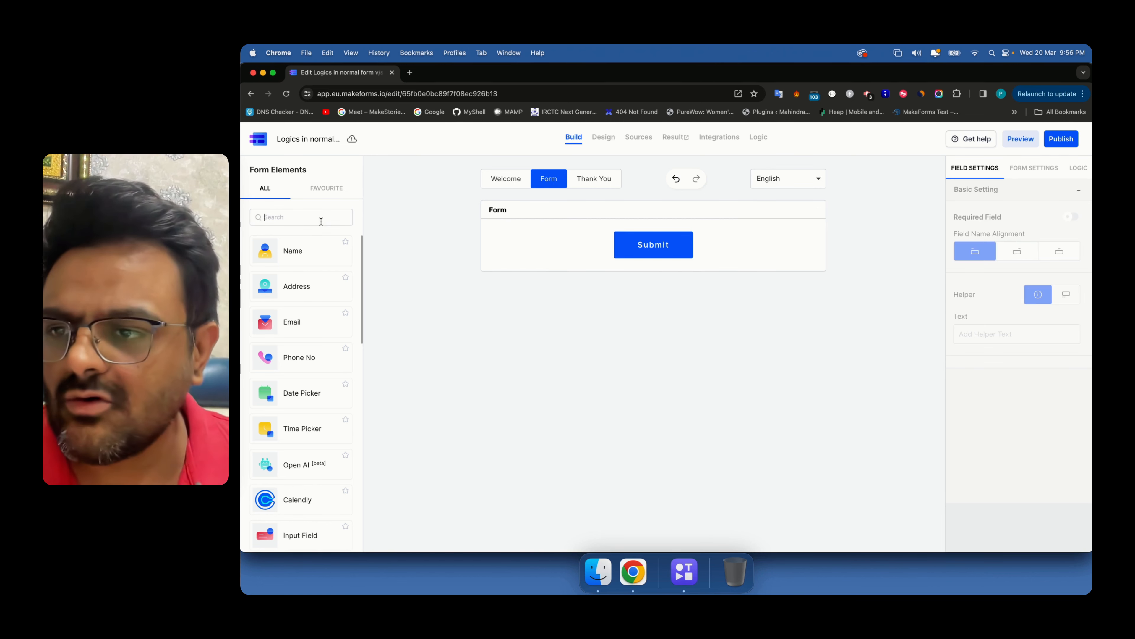
{"action": "type", "text": "single"}
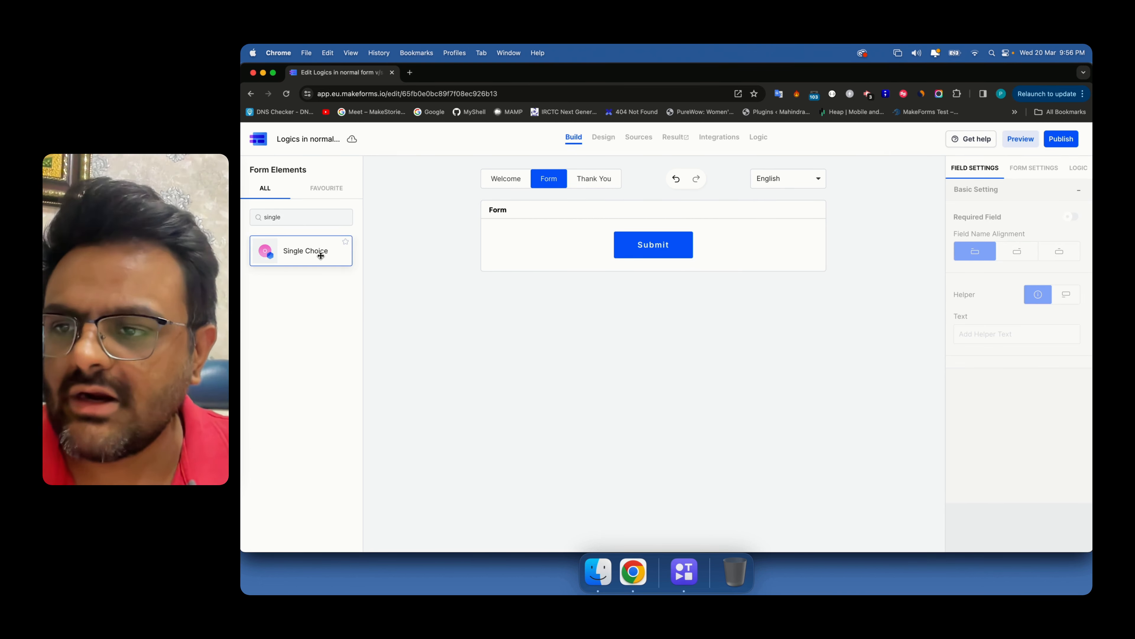
{"action": "left_click", "coordinate": [313, 252]}
{"action": "double_click", "coordinate": [507, 233]}
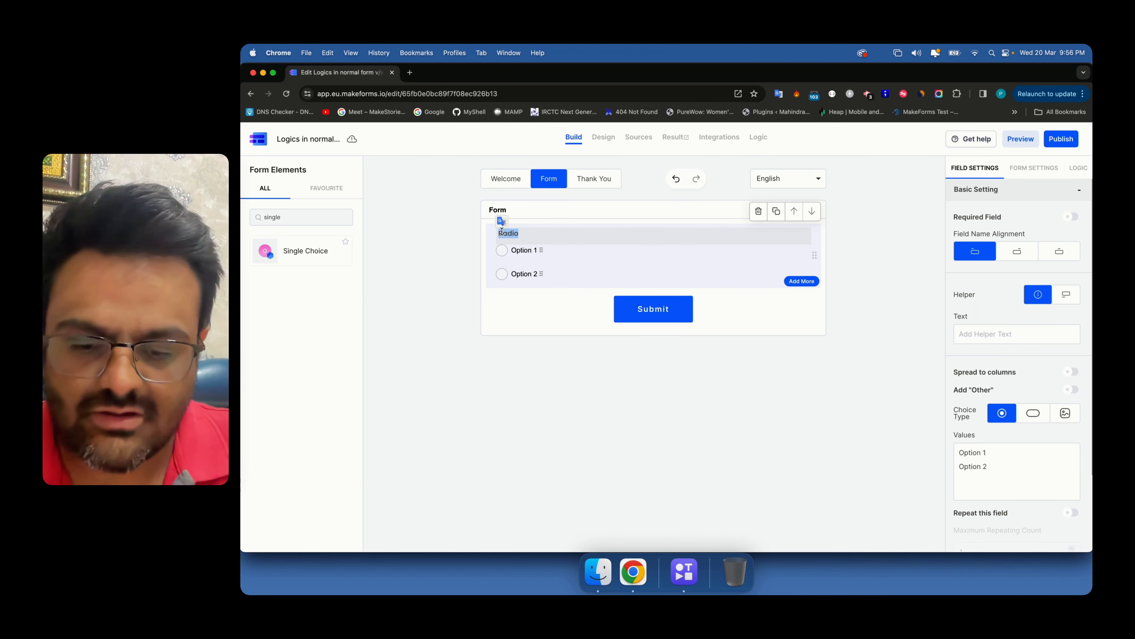
{"action": "type", "text": "Are you a "}
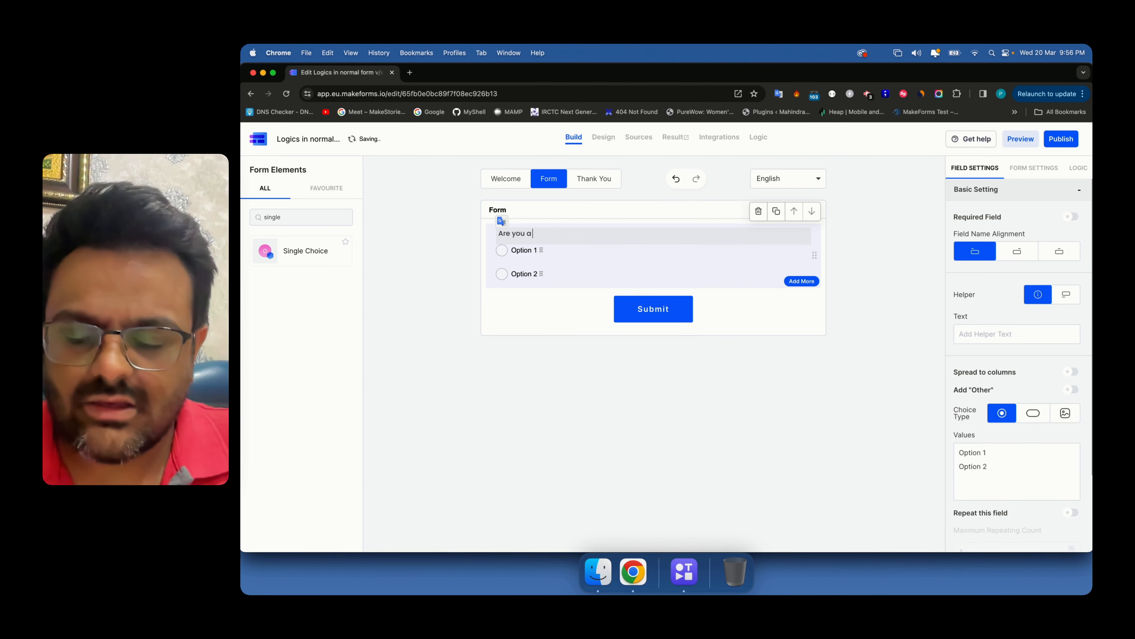
{"action": "type", "text": "Bro"}
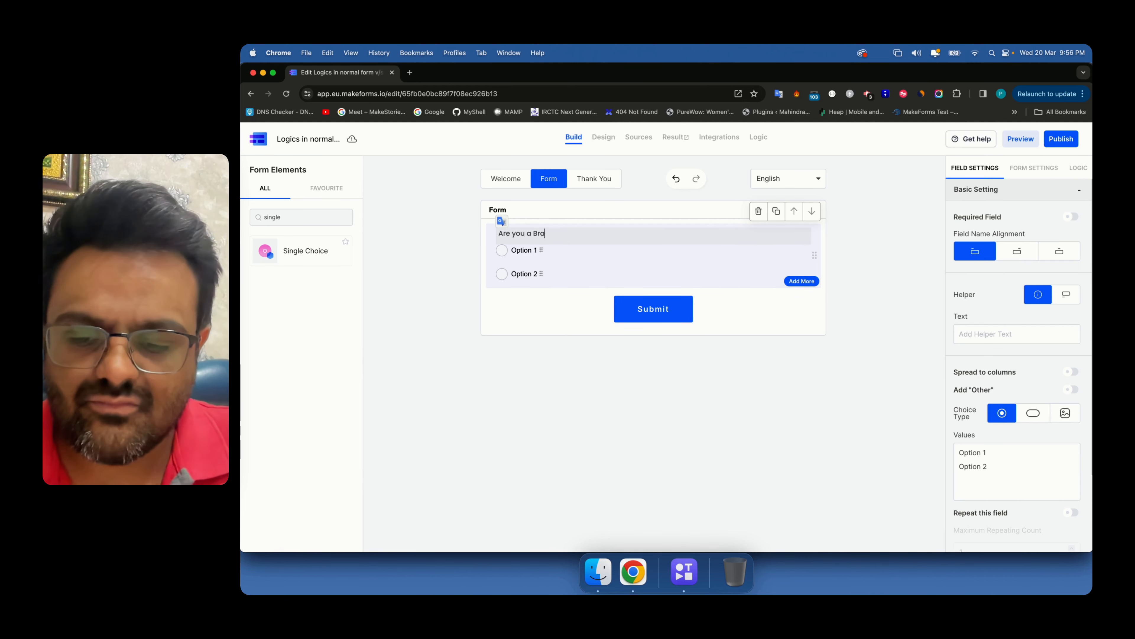
{"action": "type", "text": "nd ot"}
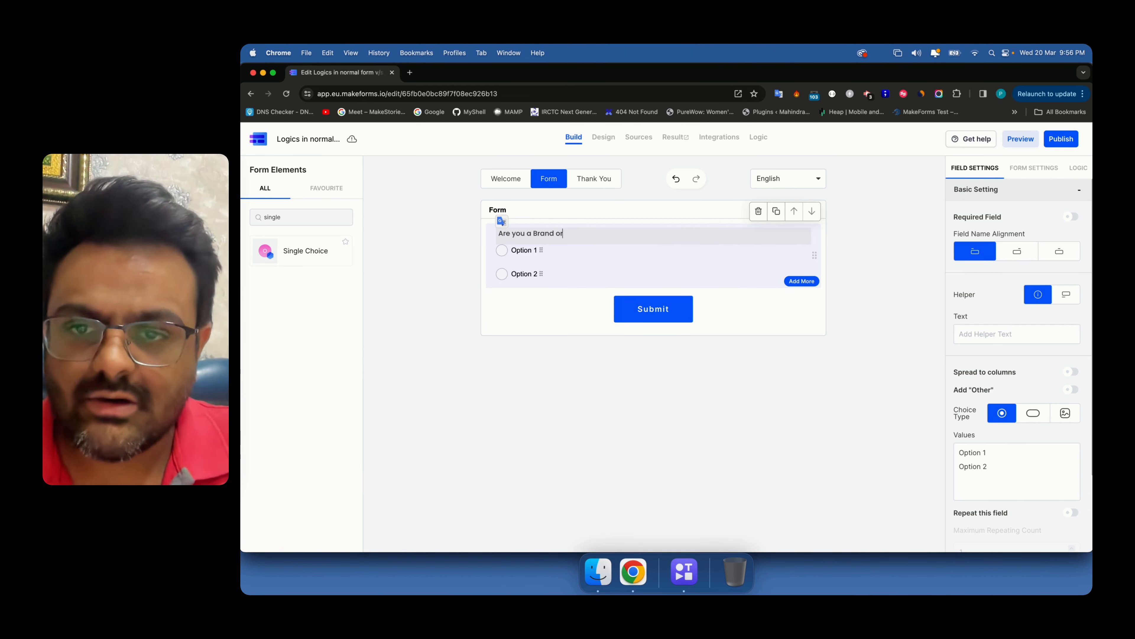
{"action": "type", "text": " an agency"}
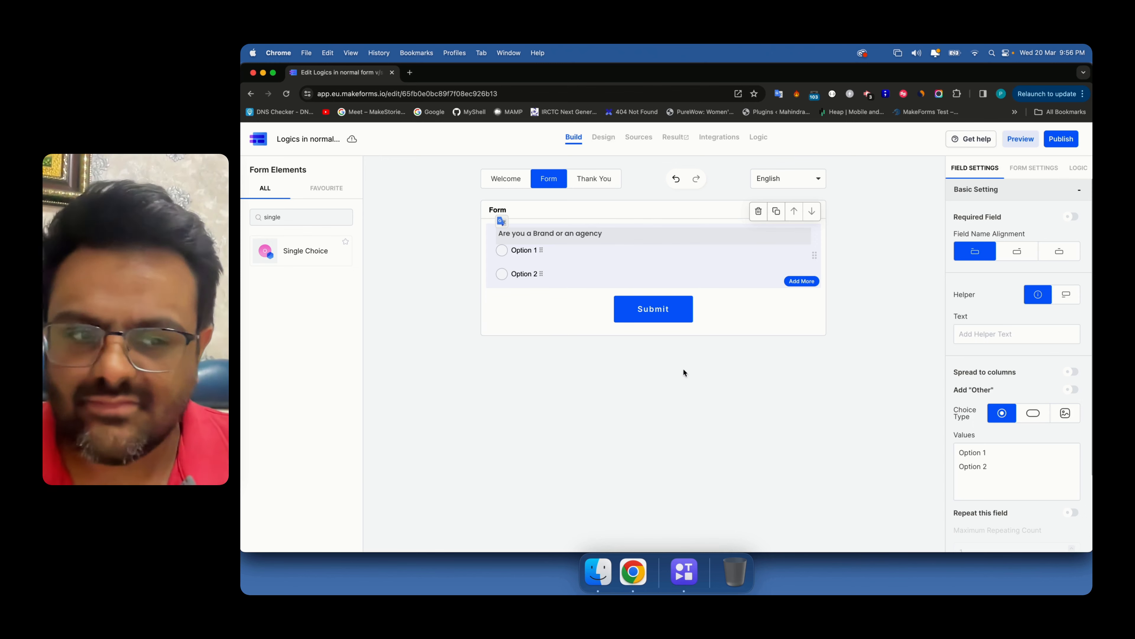
Set the single choice question's options to Brand, Agency and Neither.
{"action": "left_click_drag", "start_coordinate": [988, 467], "coordinate": [945, 442]}
{"action": "type", "text": "Bran"}
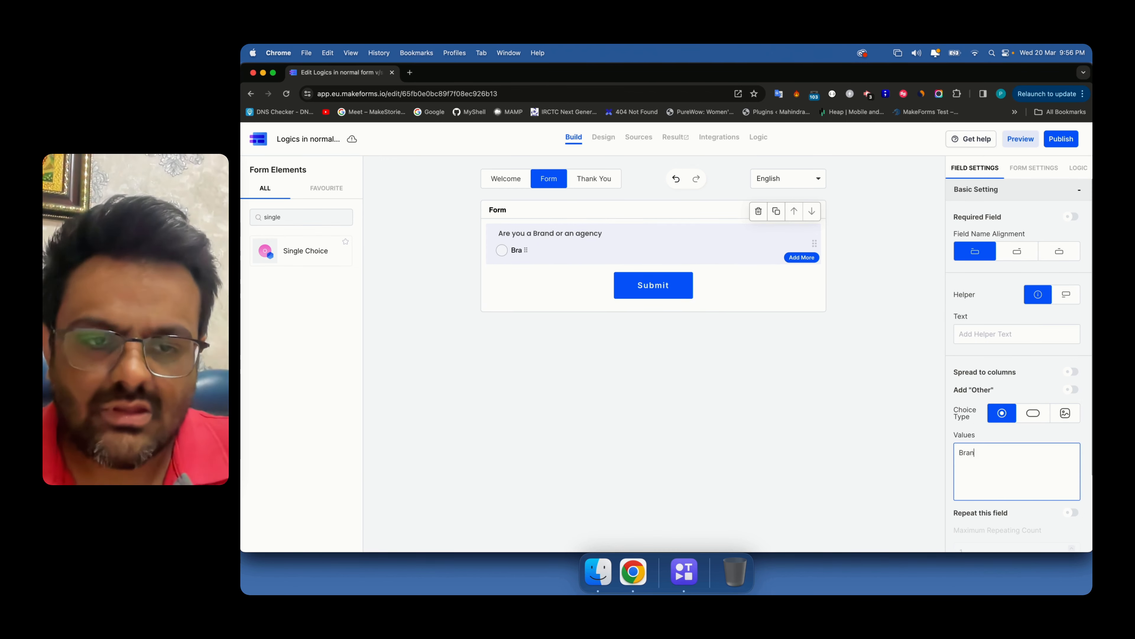
{"action": "type", "text": "d"}
{"action": "key", "text": "Return"}
{"action": "type", "text": "Agency"}
{"action": "key", "text": "Return"}
{"action": "type", "text": "N"}
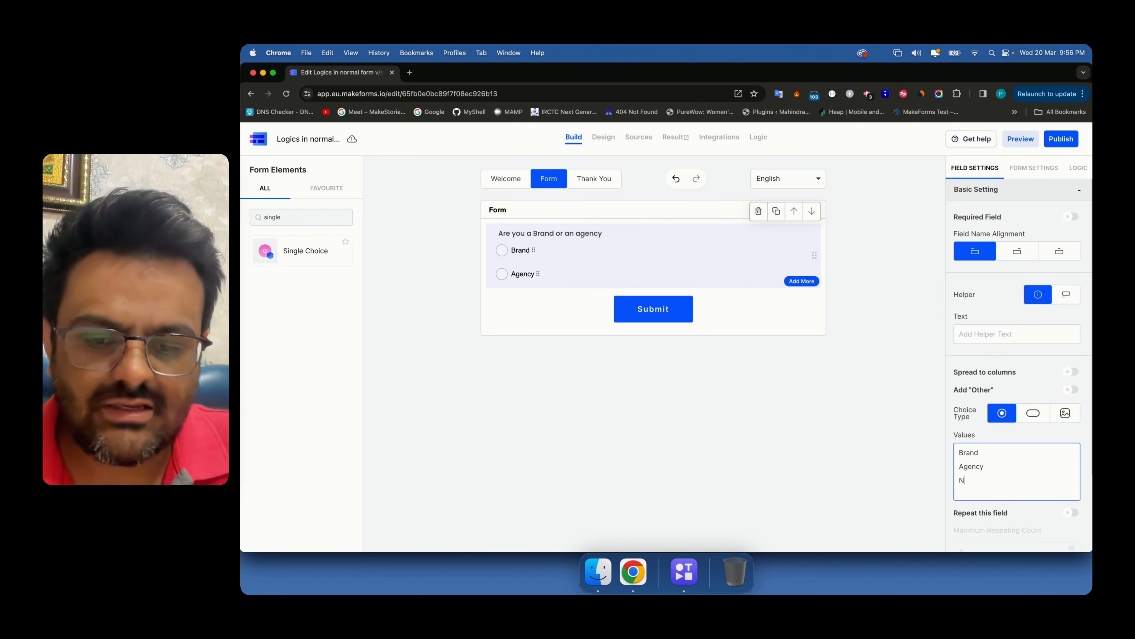
{"action": "type", "text": "either"}
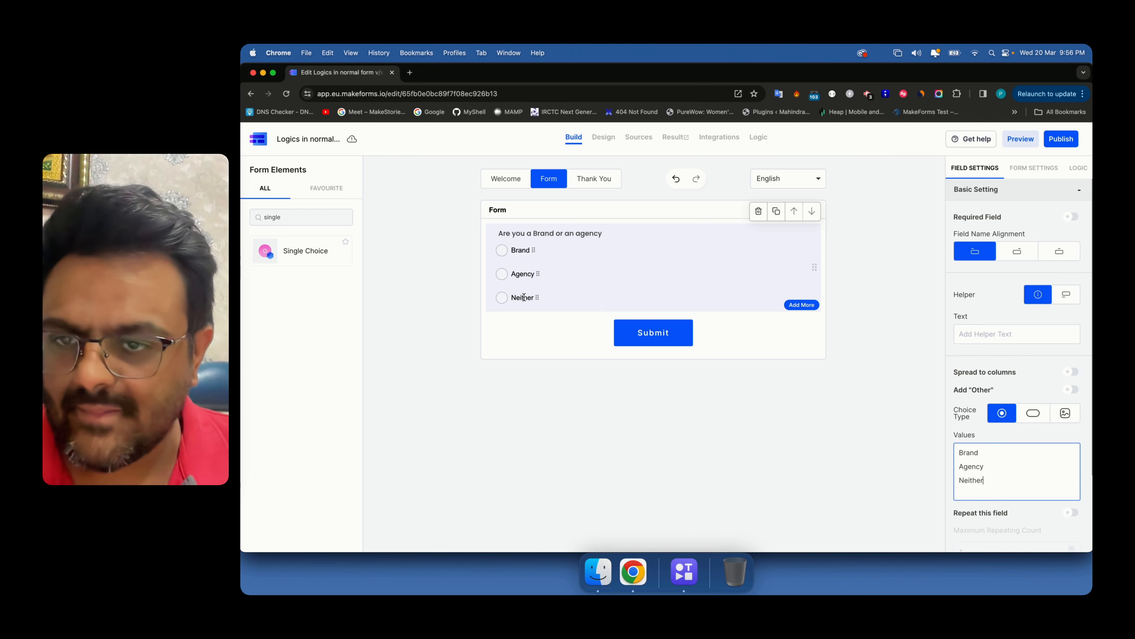
Add an Input Field below the single choice question and label it "Brand name".
{"action": "double_click", "coordinate": [273, 217]}
{"action": "key", "text": "BackSpace"}
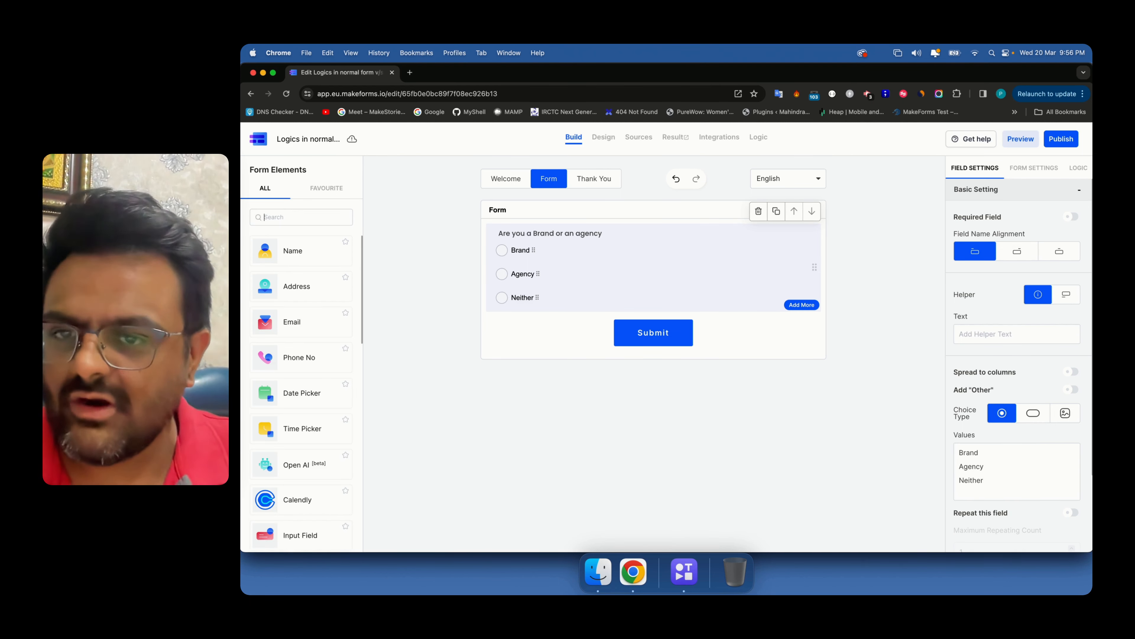
{"action": "type", "text": "u"}
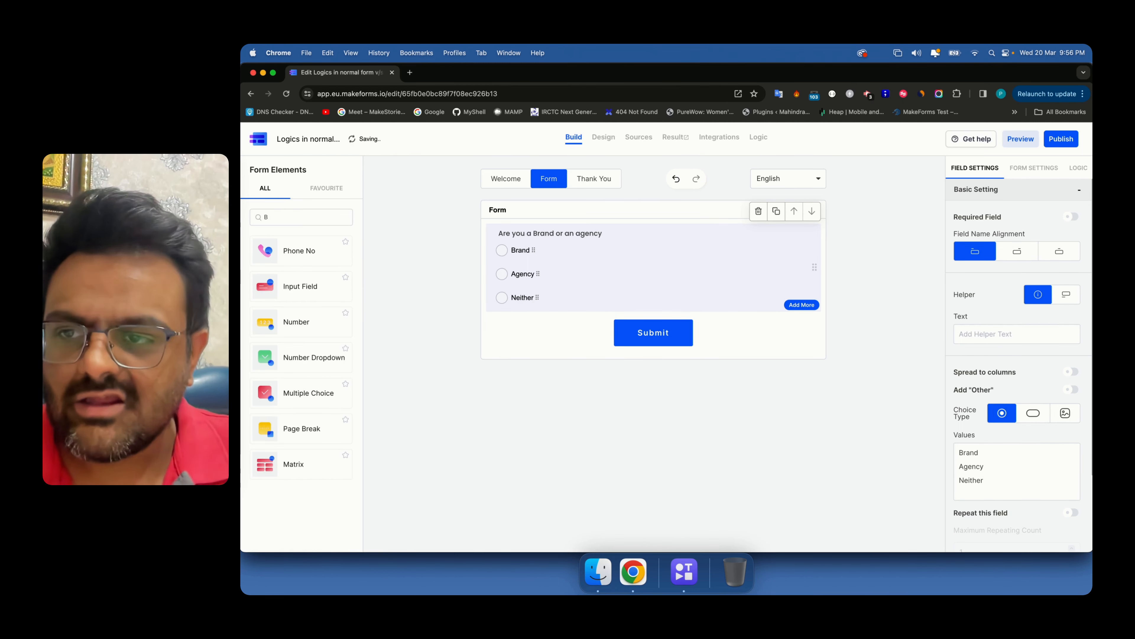
{"action": "key", "text": "BackSpace"}
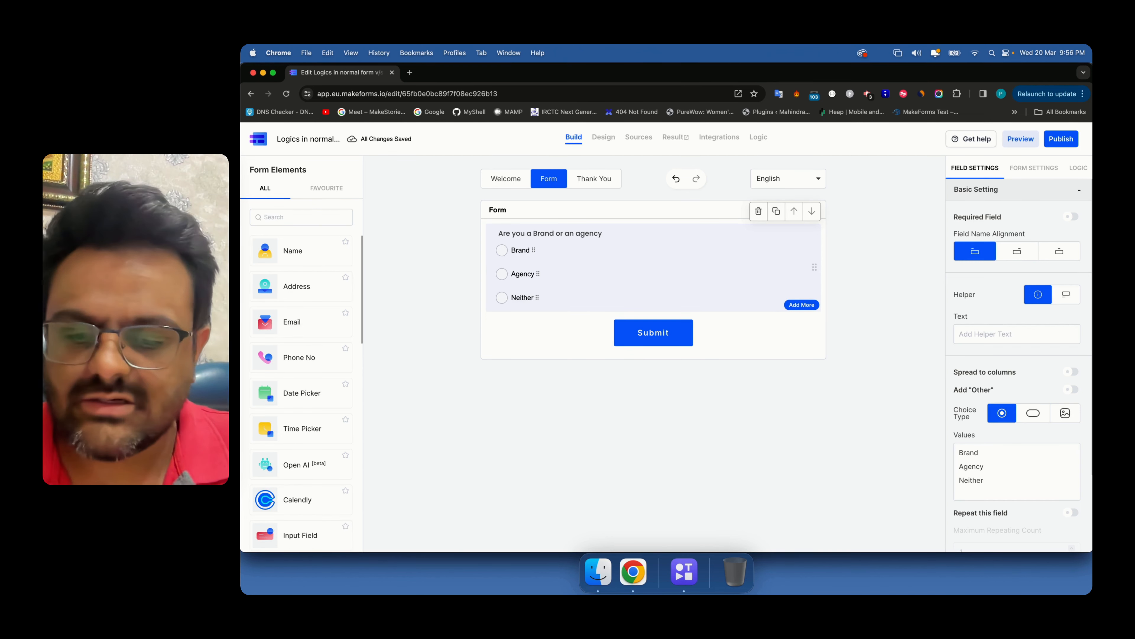
{"action": "type", "text": "inpu"}
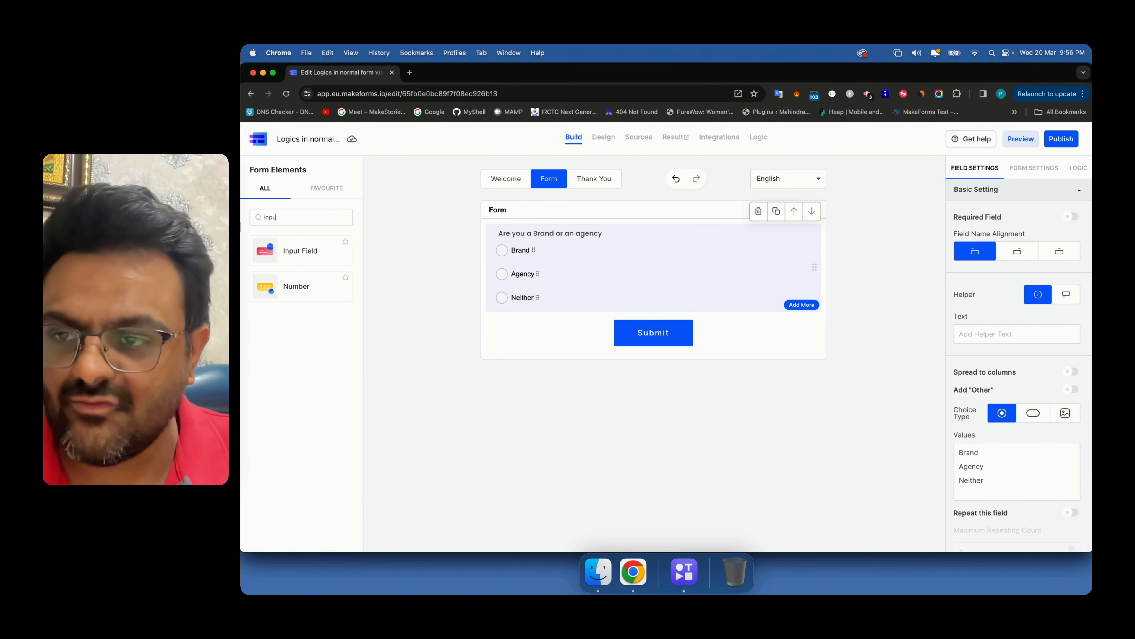
{"action": "triple_click", "coordinate": [510, 320]}
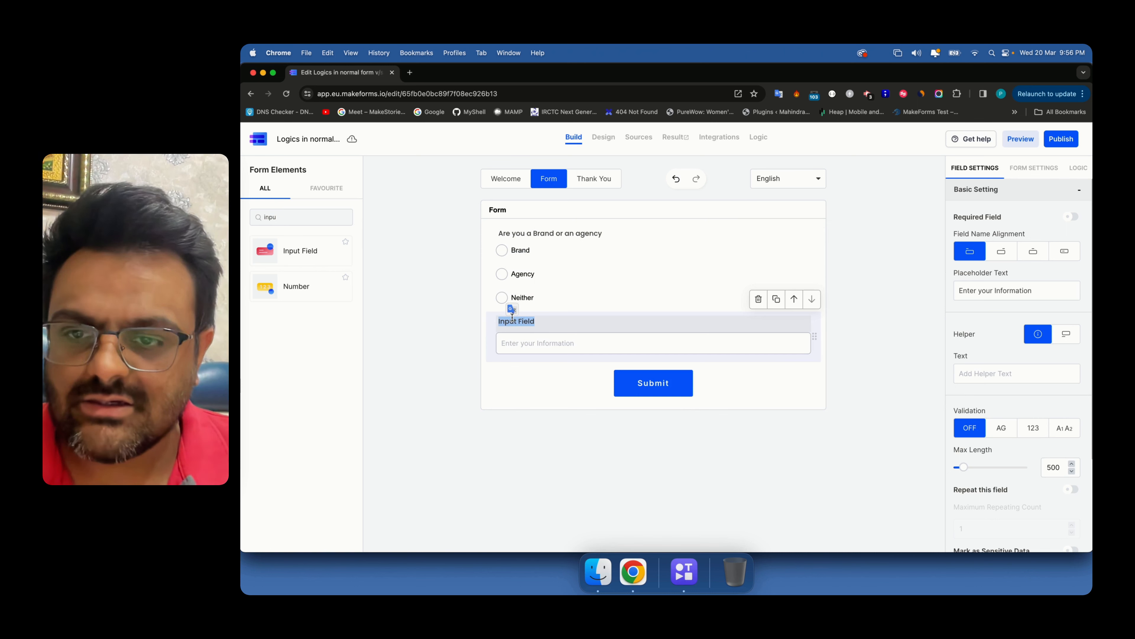
{"action": "type", "text": "Brand name"}
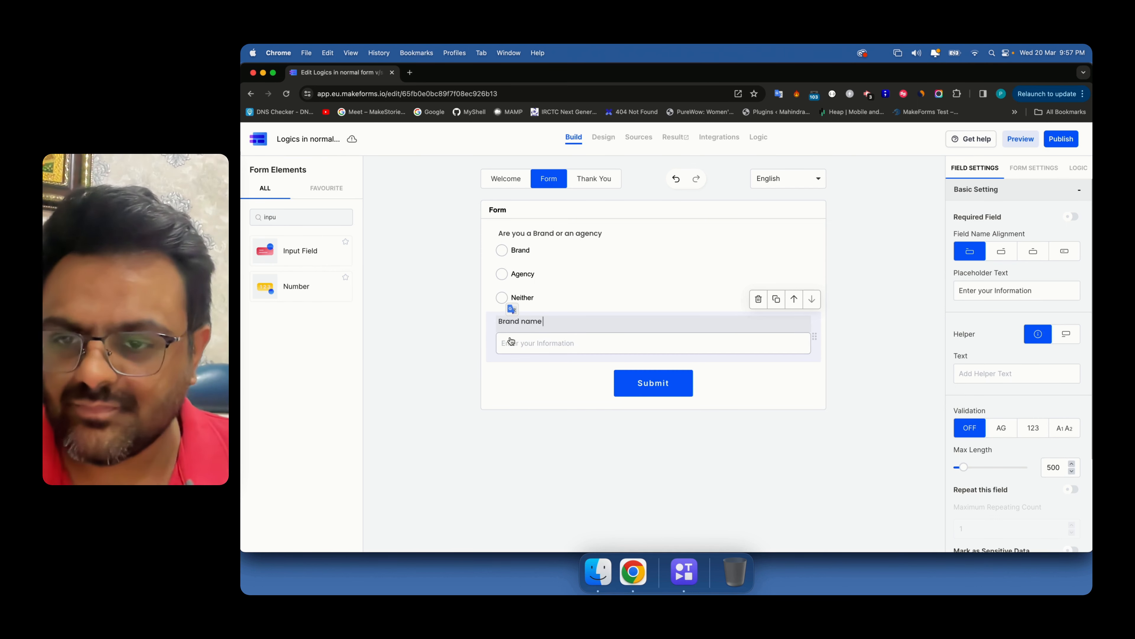
Add an Input Field below Brand name and label it "Brand website".
{"action": "left_click", "coordinate": [315, 259]}
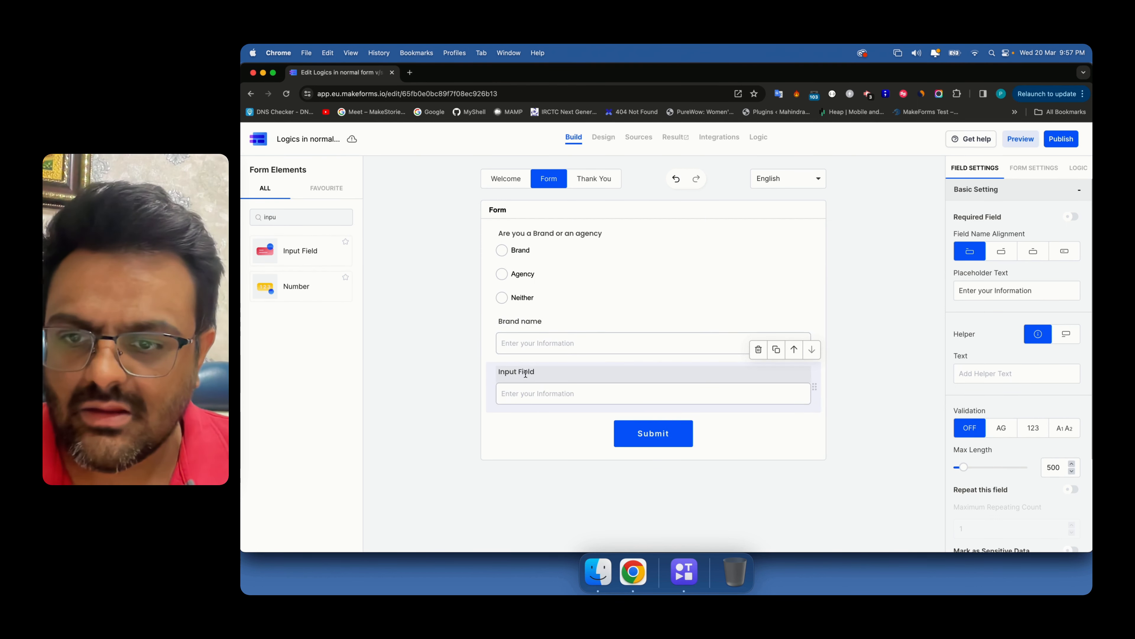
{"action": "triple_click", "coordinate": [526, 372]}
{"action": "type", "text": "Brand"}
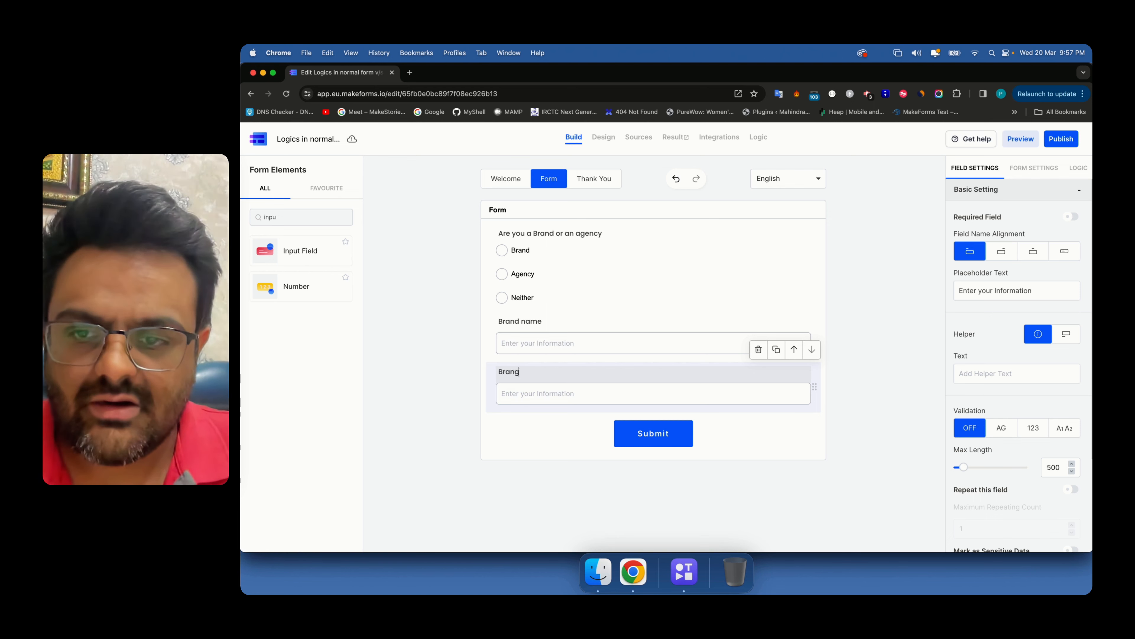
{"action": "type", "text": " website"}
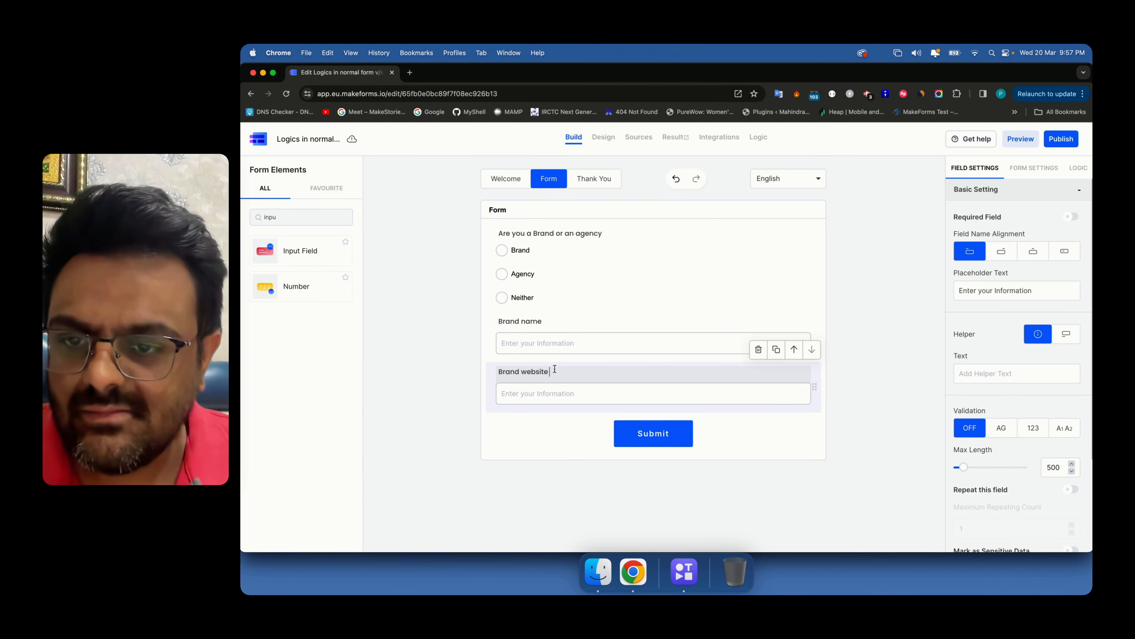
Add a Single Choice question below Brand website and label it "What is your revenue".
{"action": "left_click", "coordinate": [283, 221]}
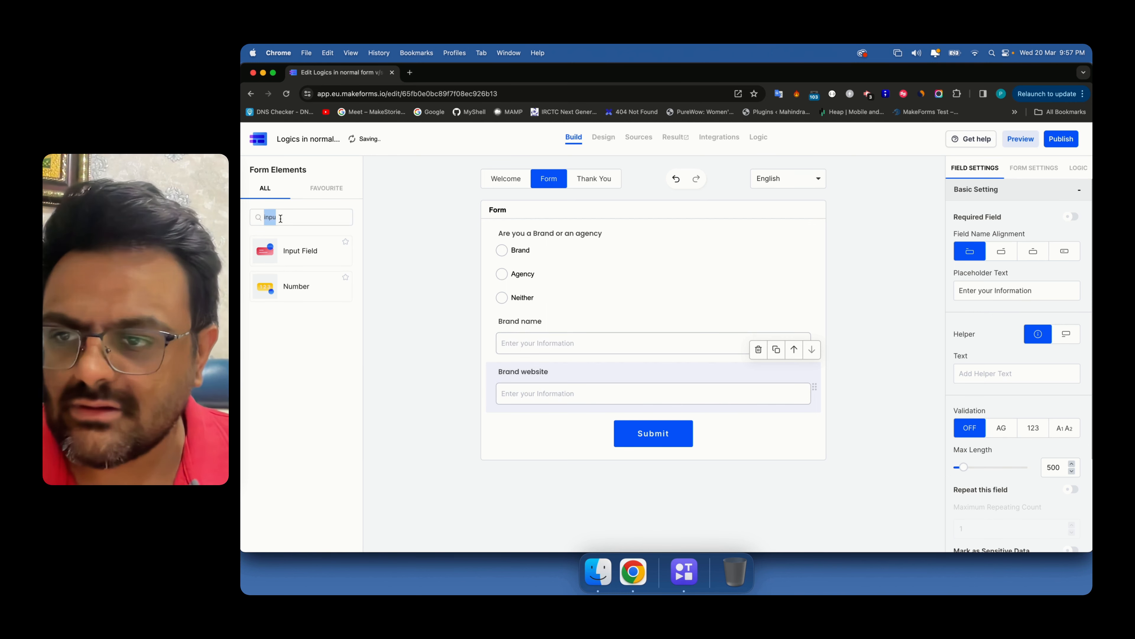
{"action": "key", "text": "BackSpace"}
{"action": "key", "text": "BackSpace"}
{"action": "key", "text": "BackSpace"}
{"action": "key", "text": "BackSpace"}
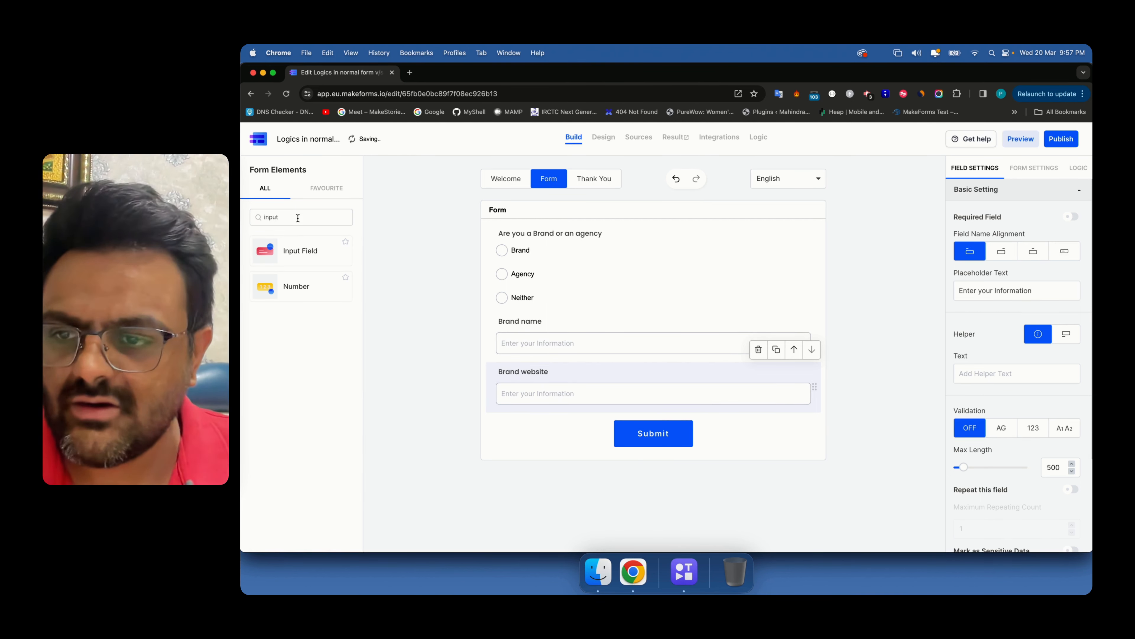
{"action": "type", "text": "sin"}
{"action": "left_click_drag", "start_coordinate": [304, 249], "coordinate": [508, 419]}
{"action": "double_click", "coordinate": [509, 400]}
{"action": "type", "text": "Wha"}
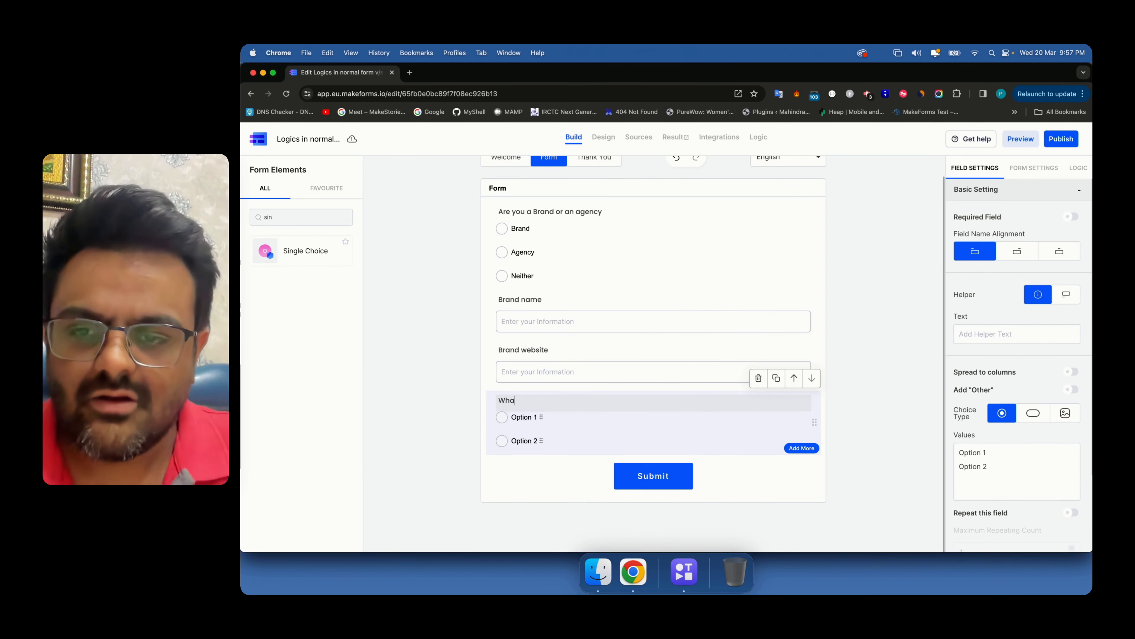
{"action": "type", "text": "t is your Brand's"}
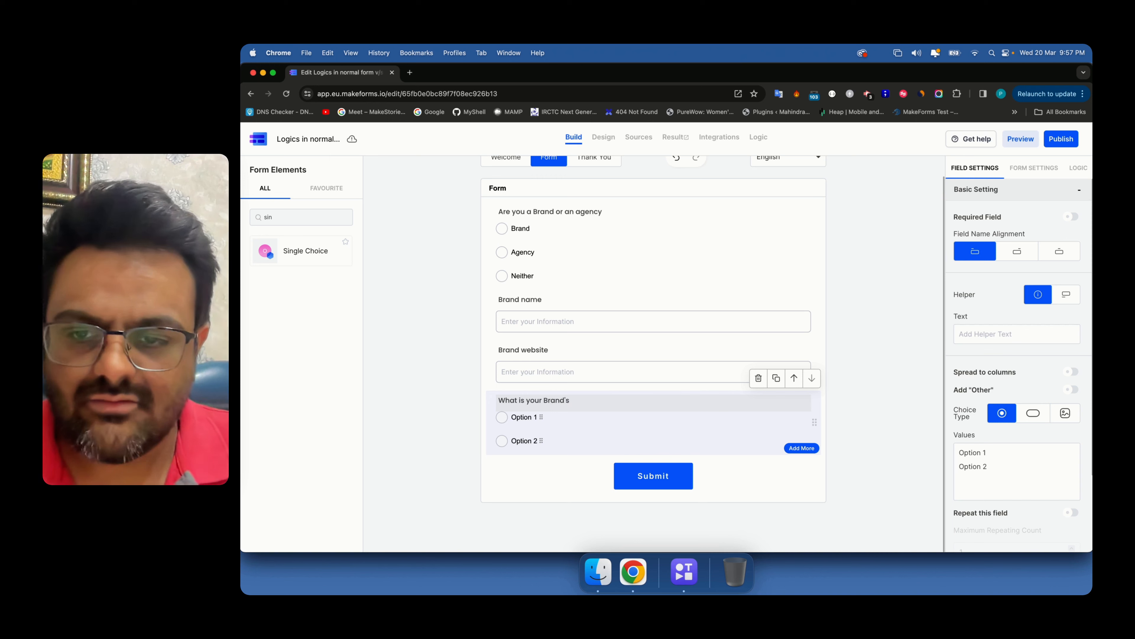
{"action": "key", "text": "alt+shift+Left"}
{"action": "type", "text": "revenue"}
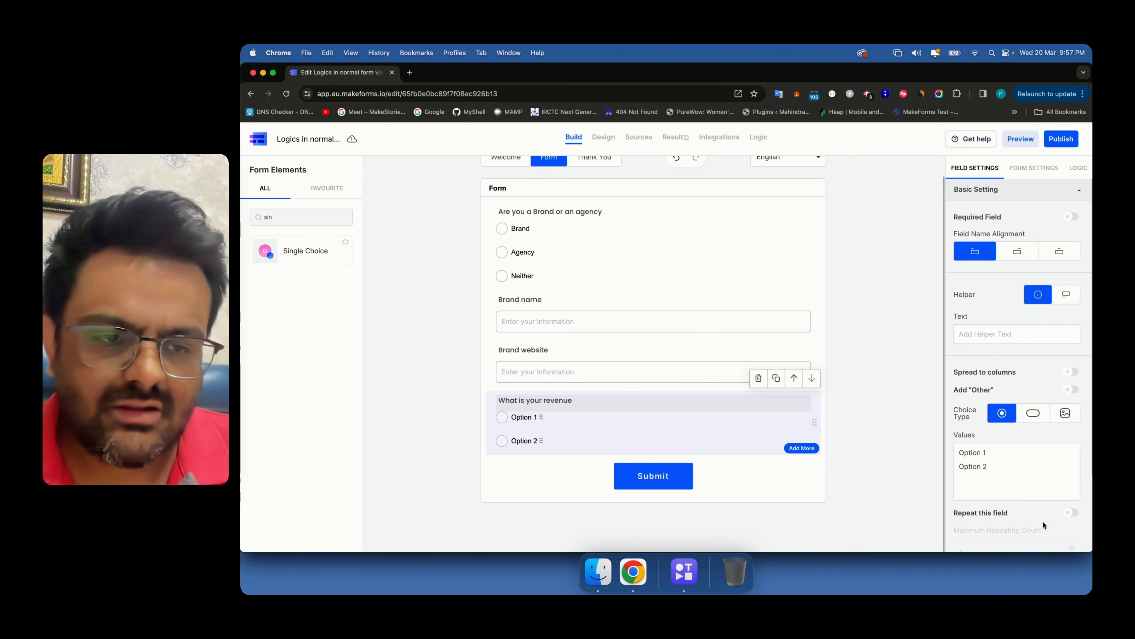
Replace the revenue question's default options with "Under $20K".
{"action": "left_click_drag", "start_coordinate": [1008, 476], "coordinate": [961, 451]}
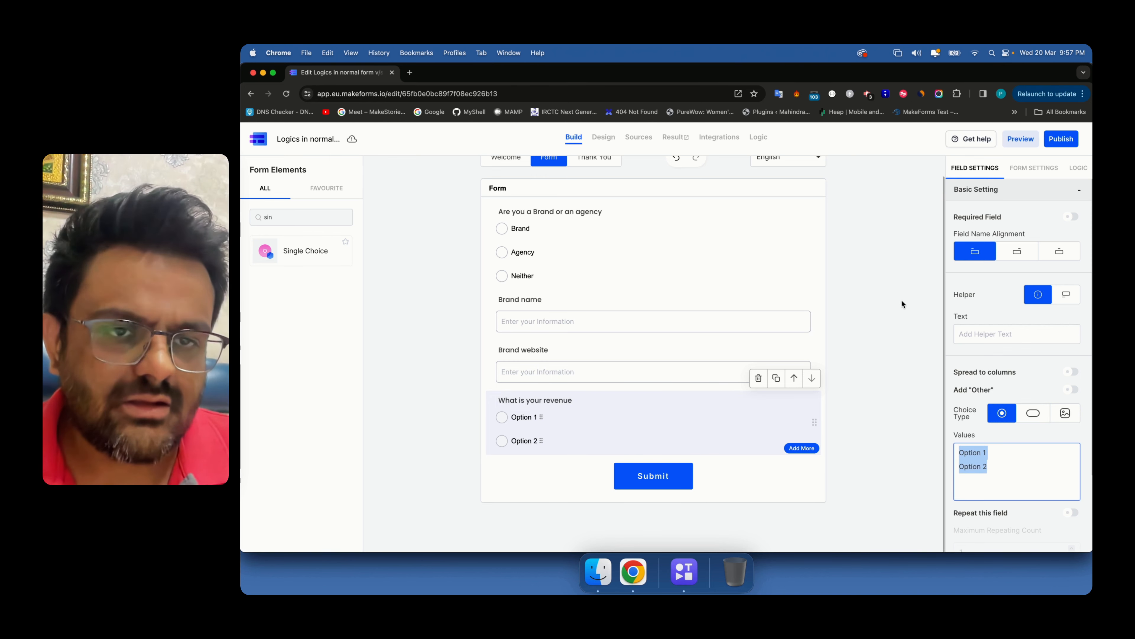
{"action": "key", "text": "super+Tab"}
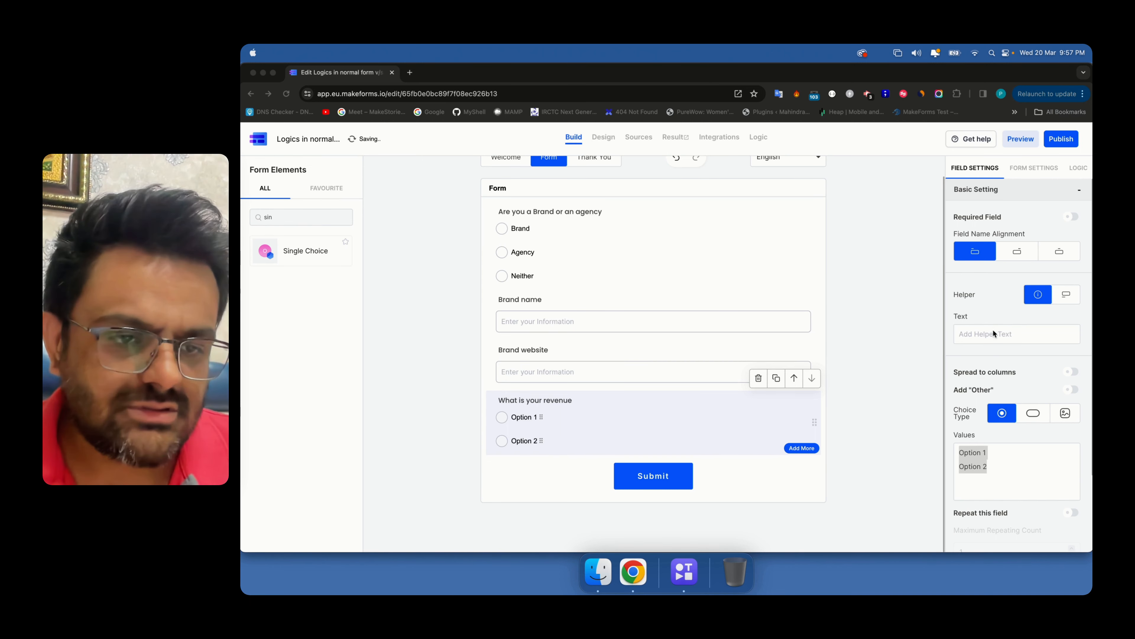
{"action": "left_click", "coordinate": [1004, 484]}
{"action": "double_click", "coordinate": [1005, 483]}
{"action": "key", "text": "super+a"}
{"action": "type", "text": "Under 20"}
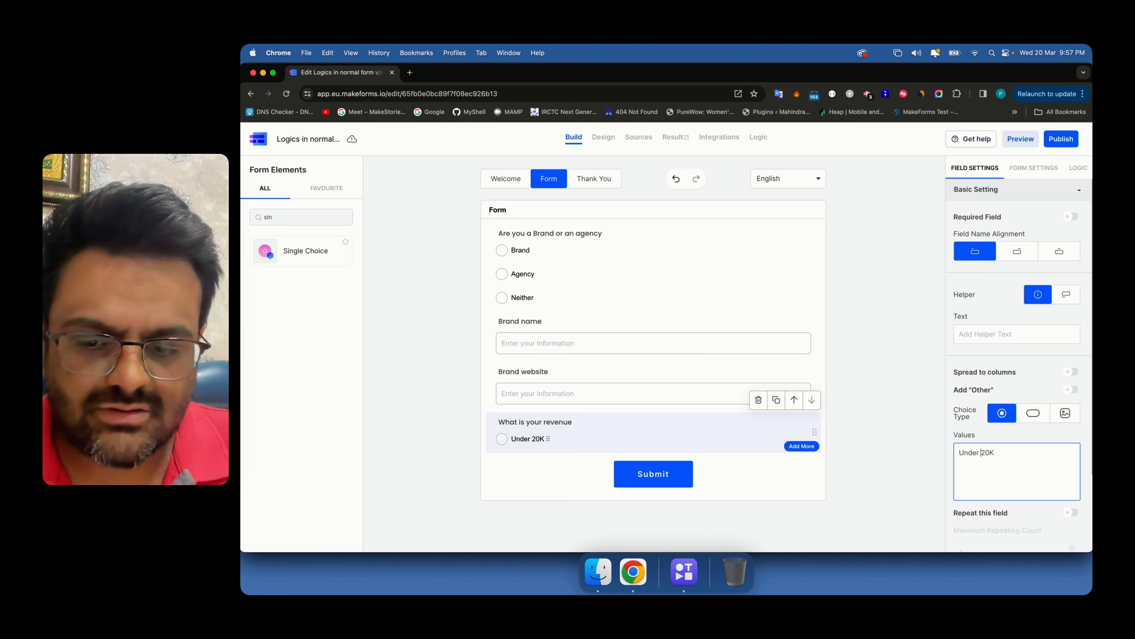
{"action": "type", "text": "$"}
{"action": "key", "text": "Return"}
{"action": "key", "text": "BackSpace"}
{"action": "key", "text": "Down"}
{"action": "key", "text": "Return"}
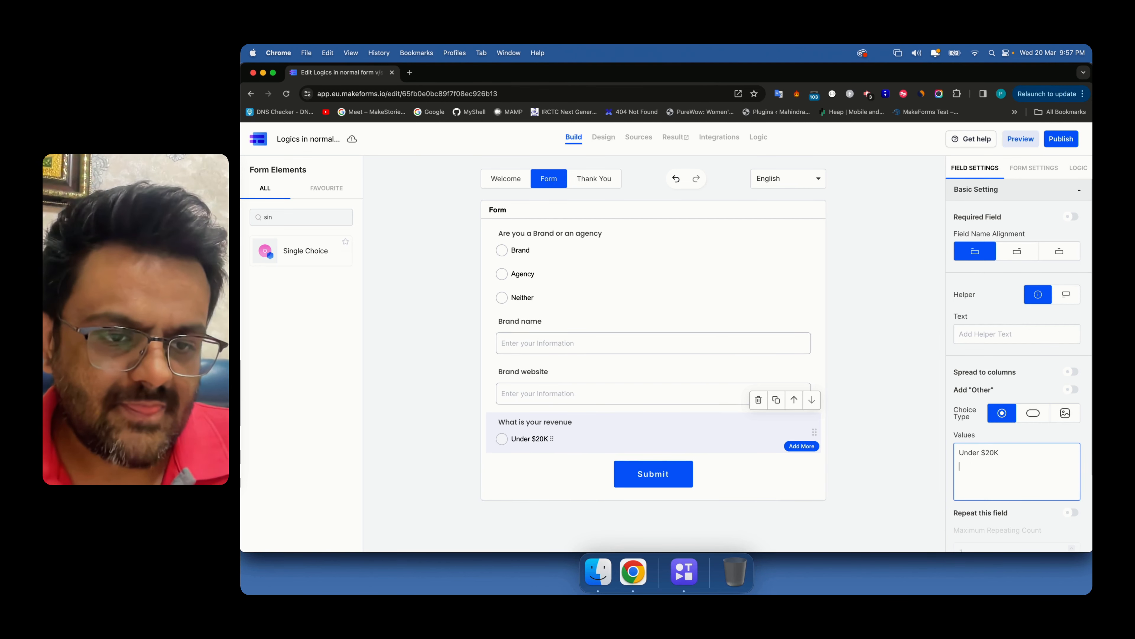
Add the options "$20k - $50k", "$50k - $100k" and "$100k +" to the revenue question.
{"action": "type", "text": "$20"}
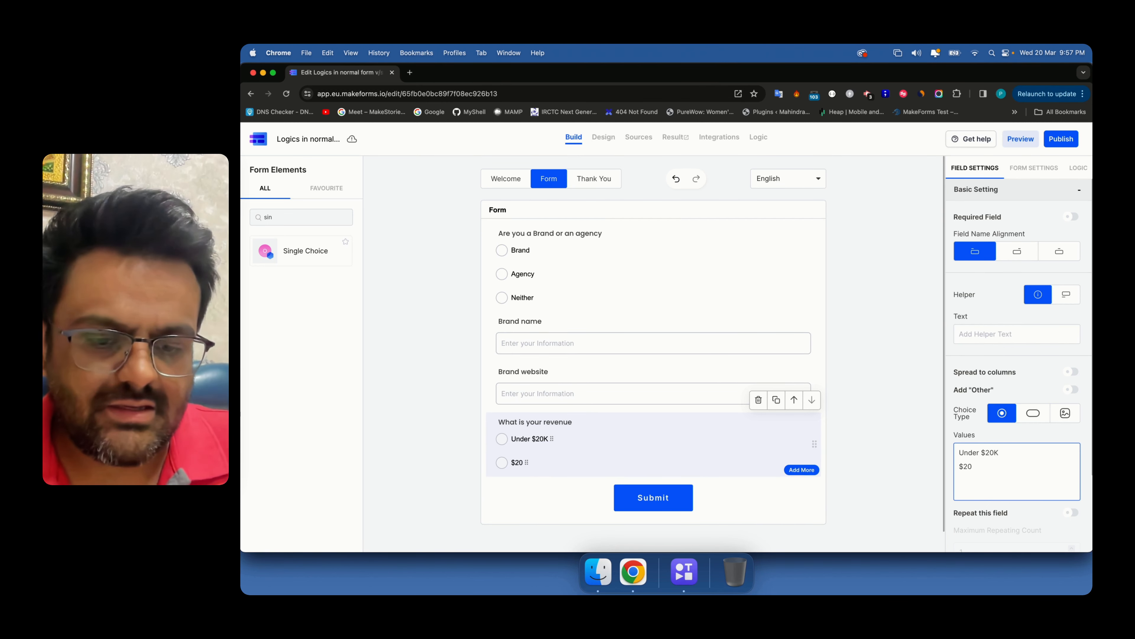
{"action": "type", "text": "k - $5"}
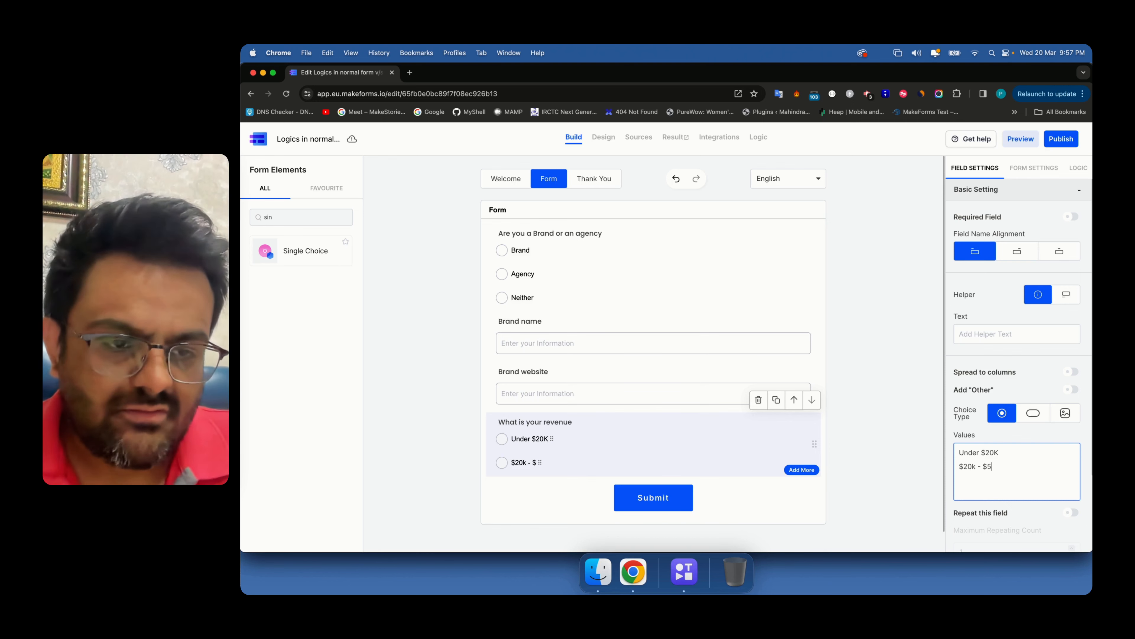
{"action": "type", "text": "0l"}
{"action": "key", "text": "Return"}
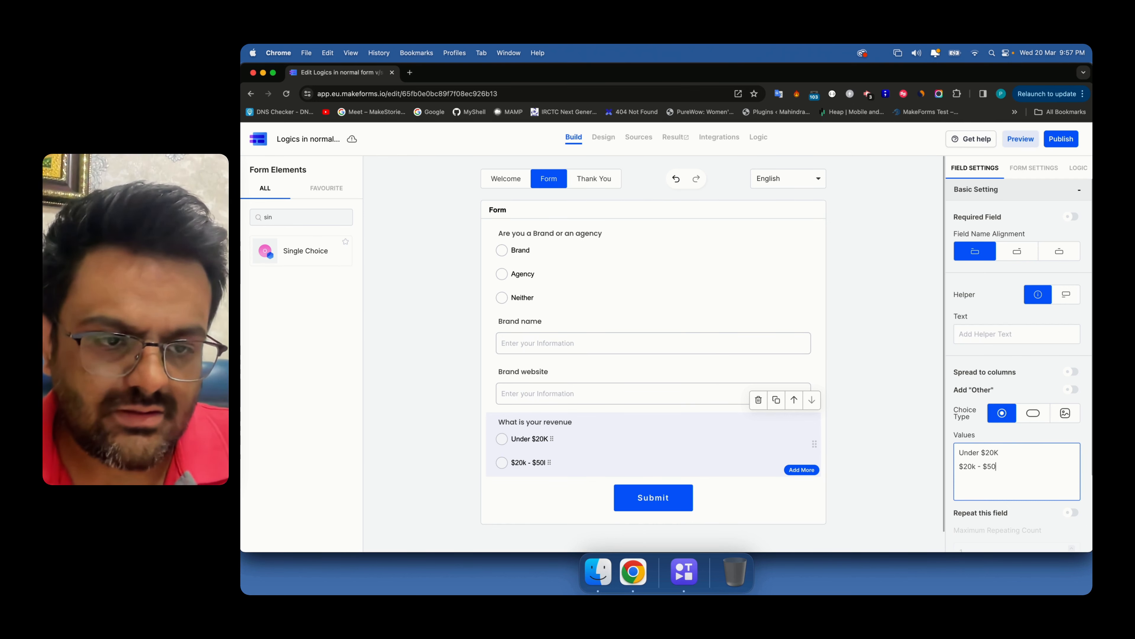
{"action": "type", "text": "$5"}
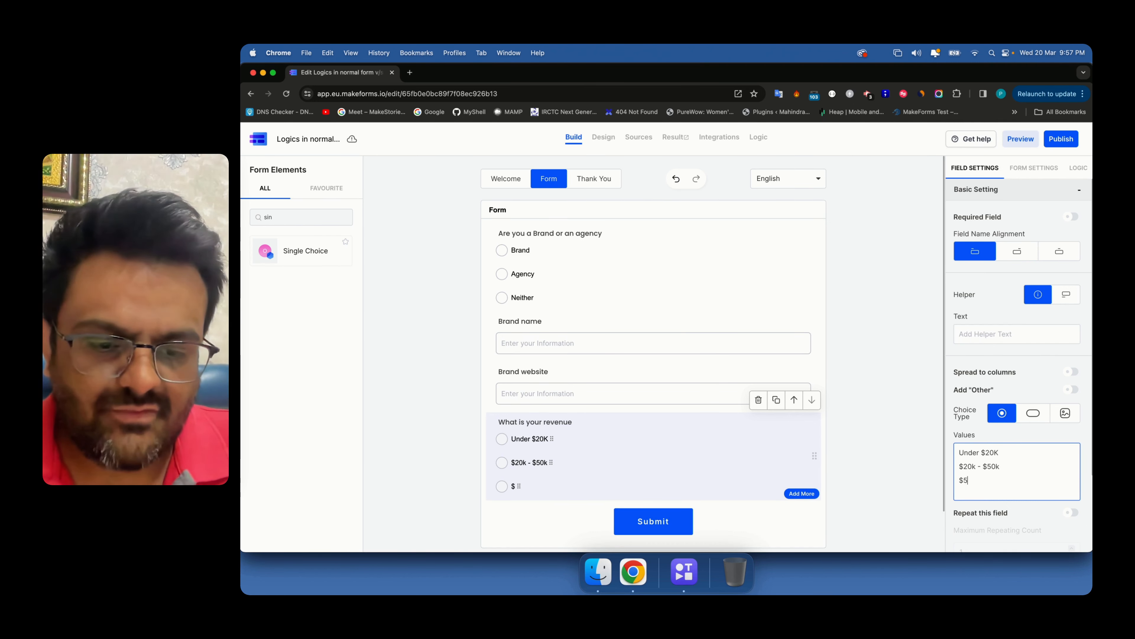
{"action": "type", "text": "0k - $100"}
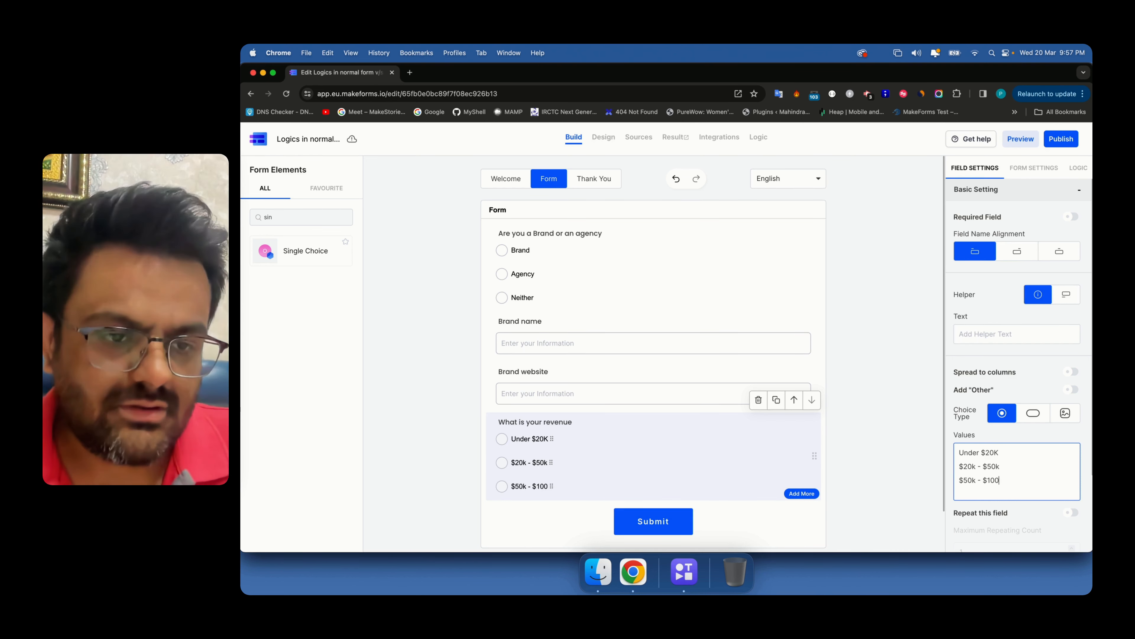
{"action": "type", "text": "k"}
{"action": "key", "text": "Return"}
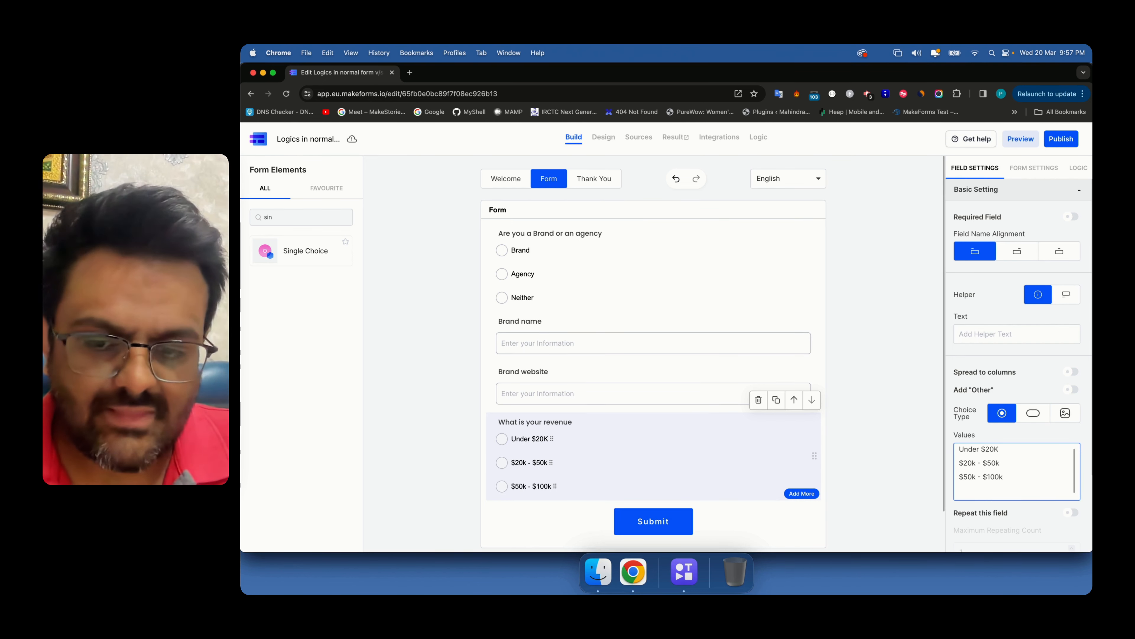
{"action": "type", "text": "$100k +"}
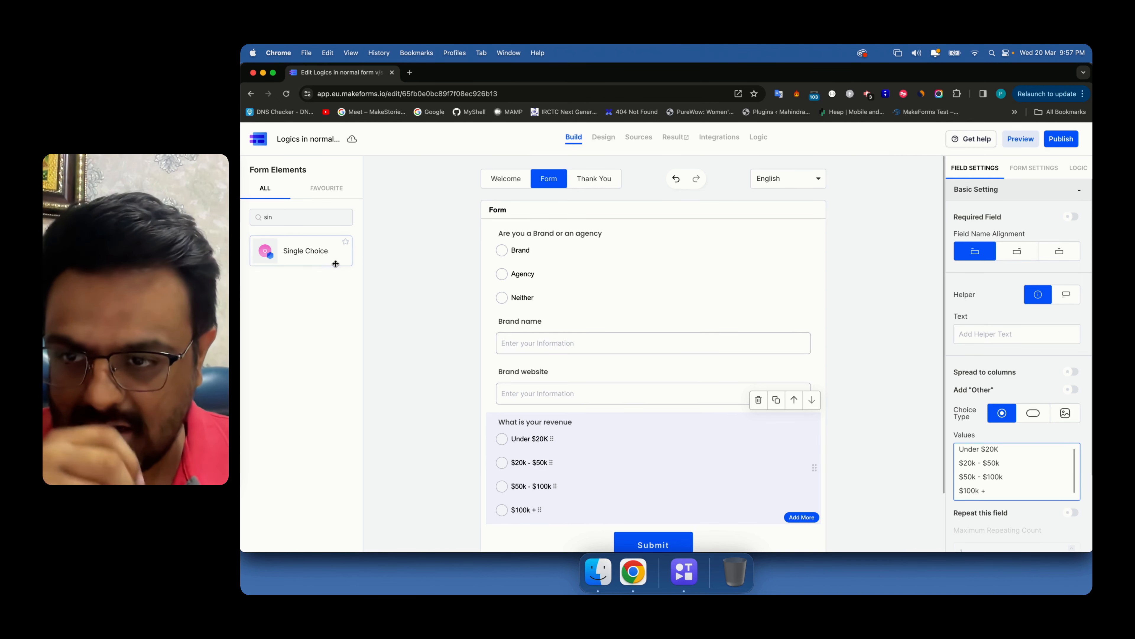
Add another Single Choice question below the revenue question and label it "How much do you spend on ADS".
{"action": "left_click", "coordinate": [322, 258]}
{"action": "scroll", "coordinate": [536, 437], "scroll_direction": "down", "scroll_amount": 5}
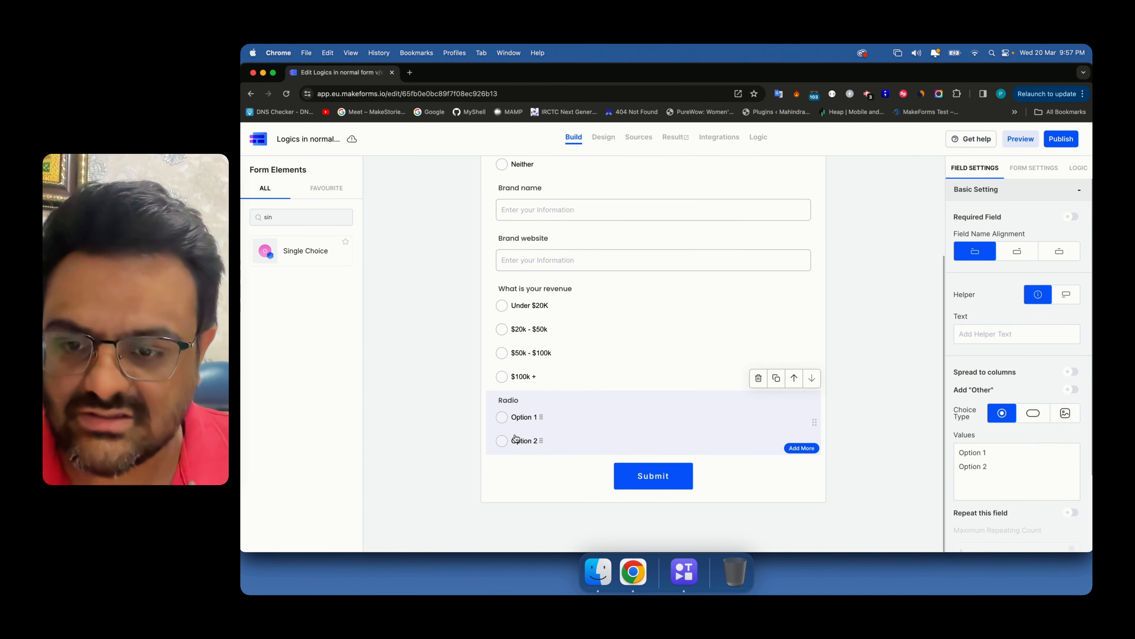
{"action": "double_click", "coordinate": [503, 400]}
{"action": "type", "text": "How much "}
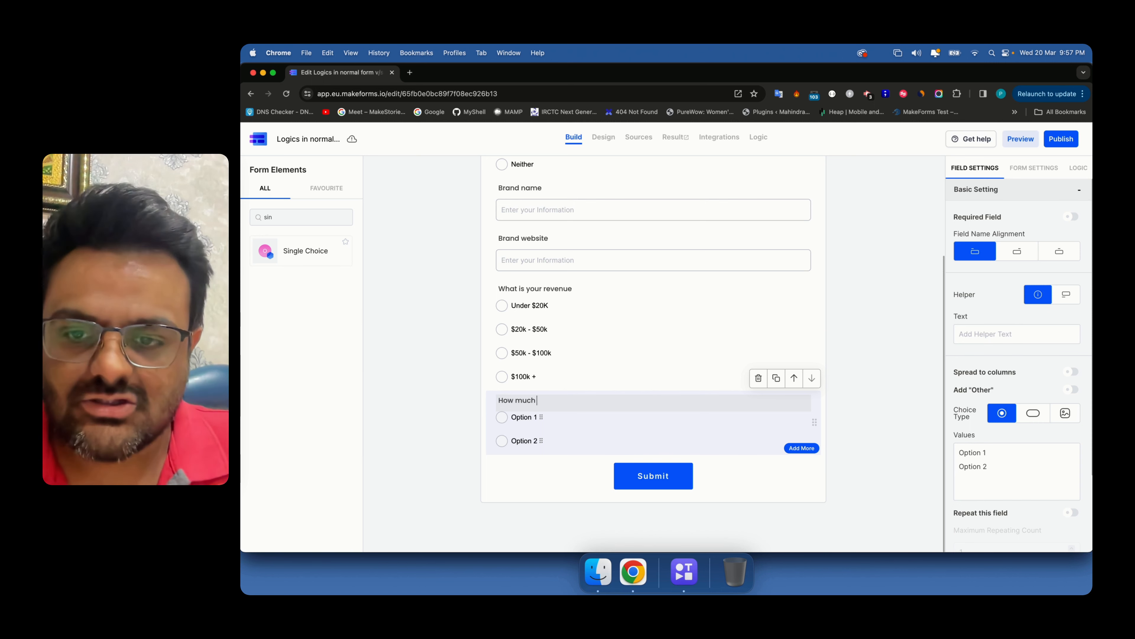
{"action": "type", "text": "do you spnnd on ADS"}
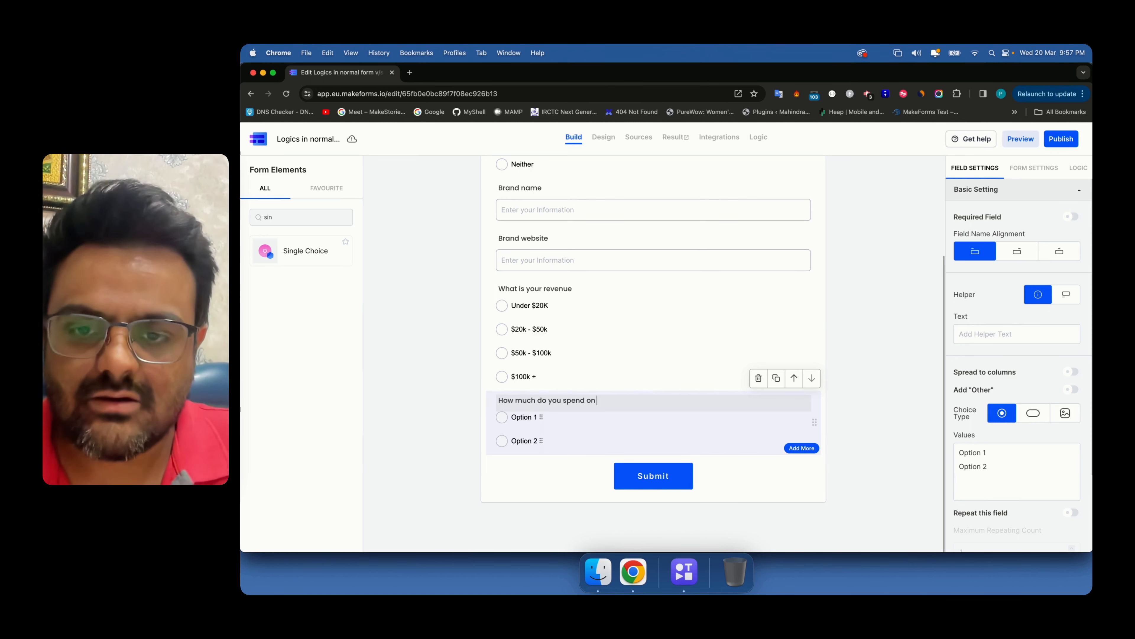
Replace the ad spend question's default options with "Nothing" and "$5k".
{"action": "left_click_drag", "start_coordinate": [1006, 469], "coordinate": [937, 444]}
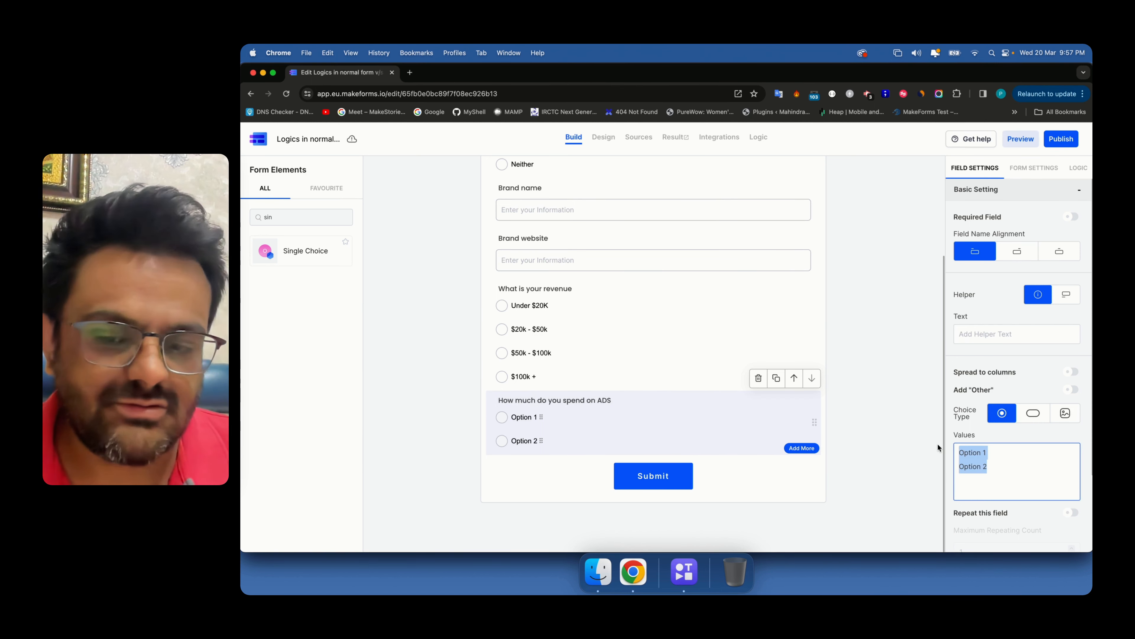
{"action": "type", "text": "No"}
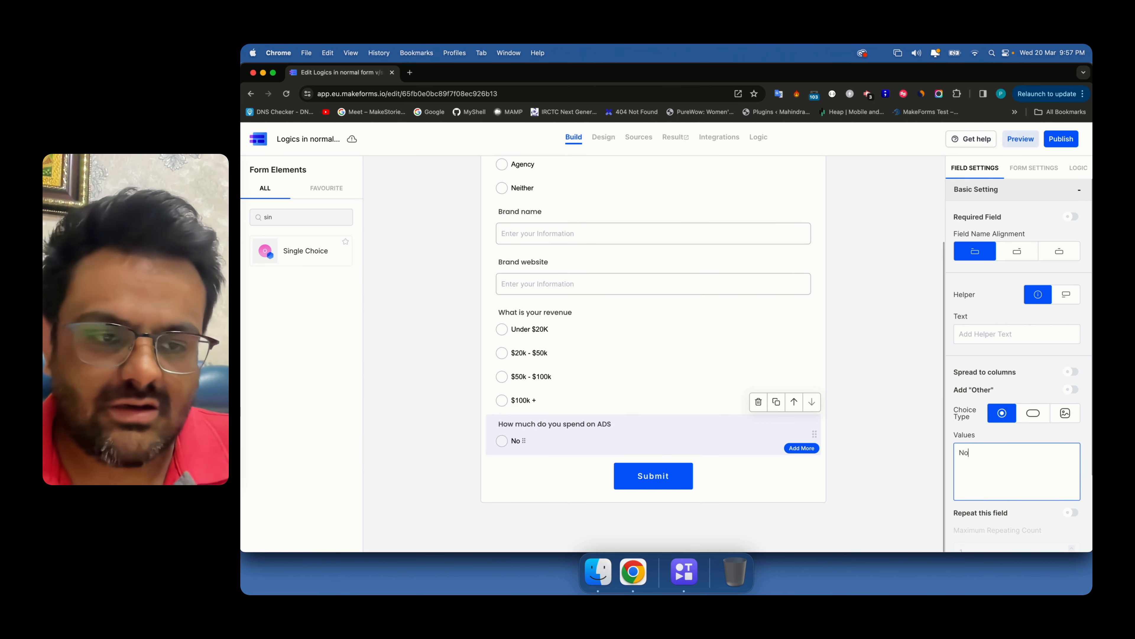
{"action": "type", "text": "thing $20k"}
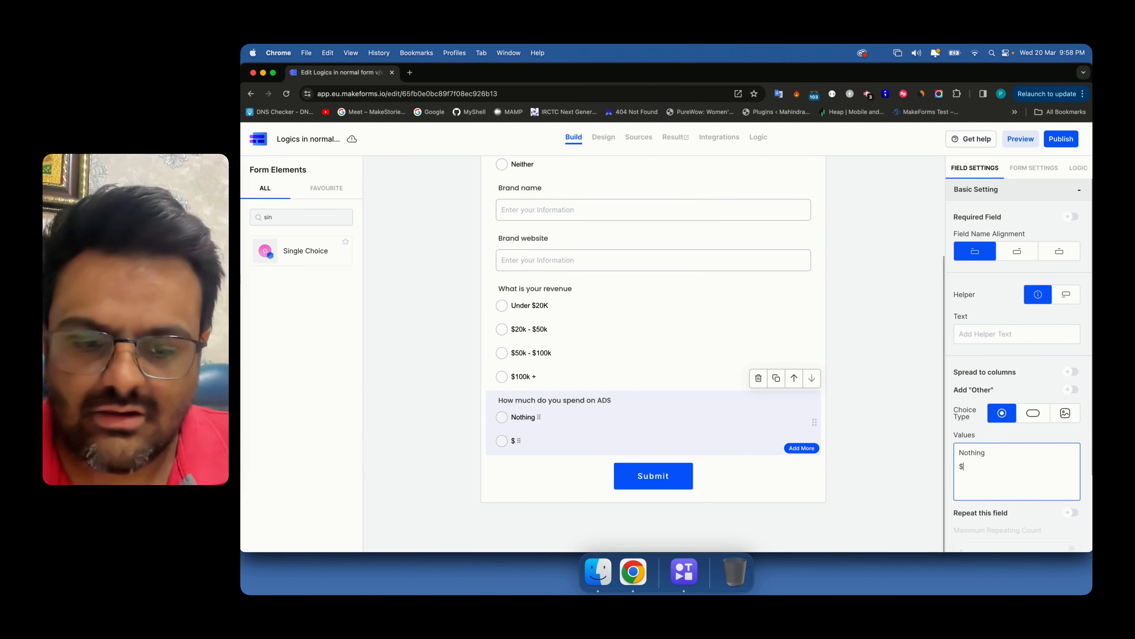
{"action": "key", "text": "shift+Left"}
{"action": "key", "text": "shift+Left"}
{"action": "key", "text": "shift+Left"}
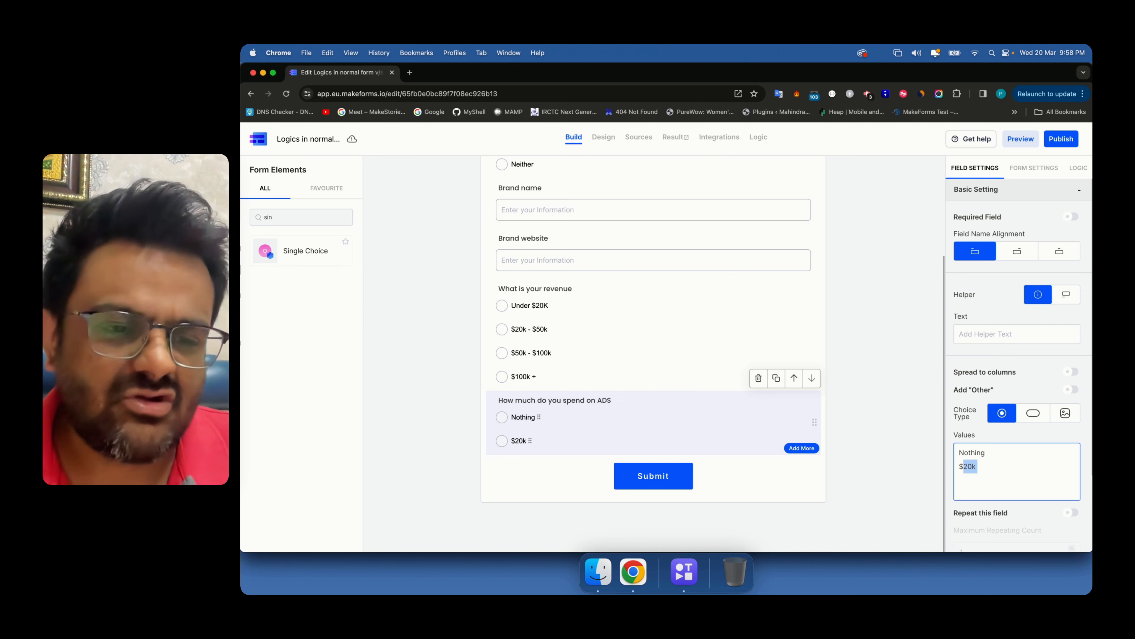
{"action": "type", "text": "5k + "}
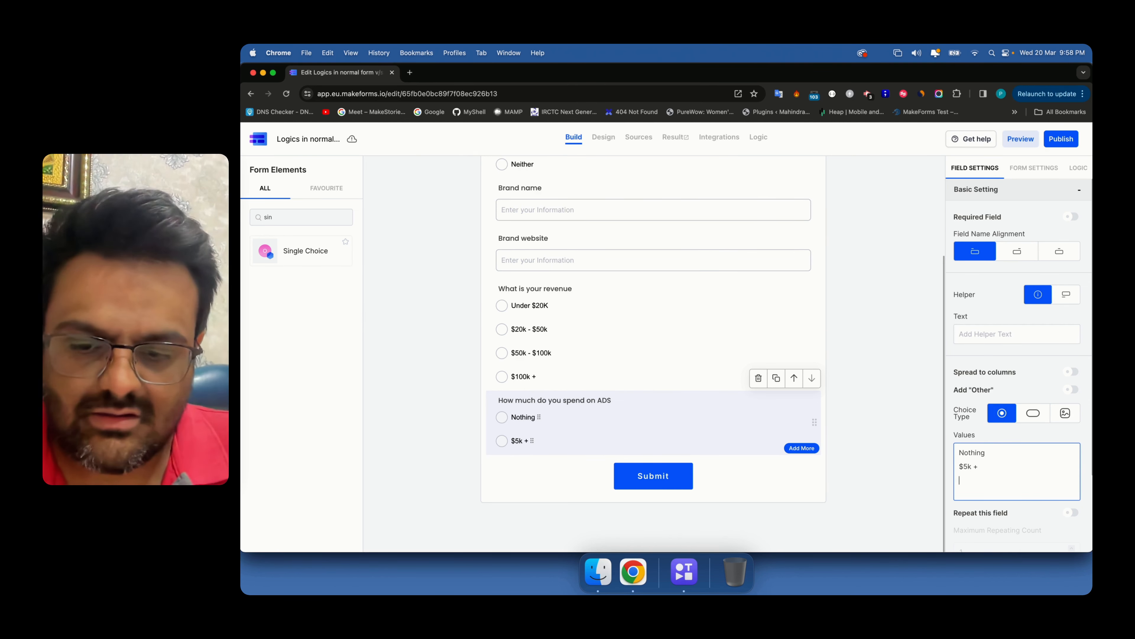
{"action": "type", "text": "%"}
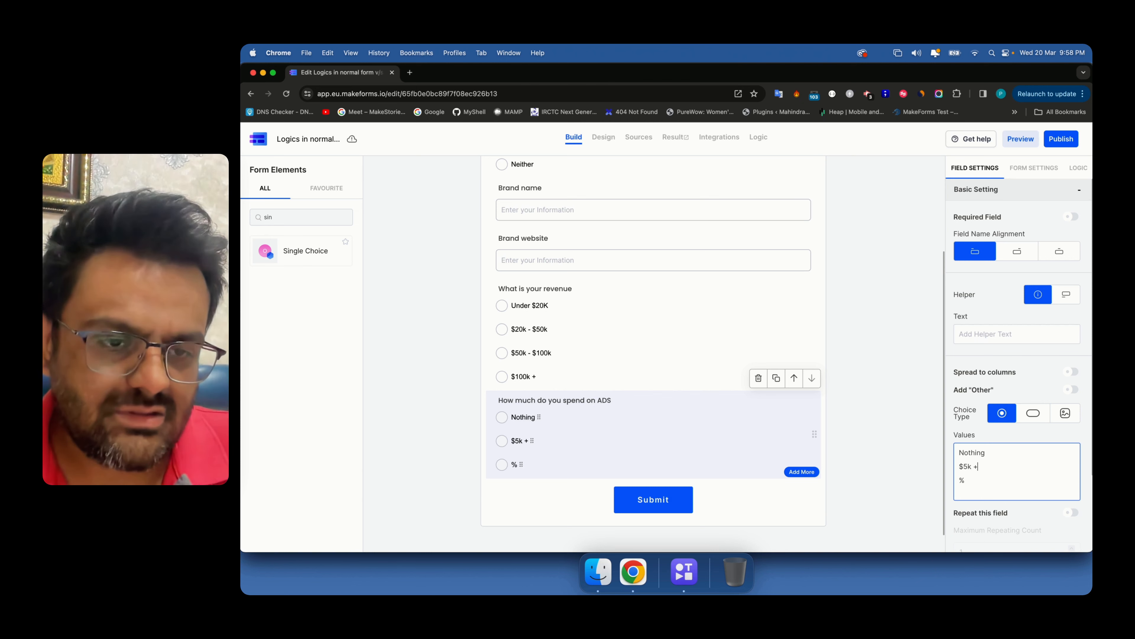
{"action": "key", "text": "BackSpace"}
Add the options "$5k - $10k", "$10k - $15k" and "$15k +" to the ad spend question.
{"action": "type", "text": "$5k"}
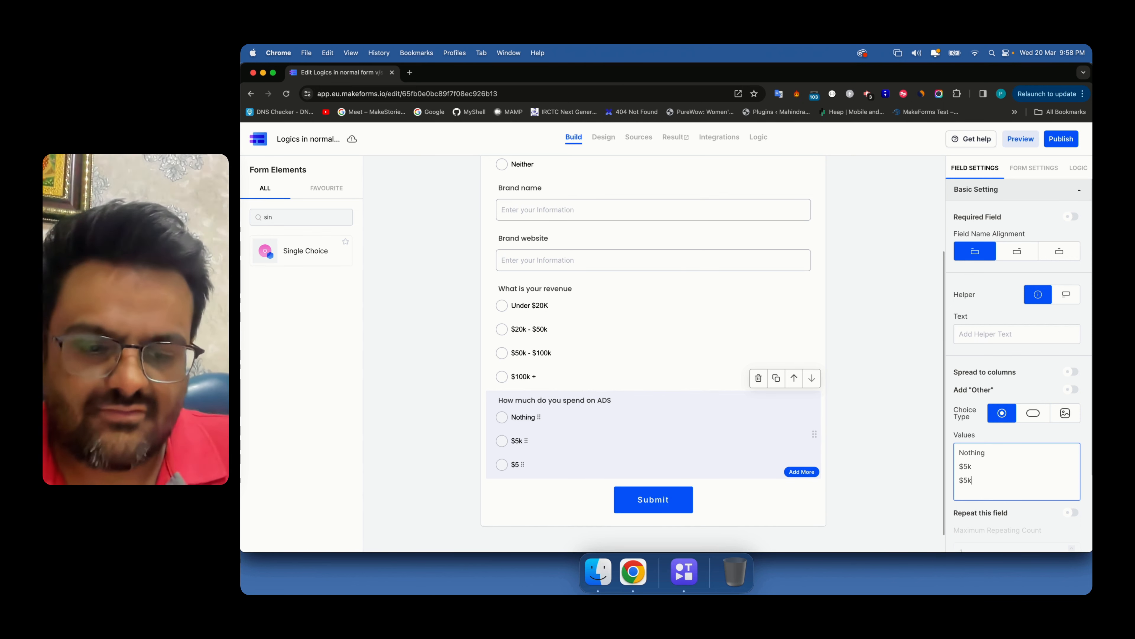
{"action": "type", "text": " - $10"}
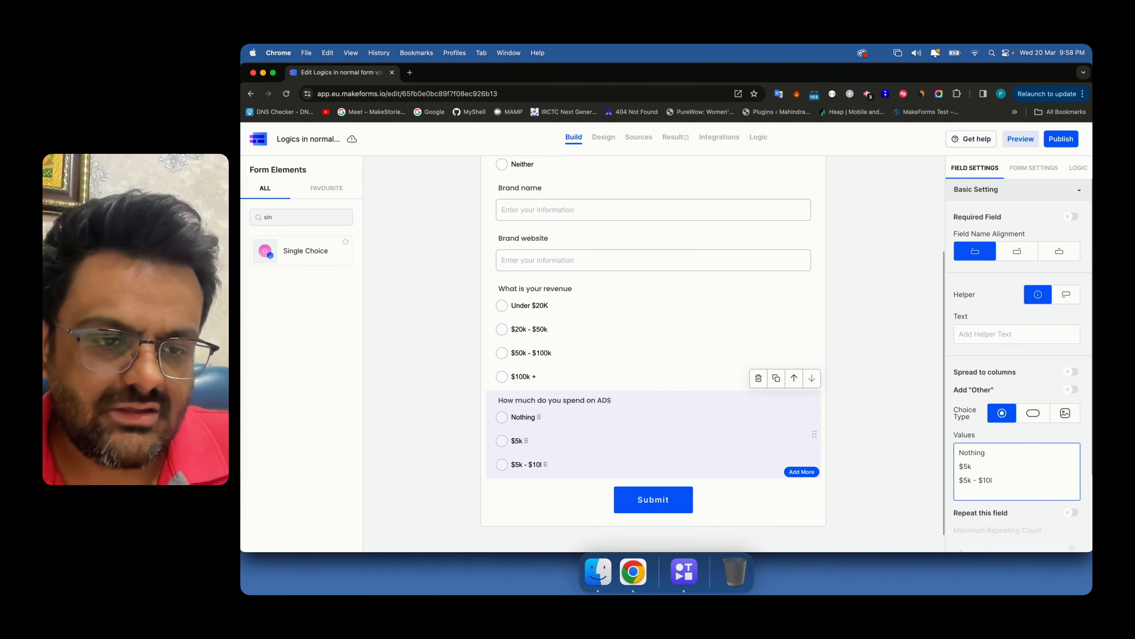
{"action": "type", "text": "k"}
{"action": "key", "text": "Return"}
{"action": "type", "text": "$10k - "}
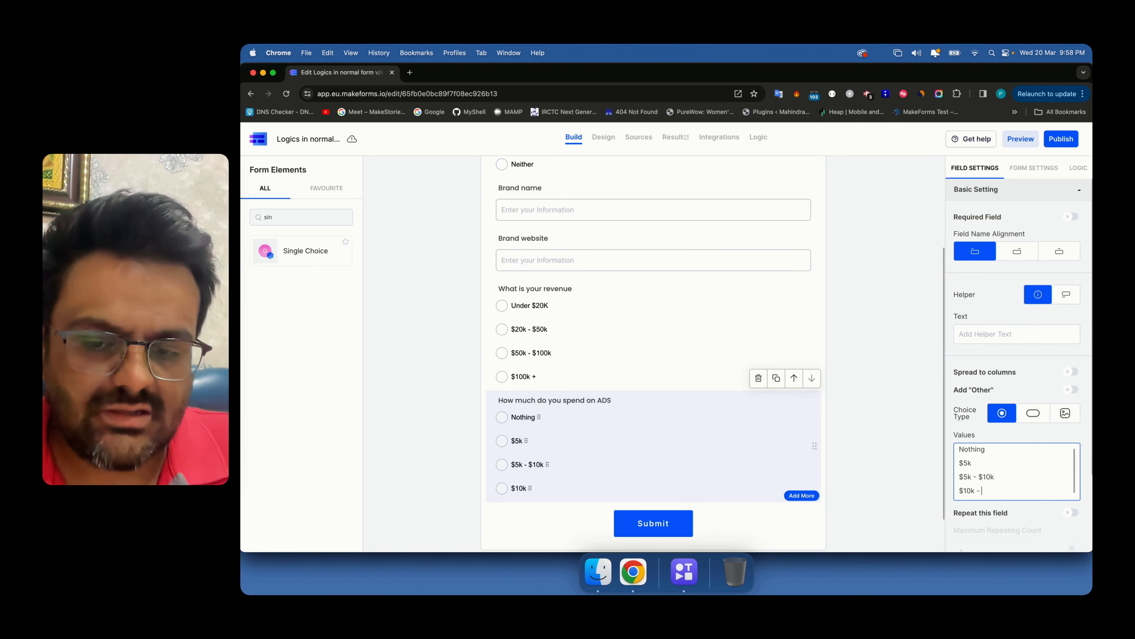
{"action": "type", "text": "$15k"}
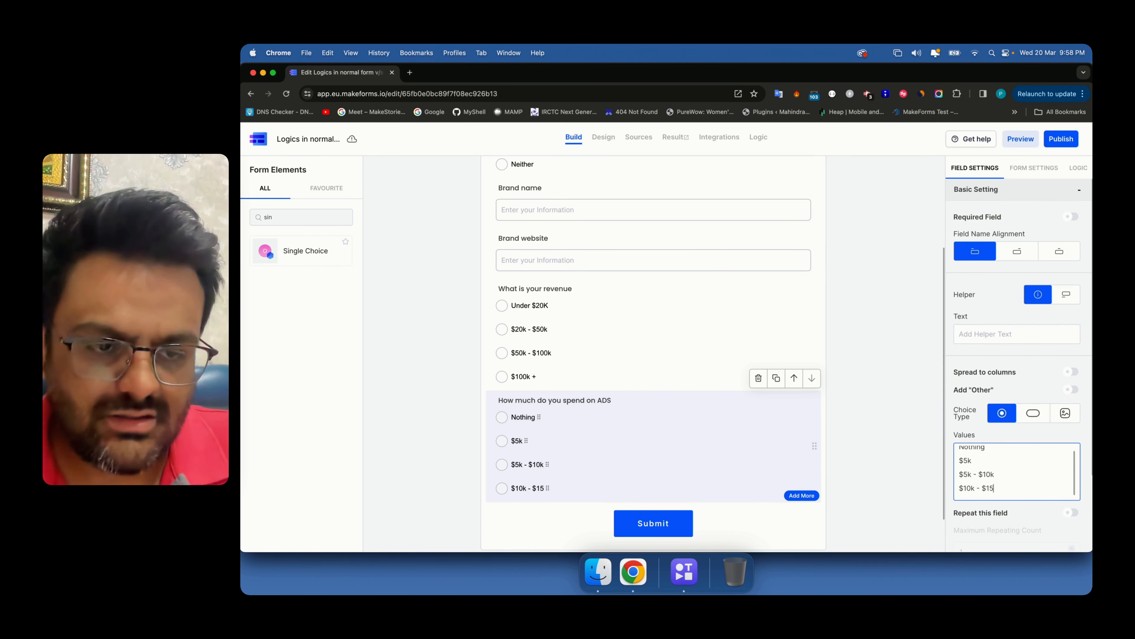
{"action": "key", "text": "Return"}
{"action": "type", "text": "$15k +"}
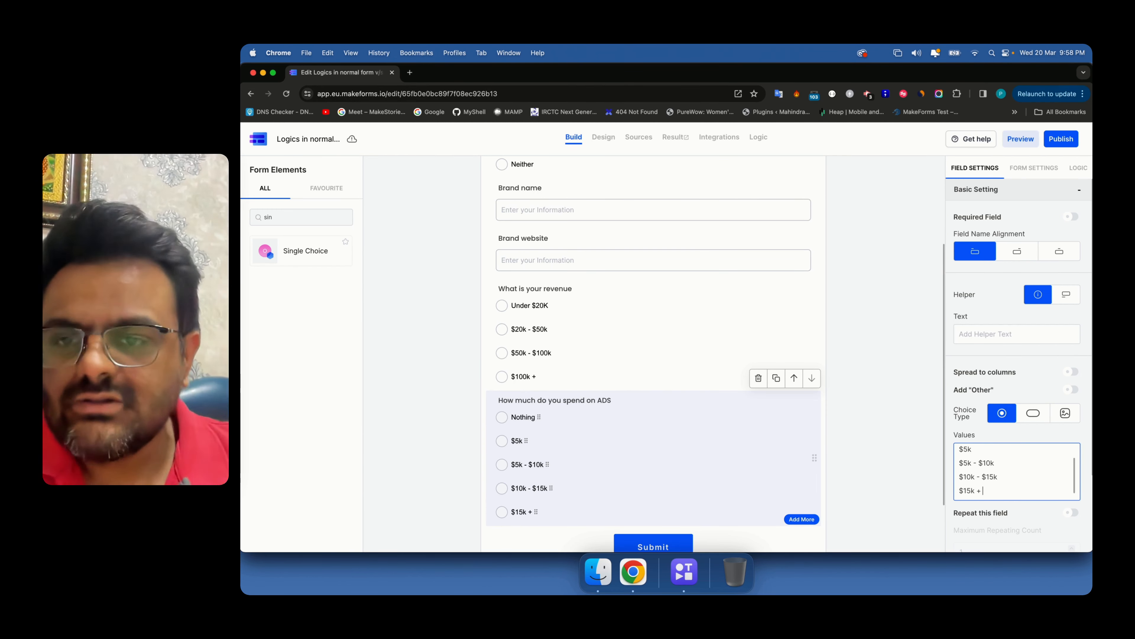
Add an Input Field below the ad spend question and label it "Agency Name".
{"action": "left_click", "coordinate": [348, 235]}
{"action": "double_click", "coordinate": [272, 217]}
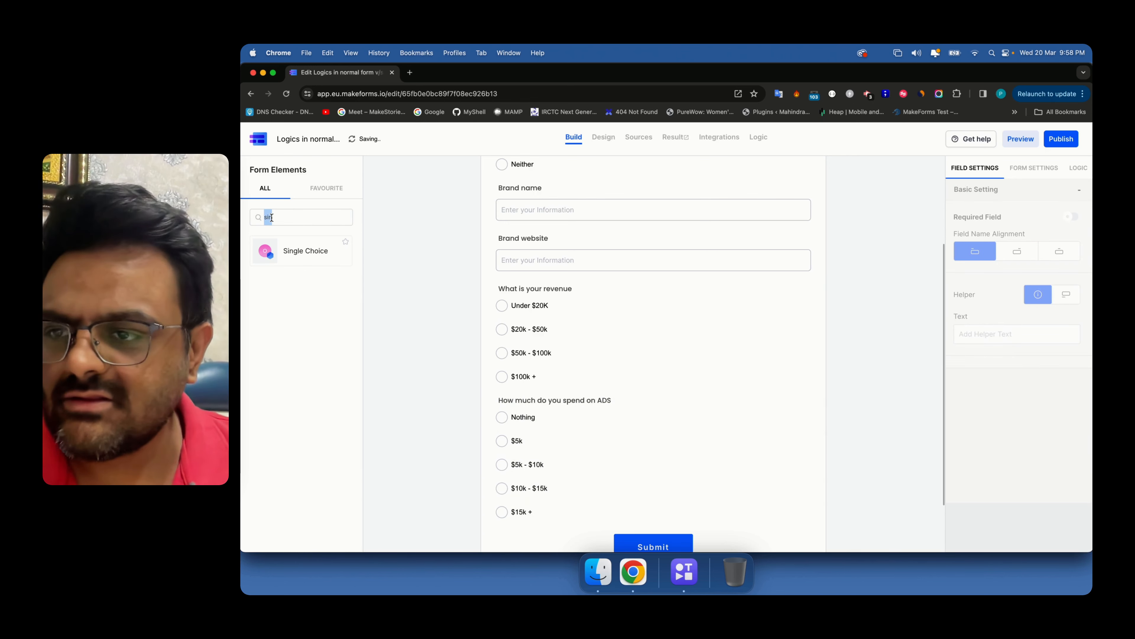
{"action": "key", "text": "BackSpace"}
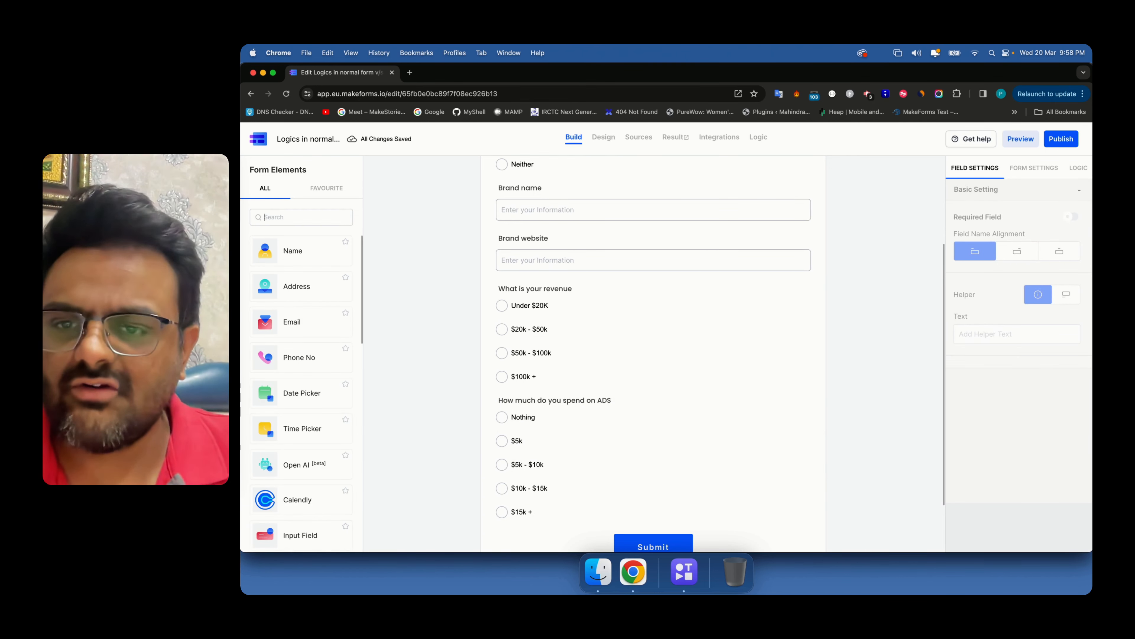
{"action": "scroll", "coordinate": [378, 250], "scroll_direction": "up", "scroll_amount": 5}
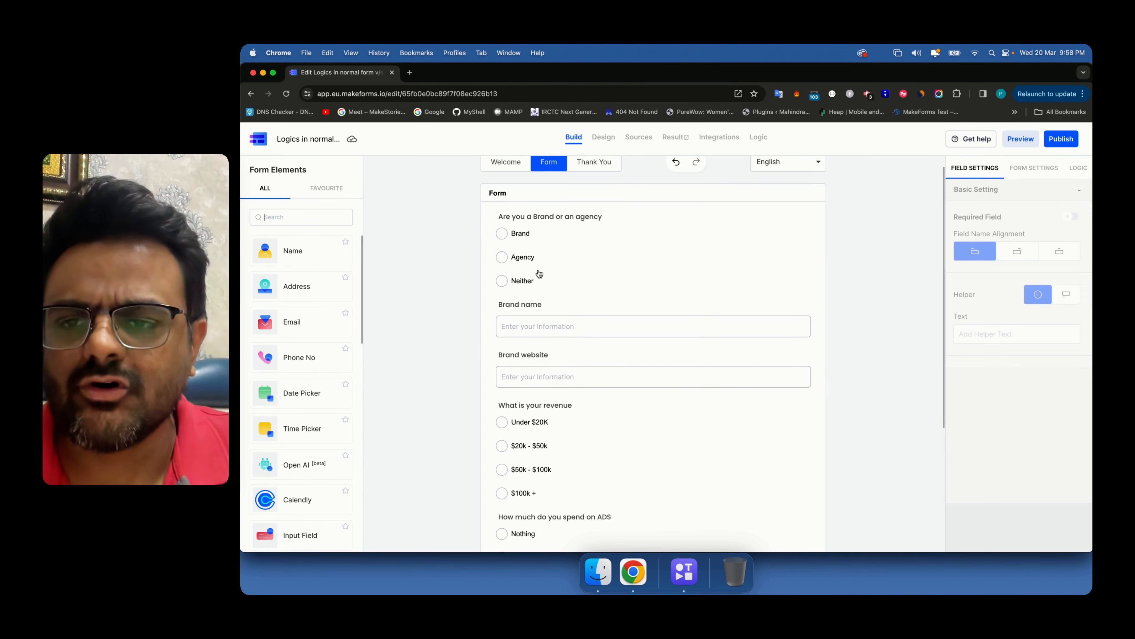
{"action": "type", "text": "ag"}
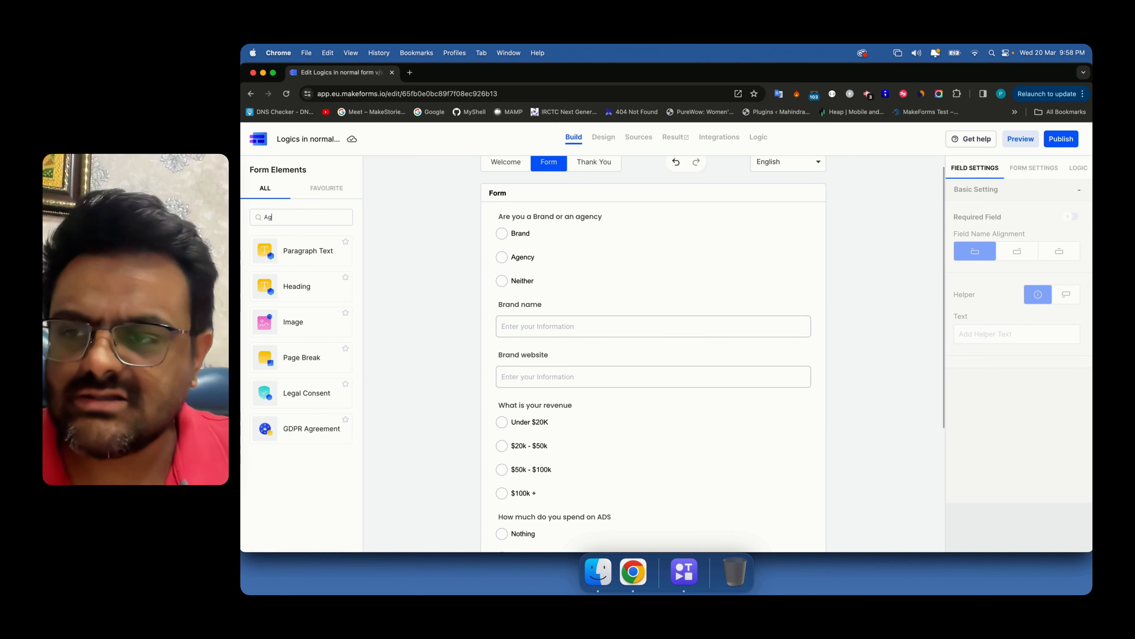
{"action": "key", "text": "BackSpace"}
{"action": "key", "text": "BackSpace"}
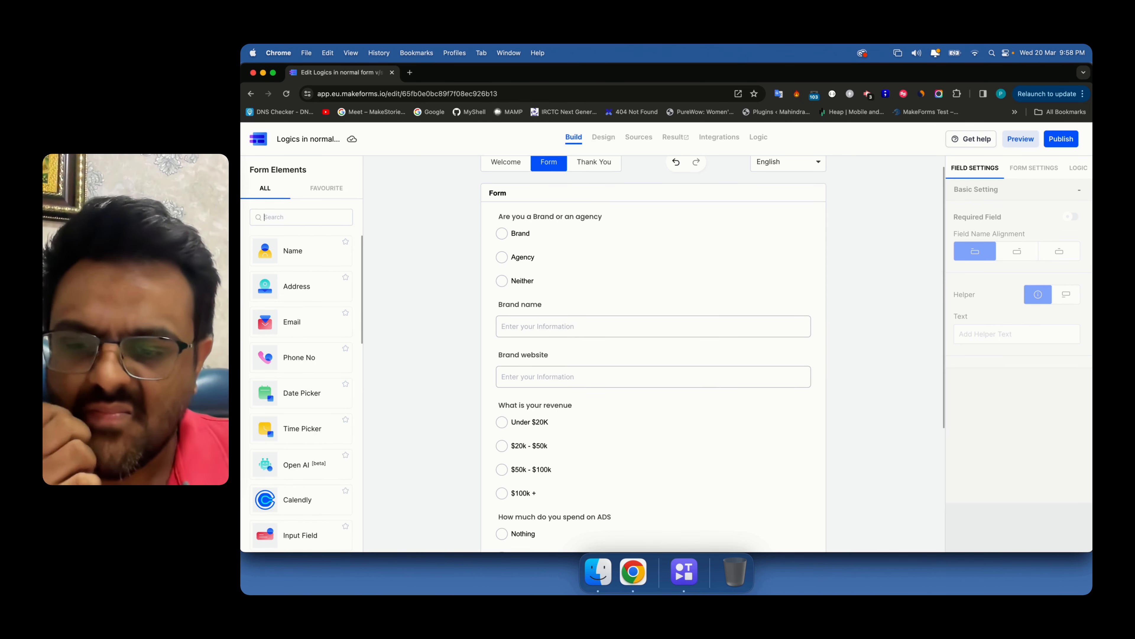
{"action": "type", "text": "Input"}
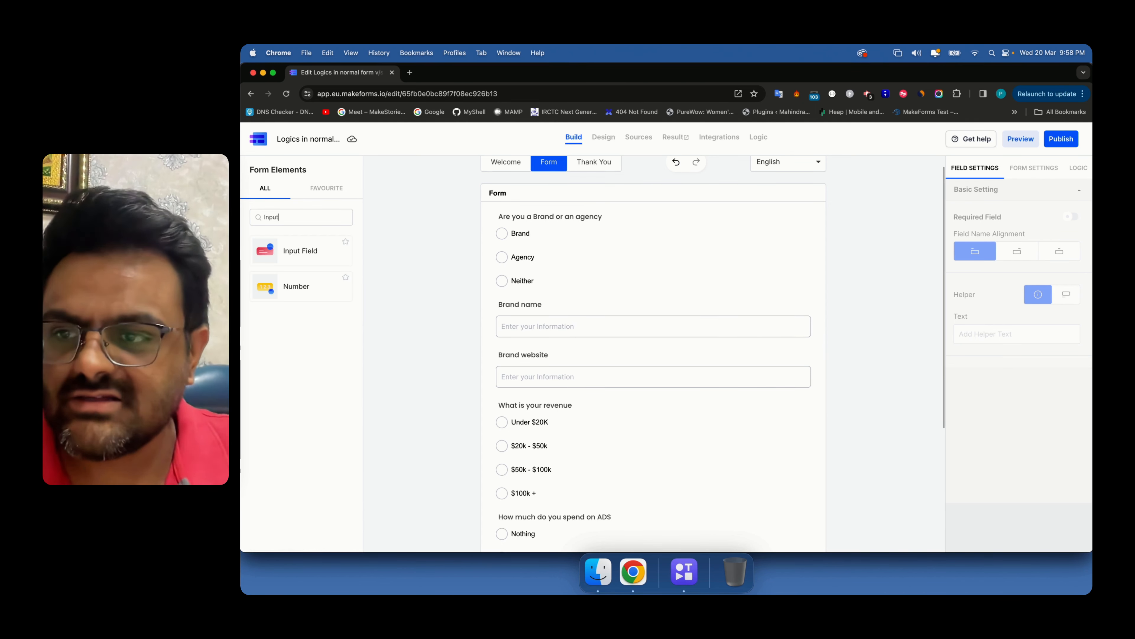
{"action": "left_click", "coordinate": [303, 263]}
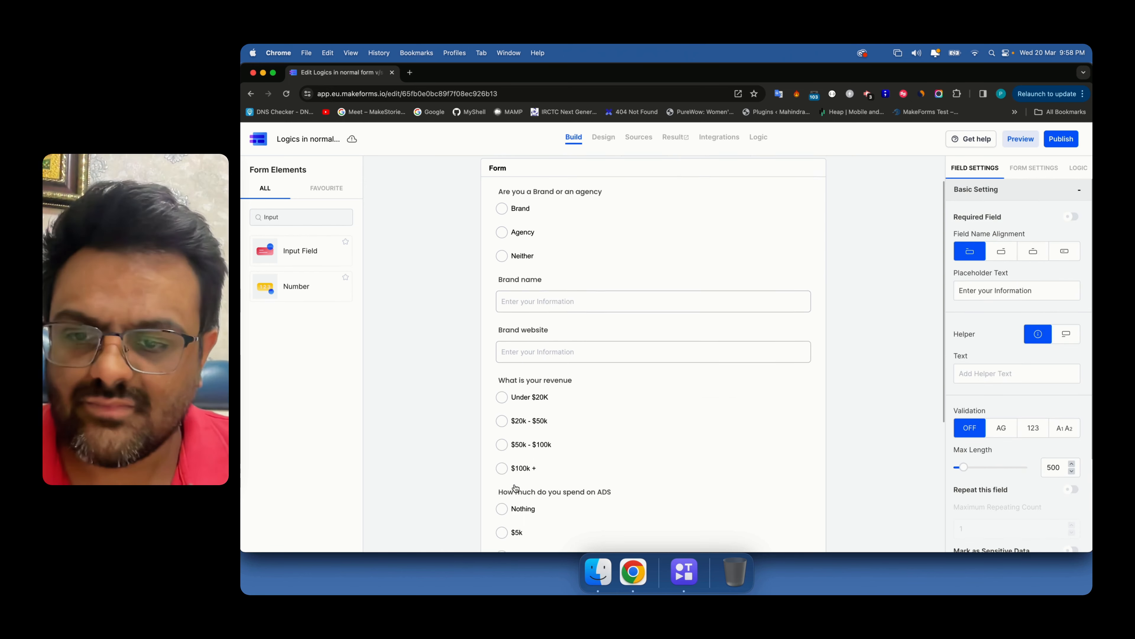
{"action": "type", "text": "Ag"}
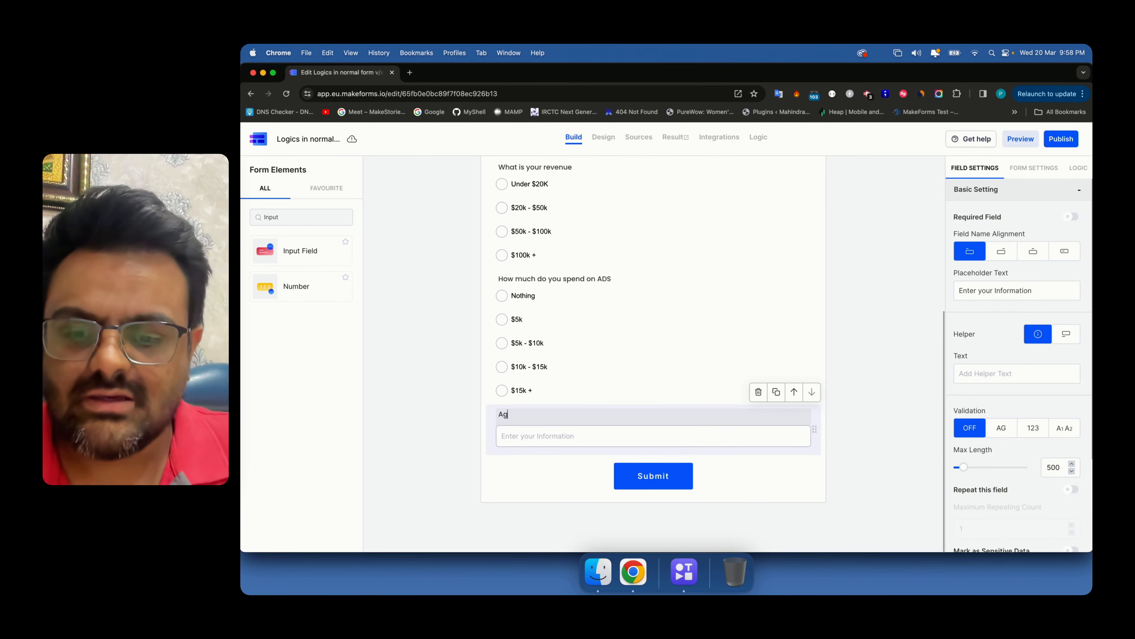
{"action": "type", "text": "ency Name"}
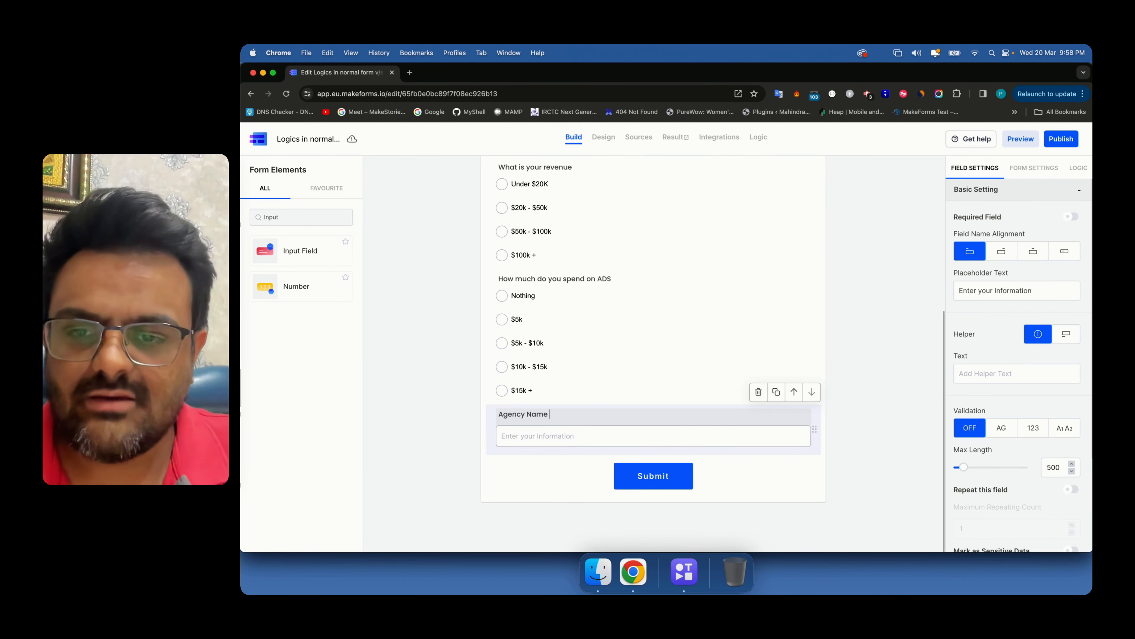
Add another Input Field below Agency Name and label it "Agency URL".
{"action": "left_click_drag", "start_coordinate": [340, 253], "coordinate": [519, 490]}
{"action": "scroll", "coordinate": [518, 489], "scroll_direction": "down", "scroll_amount": 2}
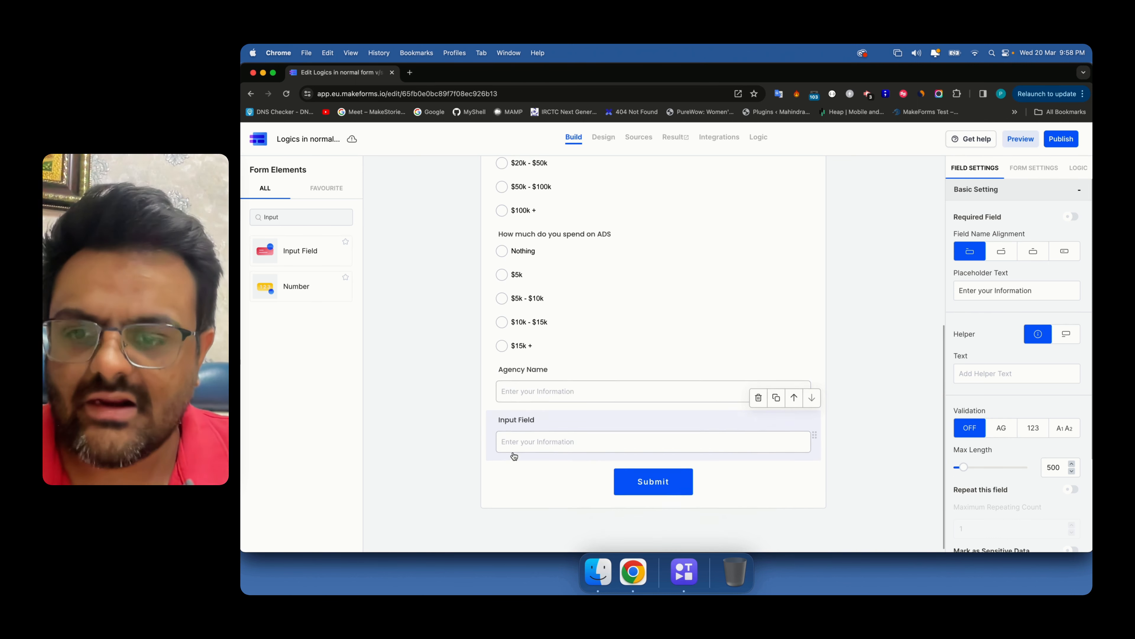
{"action": "left_click", "coordinate": [514, 413]}
{"action": "type", "text": "Agency URL"}
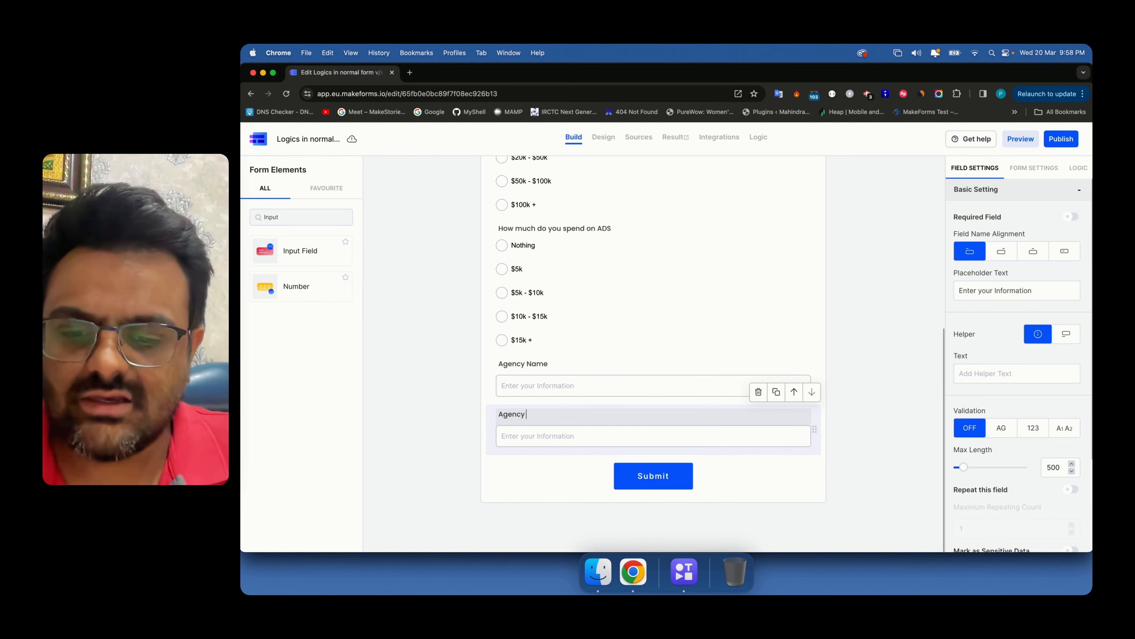
{"action": "left_click", "coordinate": [305, 218]}
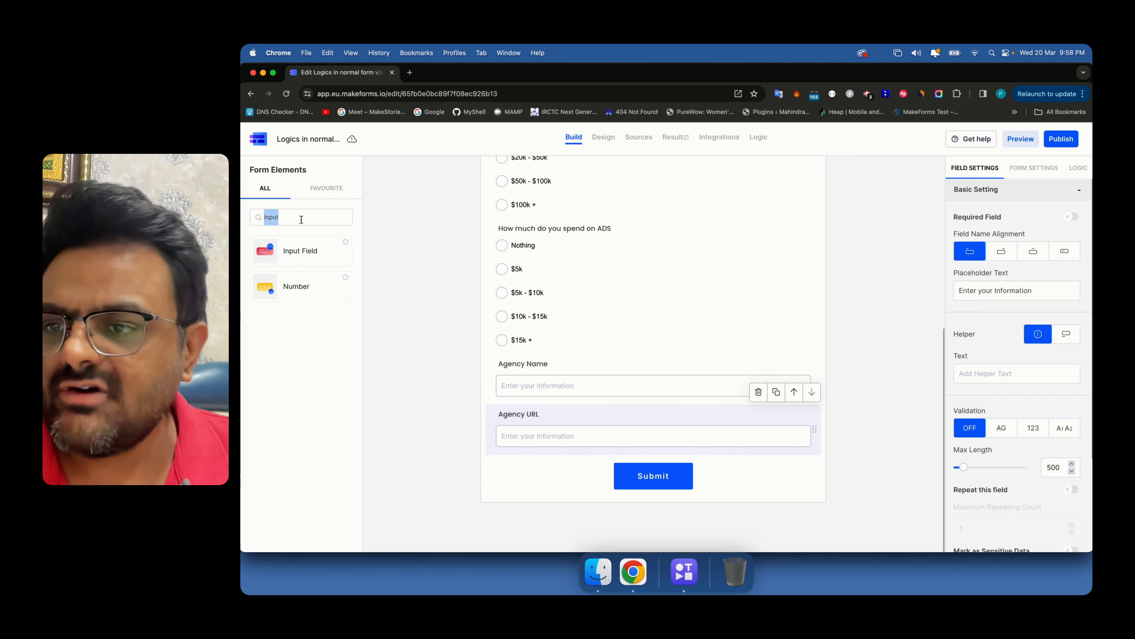
{"action": "key", "text": "BackSpace"}
{"action": "key", "text": "BackSpace"}
{"action": "key", "text": "BackSpace"}
{"action": "key", "text": "BackSpace"}
{"action": "key", "text": "BackSpace"}
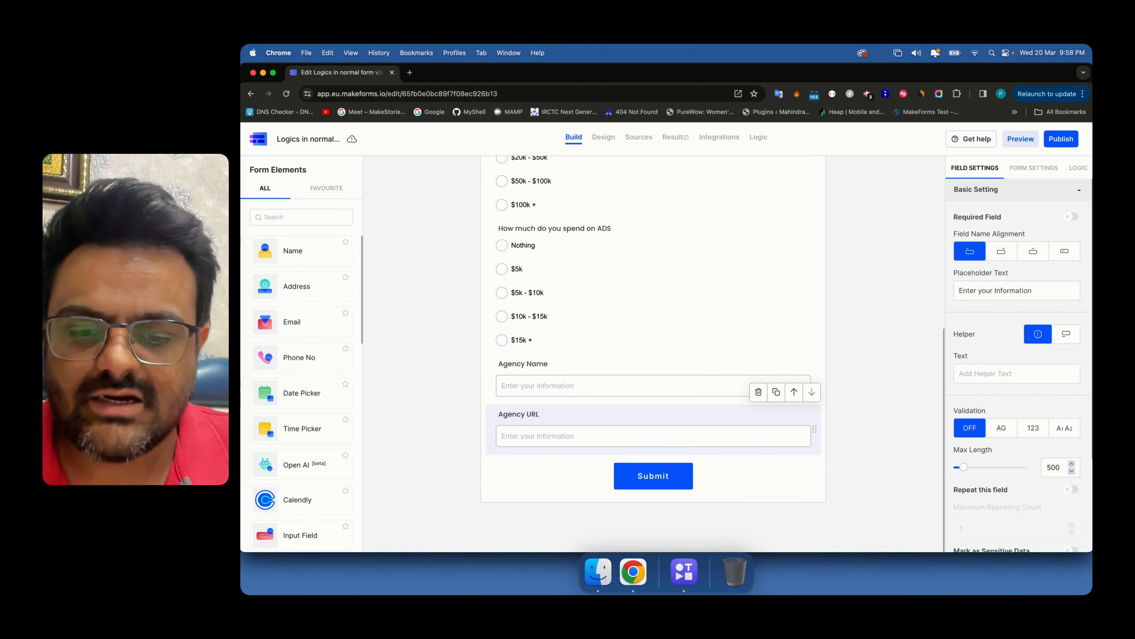
{"action": "type", "text": "sin"}
{"action": "left_click_drag", "start_coordinate": [305, 251], "coordinate": [517, 456]}
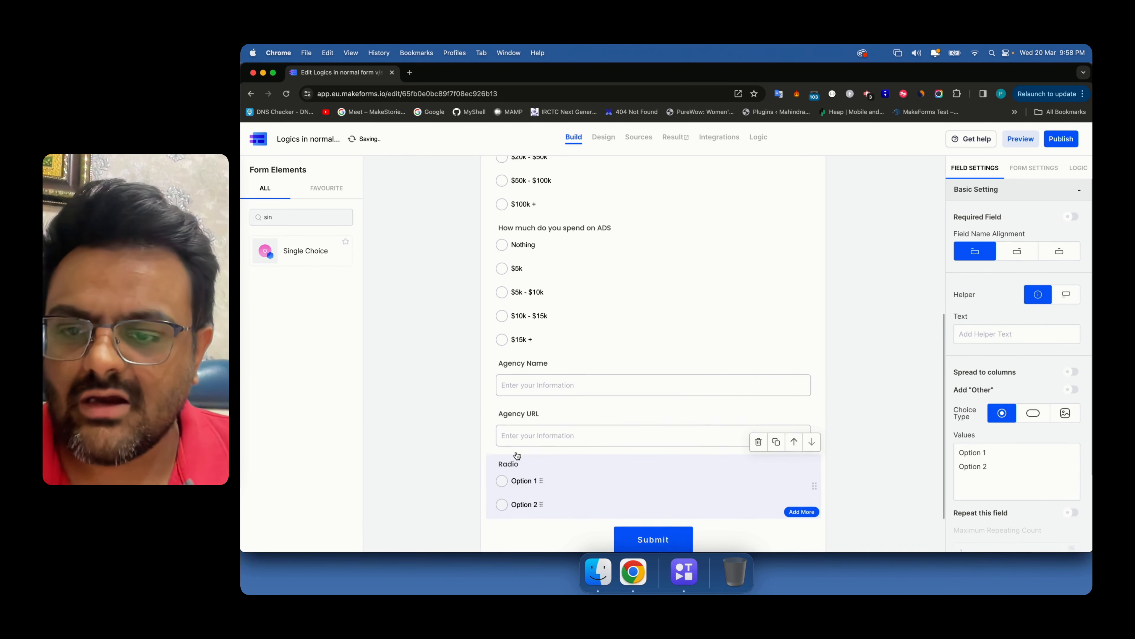
{"action": "scroll", "coordinate": [517, 455], "scroll_direction": "down", "scroll_amount": 2}
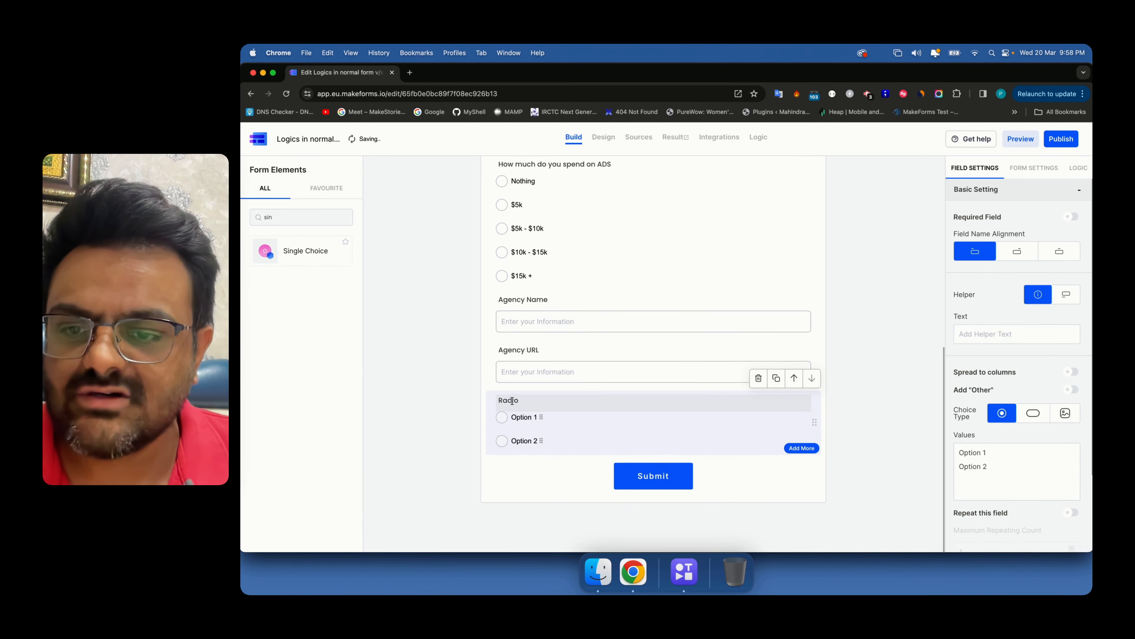
{"action": "left_click", "coordinate": [759, 378]}
Add a Number field below Agency URL and label it "How many clients do you want to manage".
{"action": "left_click", "coordinate": [268, 217]}
{"action": "key", "text": "BackSpace"}
{"action": "key", "text": "BackSpace"}
{"action": "key", "text": "BackSpace"}
{"action": "type", "text": "nu"}
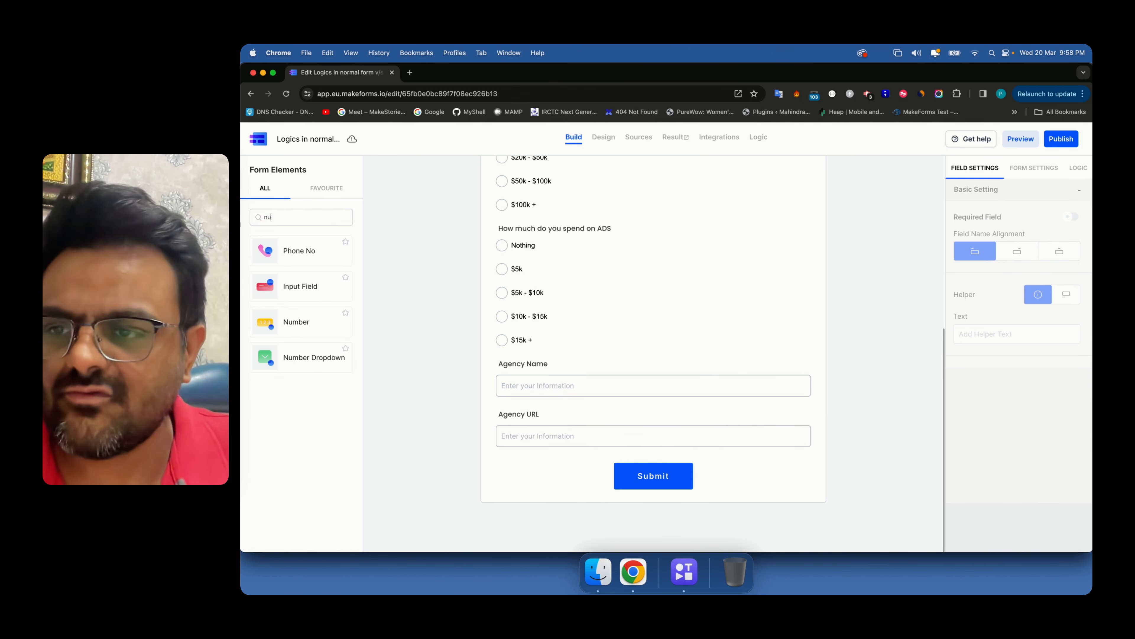
{"action": "type", "text": "mb"}
{"action": "left_click_drag", "start_coordinate": [296, 322], "coordinate": [515, 447]}
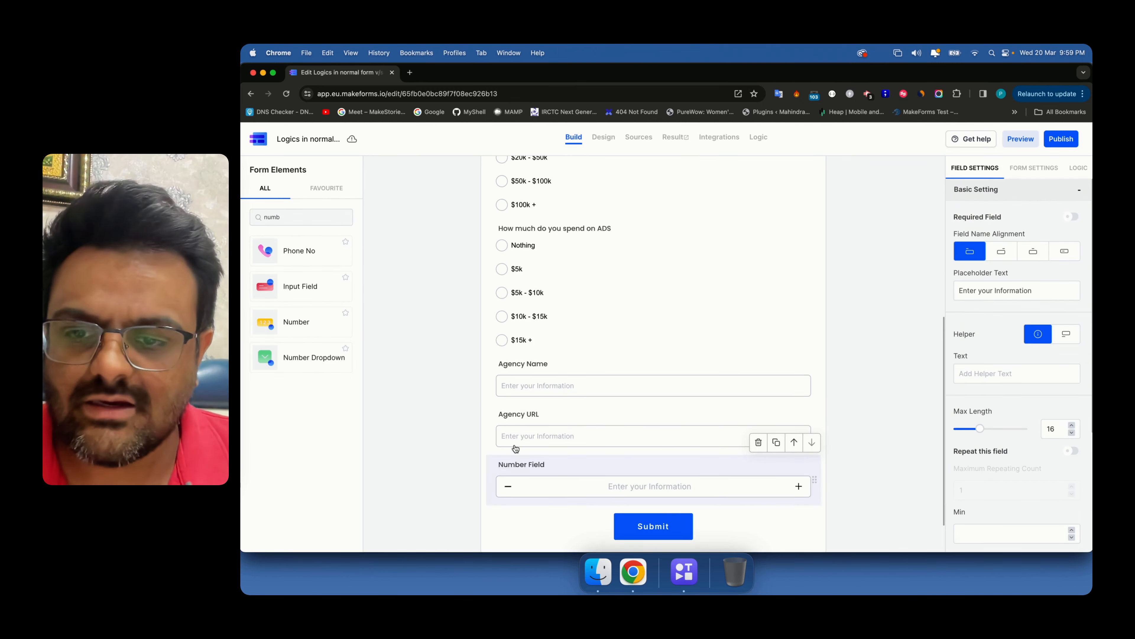
{"action": "scroll", "coordinate": [516, 449], "scroll_direction": "down", "scroll_amount": 2}
{"action": "triple_click", "coordinate": [515, 412]}
{"action": "type", "text": "How m"}
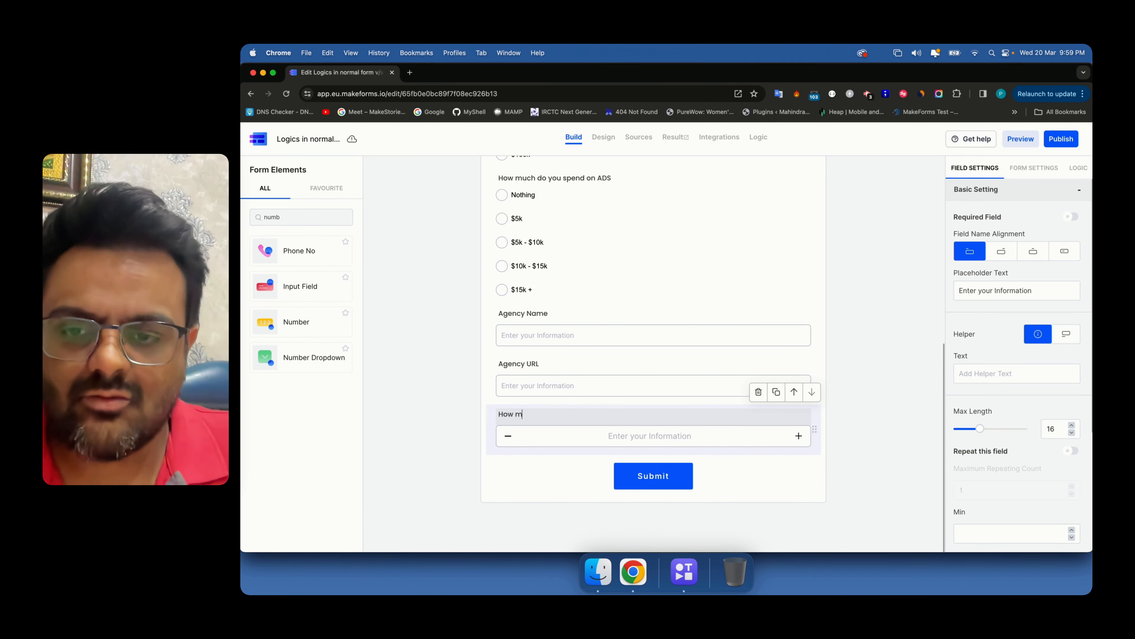
{"action": "type", "text": "any clients do you "}
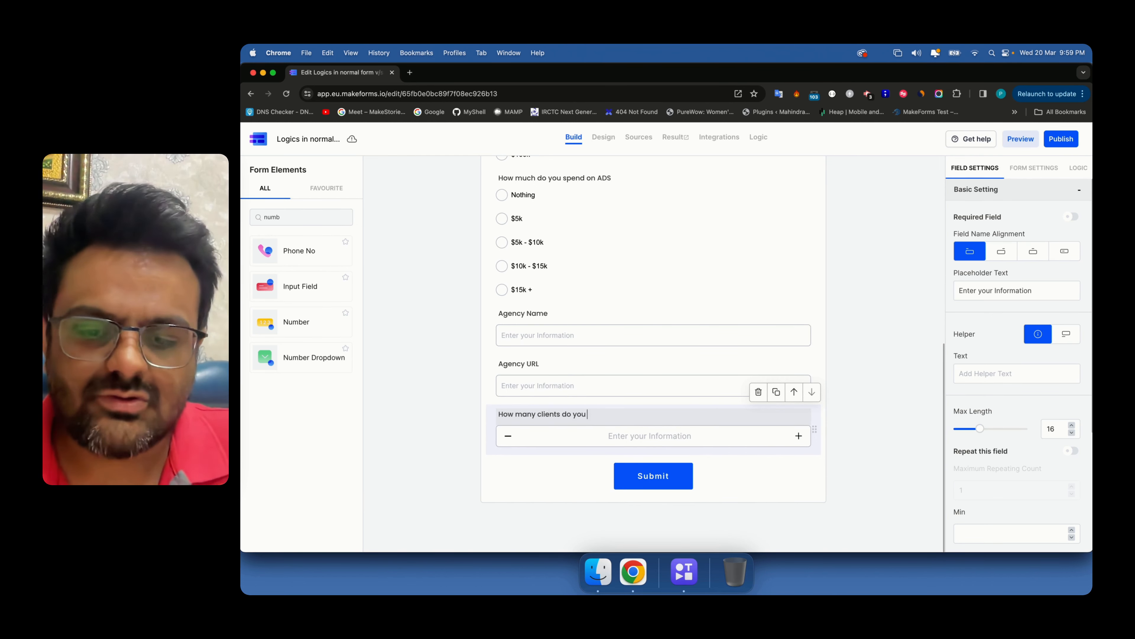
{"action": "type", "text": "want to manage"}
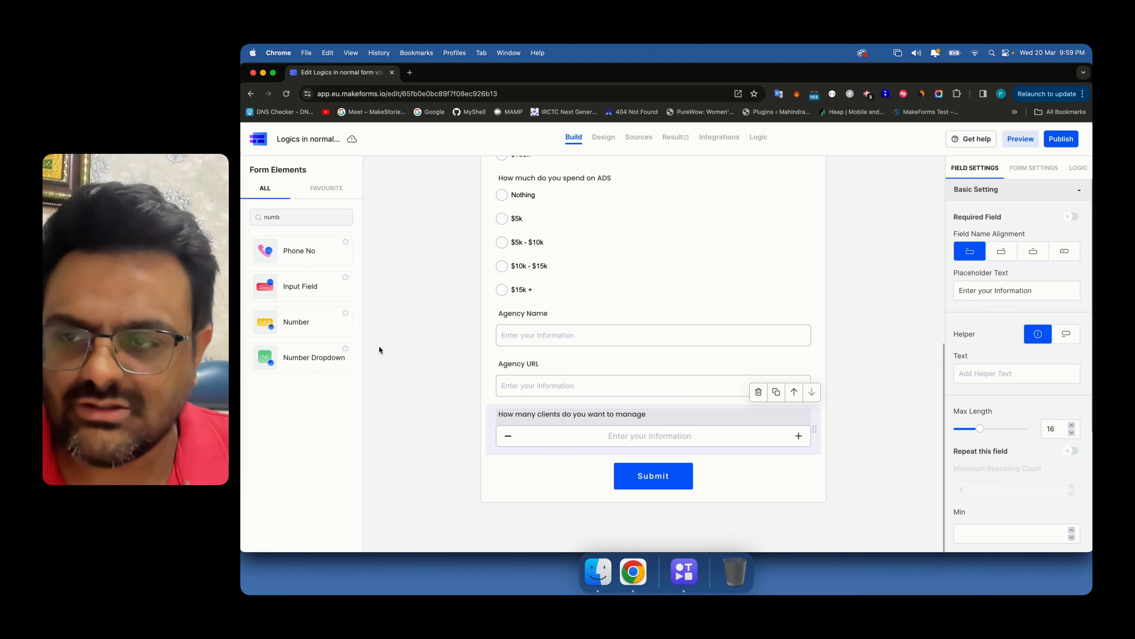
Clone the "How much do you spend on ADS" question and move the copy below the clients question.
{"action": "left_click", "coordinate": [650, 223]}
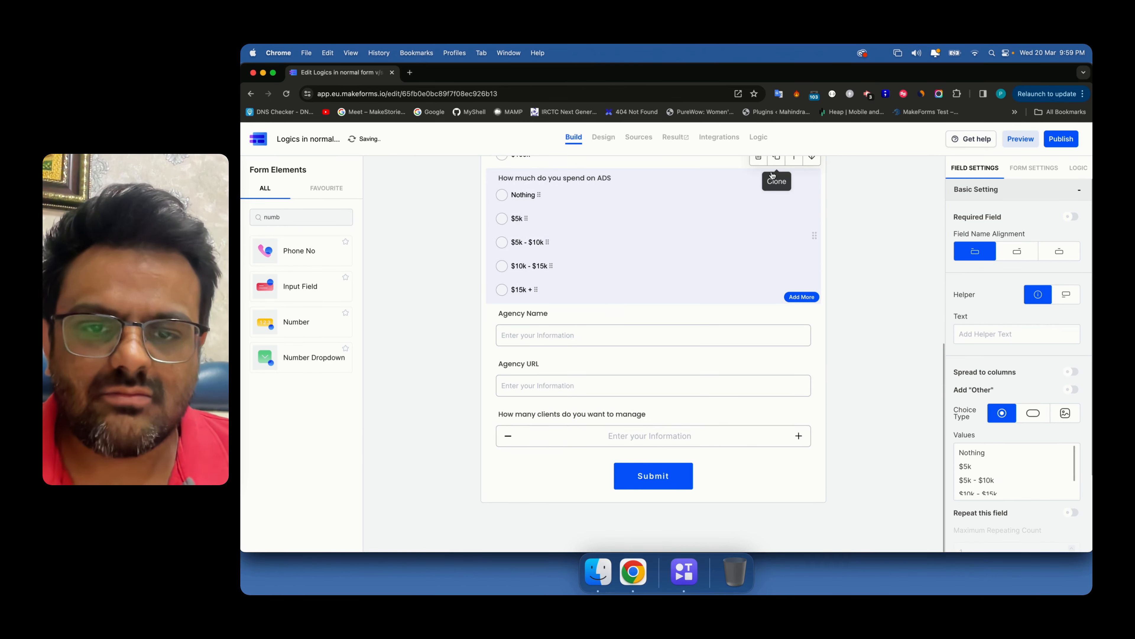
{"action": "left_click", "coordinate": [776, 161]}
{"action": "left_click", "coordinate": [811, 298]}
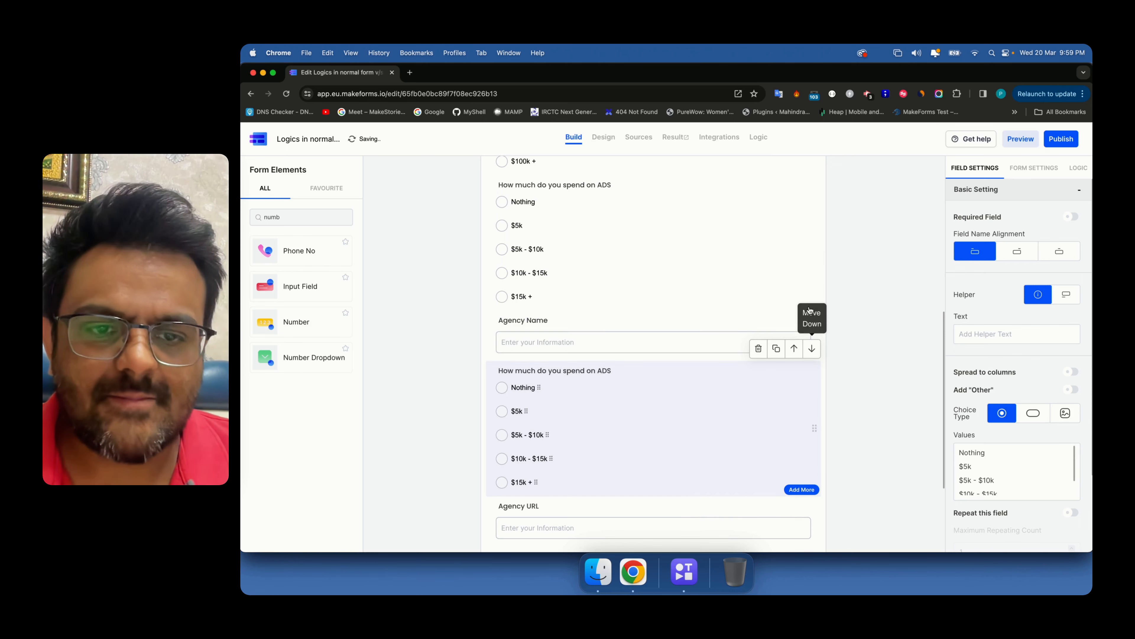
{"action": "left_click", "coordinate": [812, 349]}
{"action": "left_click", "coordinate": [812, 399]}
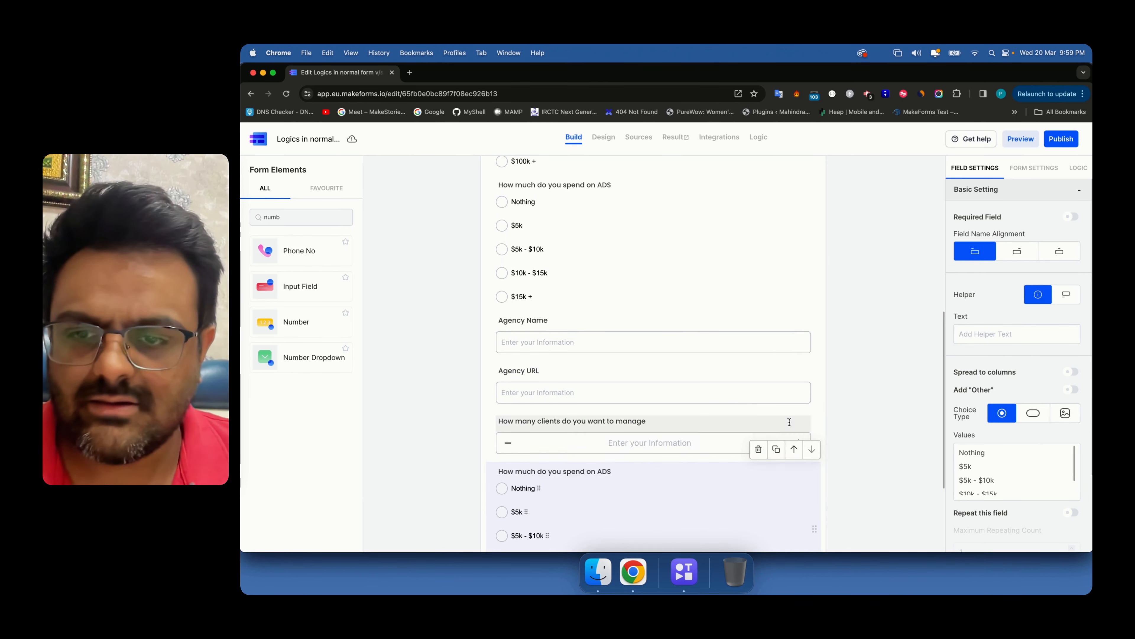
Rename the cloned ad spend question to "How much does your agency spend on ADS per month".
{"action": "scroll", "coordinate": [765, 441], "scroll_direction": "down", "scroll_amount": 3}
{"action": "left_click", "coordinate": [548, 331]}
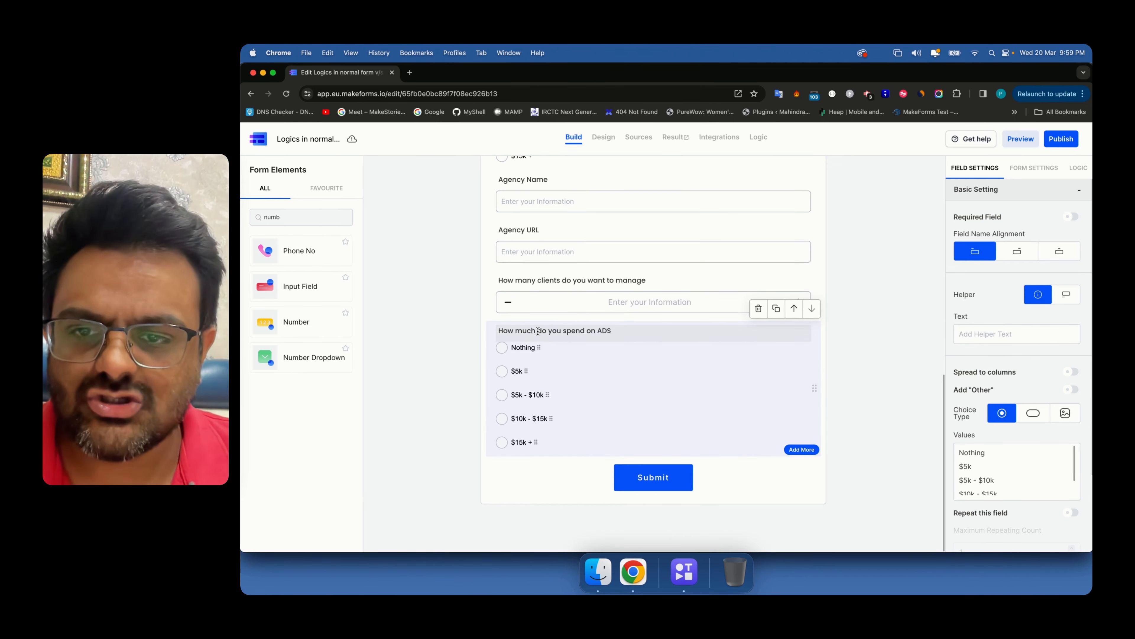
{"action": "key", "text": "BackSpace"}
{"action": "type", "text": "oes you"}
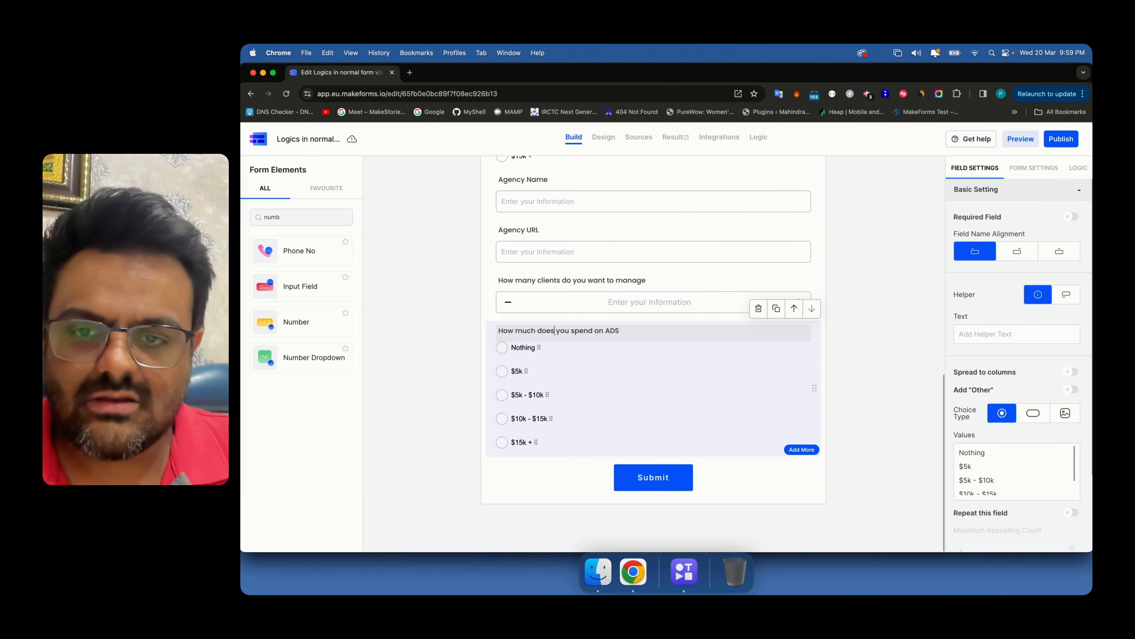
{"action": "type", "text": "r agency"}
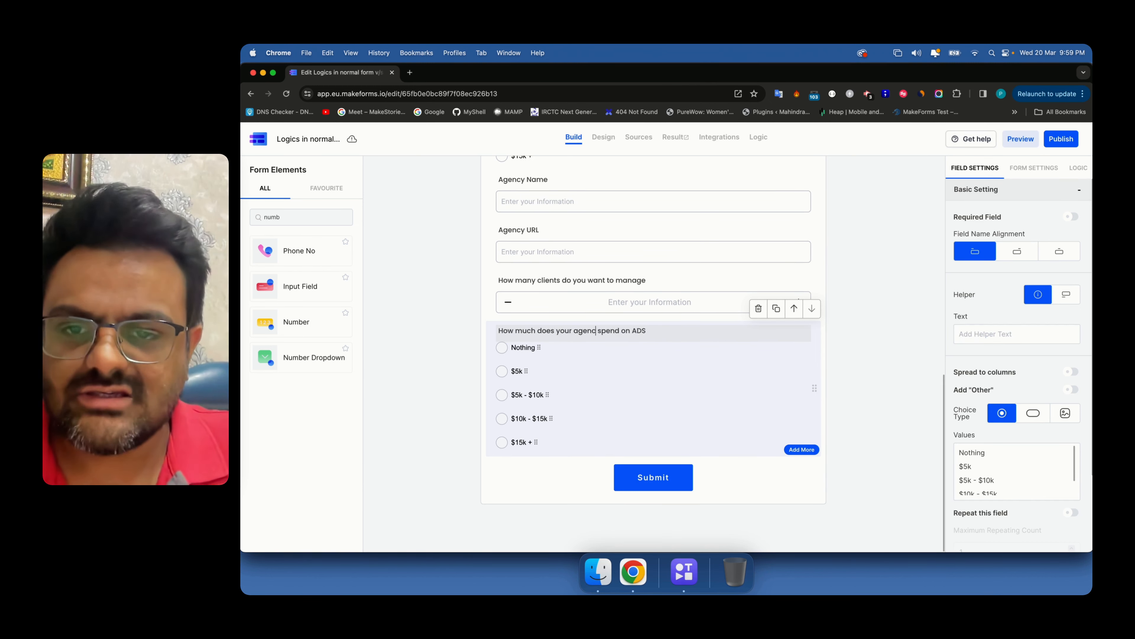
{"action": "type", "text": " spend on ADS per month"}
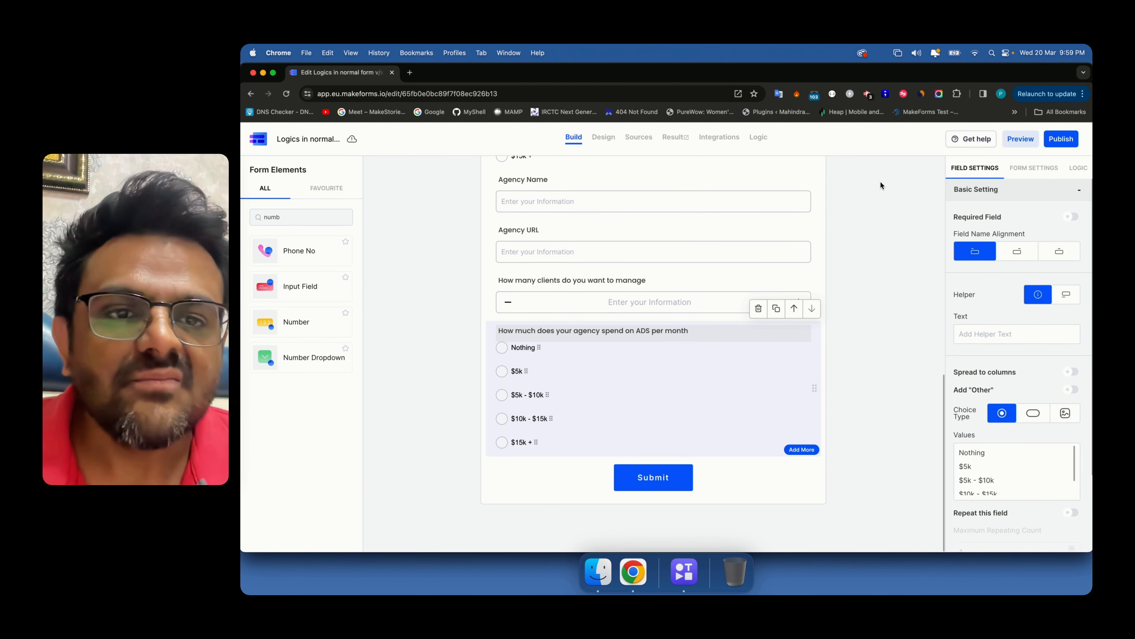
Review the form's questions from the brand-or-agency choice through the brand questions to the agency questions.
{"action": "left_click", "coordinate": [861, 212]}
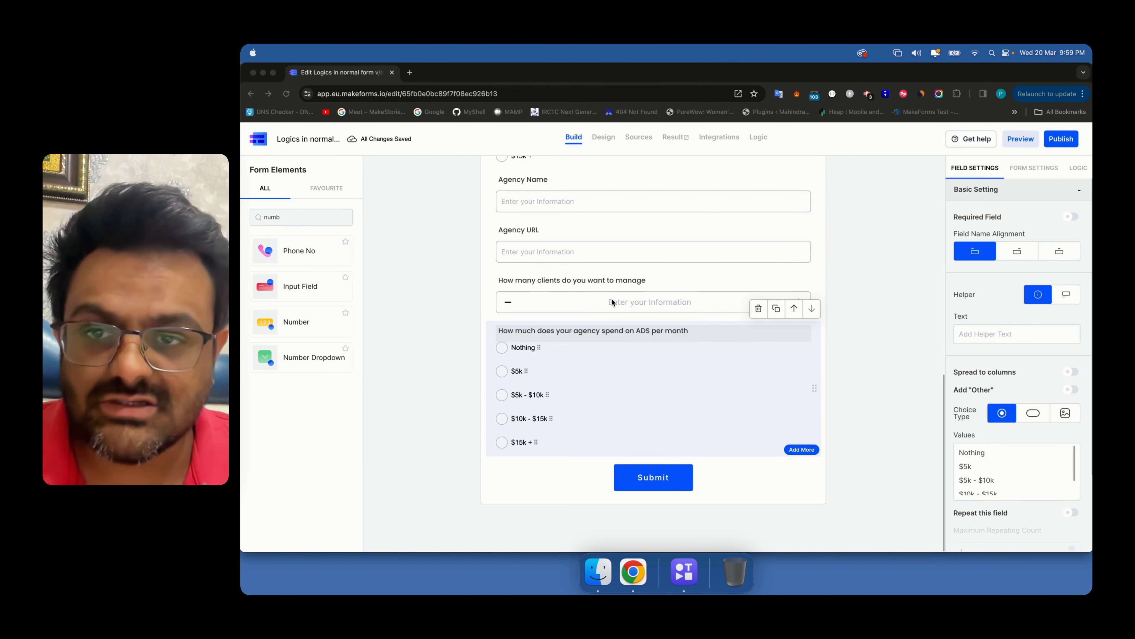
{"action": "scroll", "coordinate": [612, 298], "scroll_direction": "up", "scroll_amount": 10}
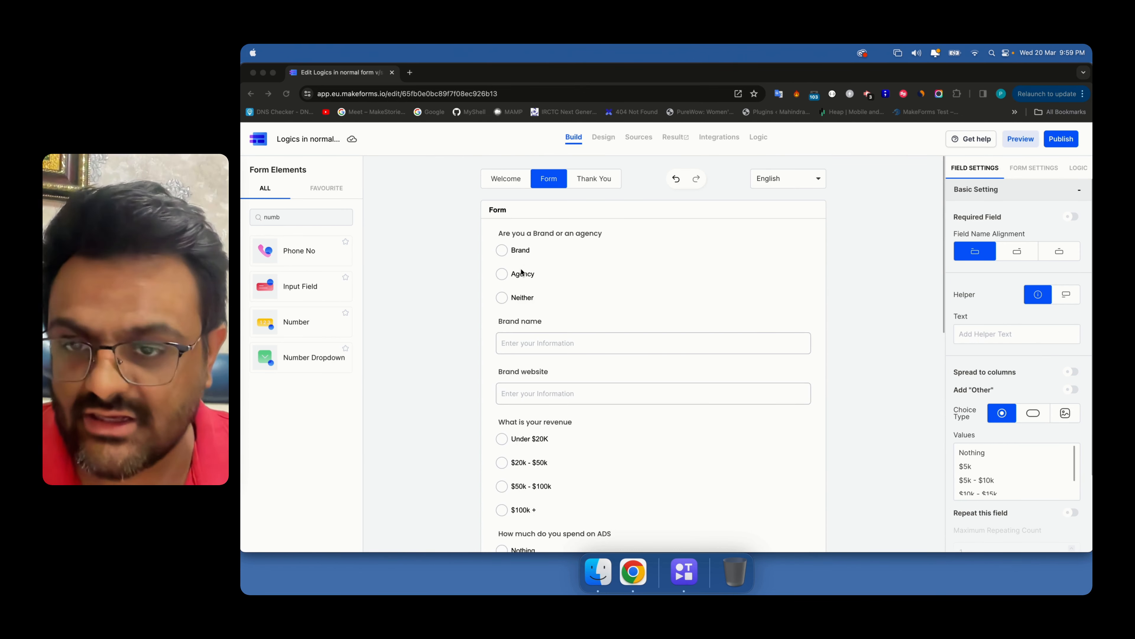
{"action": "left_click", "coordinate": [512, 250]}
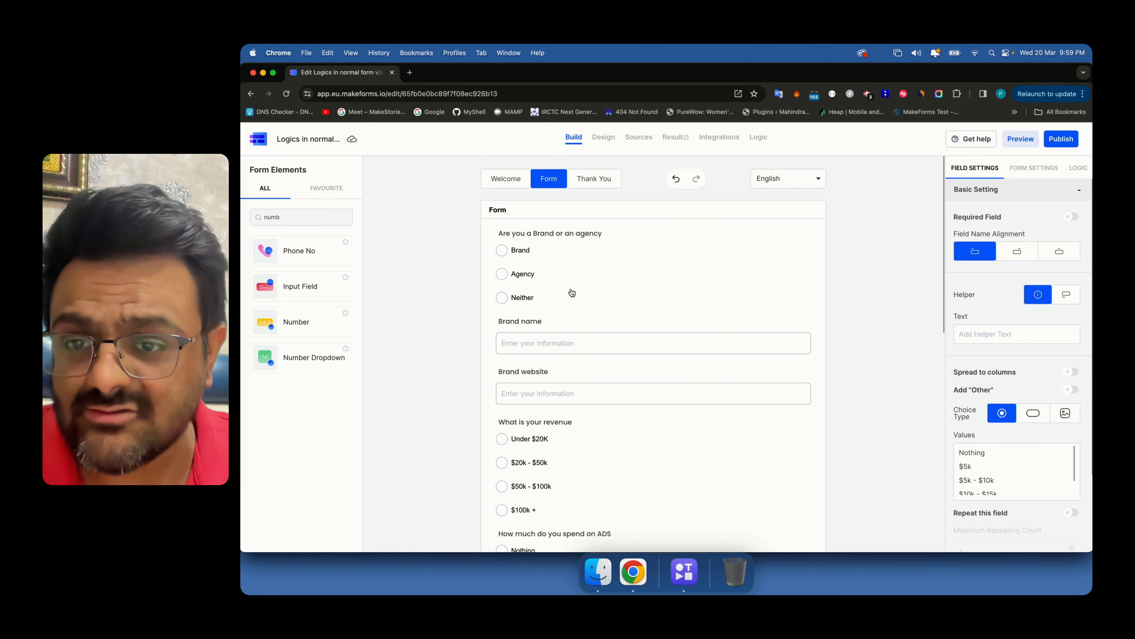
{"action": "scroll", "coordinate": [567, 366], "scroll_direction": "down", "scroll_amount": 5}
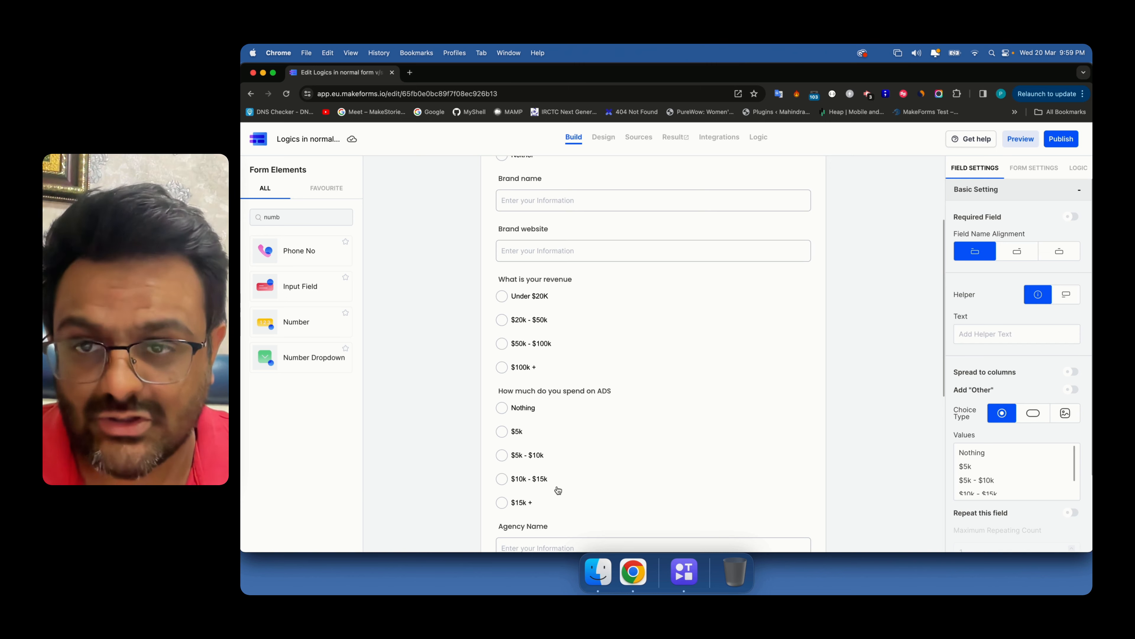
{"action": "scroll", "coordinate": [557, 490], "scroll_direction": "down", "scroll_amount": 1}
{"action": "scroll", "coordinate": [557, 490], "scroll_direction": "up", "scroll_amount": 5}
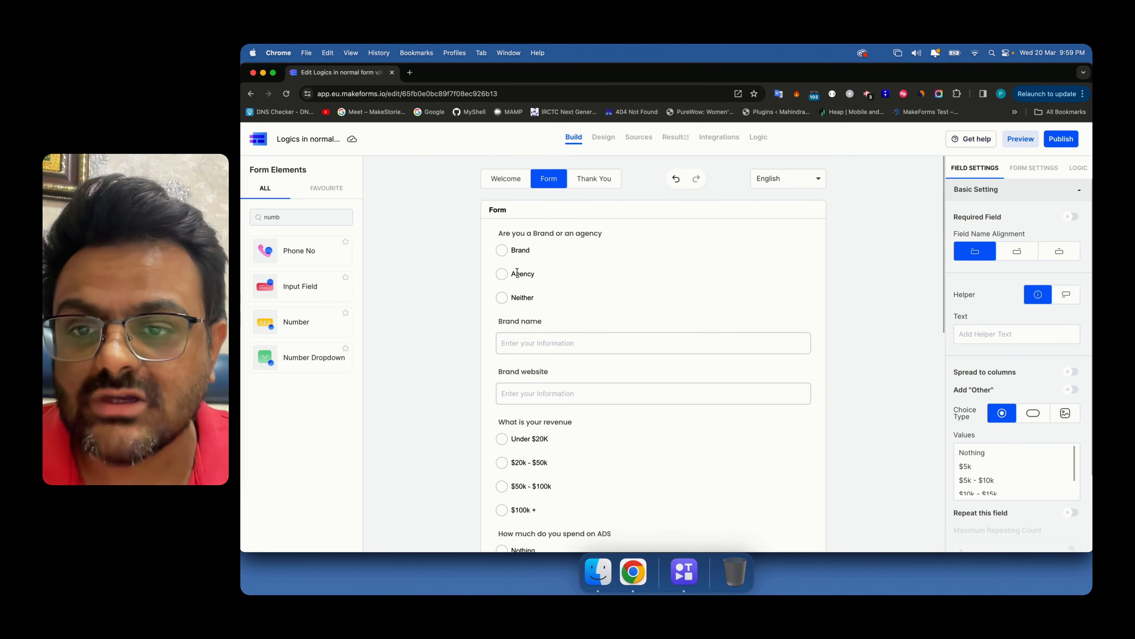
{"action": "scroll", "coordinate": [512, 412], "scroll_direction": "down", "scroll_amount": 10}
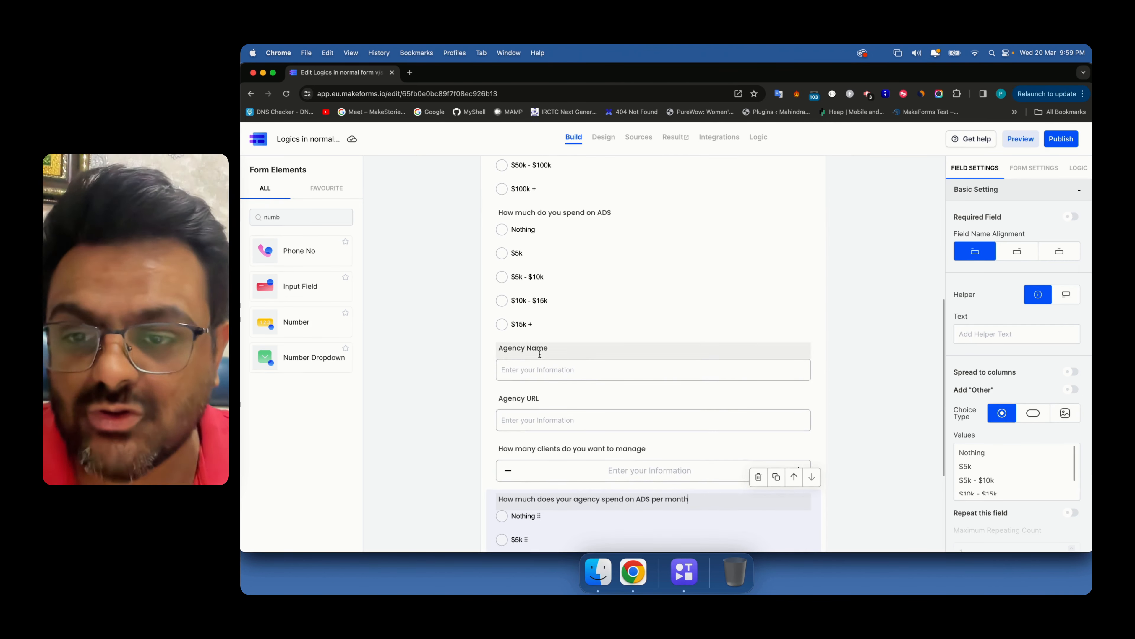
Create the form's first logic, matching when "Are you a Brand or an agency" contains any of the value Brand.
{"action": "left_click", "coordinate": [453, 501]}
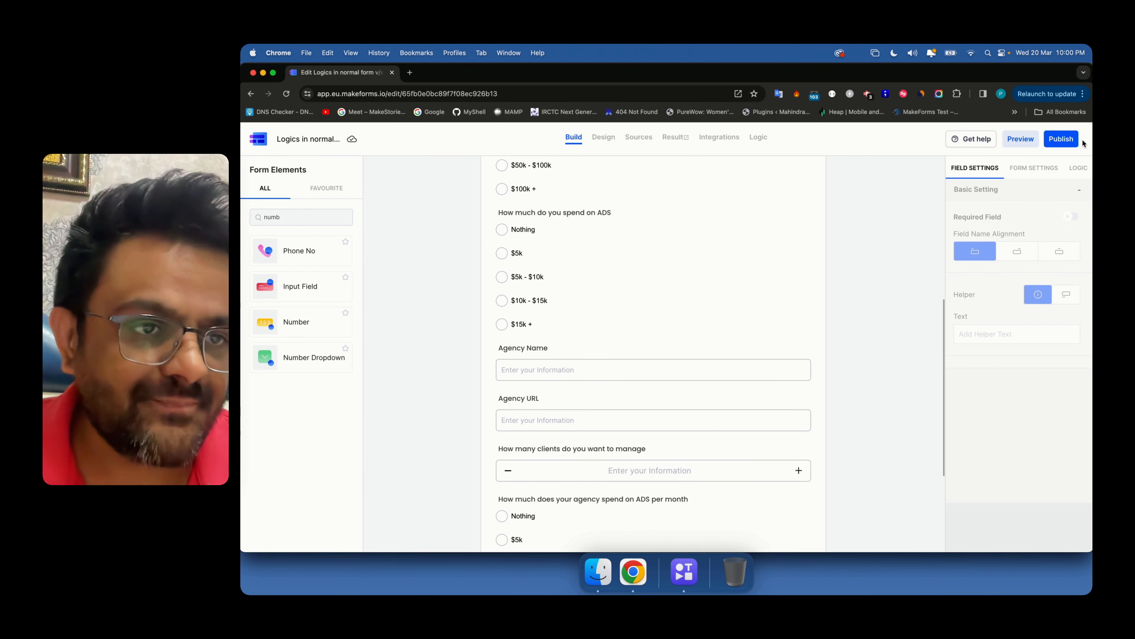
{"action": "left_click", "coordinate": [1076, 177]}
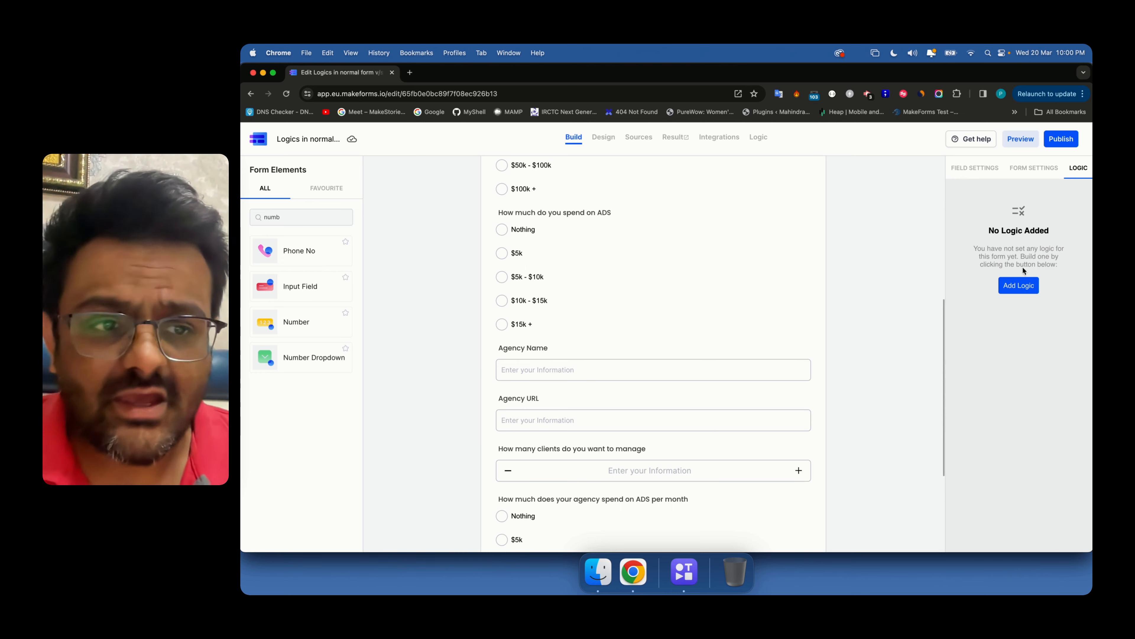
{"action": "left_click", "coordinate": [1018, 284]}
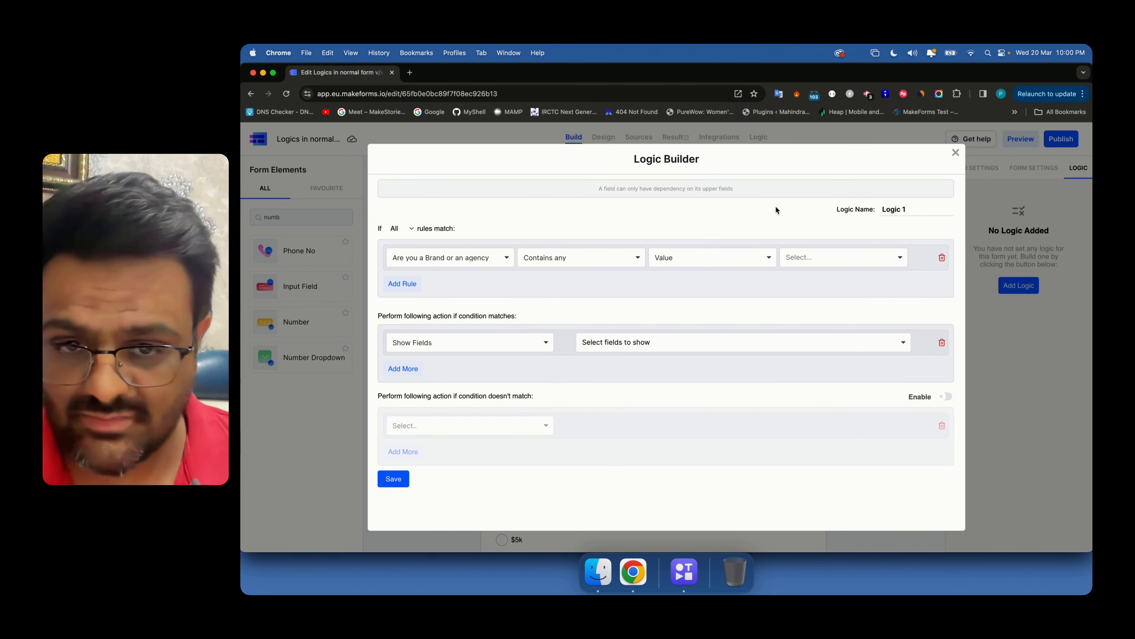
{"action": "left_click", "coordinate": [807, 258]}
{"action": "left_click", "coordinate": [808, 285]}
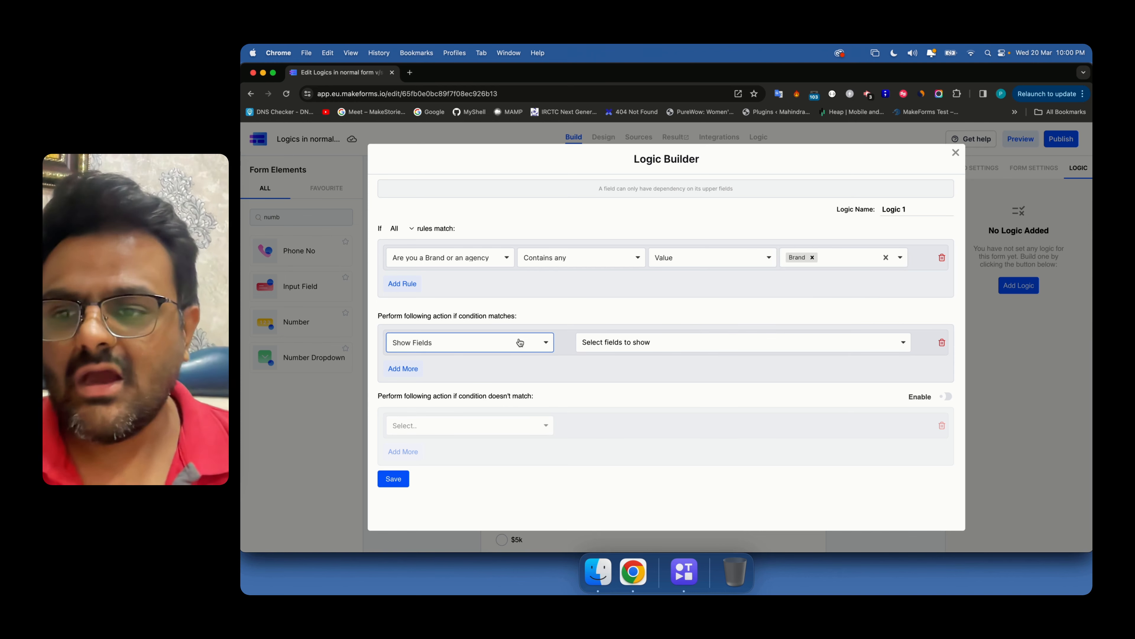
Set the Brand match to show Brand name, Brand website, "What is your revenue" and "How much do you spend on ADS".
{"action": "left_click", "coordinate": [603, 344]}
{"action": "left_click", "coordinate": [605, 381]}
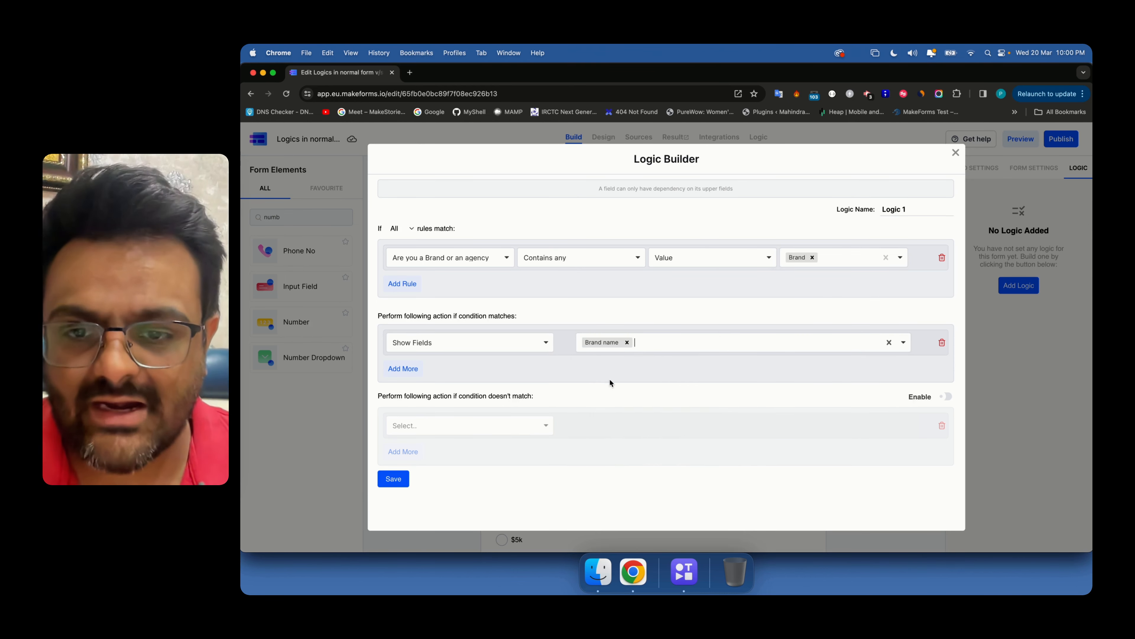
{"action": "left_click", "coordinate": [652, 345]}
{"action": "left_click", "coordinate": [633, 376]}
{"action": "left_click", "coordinate": [714, 339]}
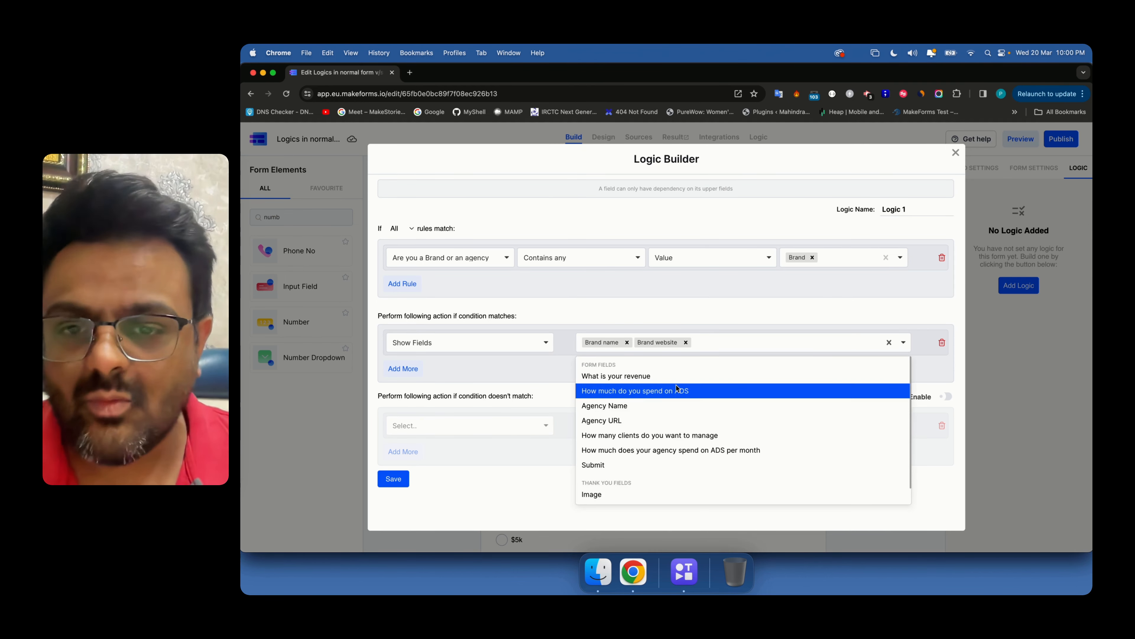
{"action": "left_click", "coordinate": [684, 377]}
{"action": "left_click", "coordinate": [786, 343]}
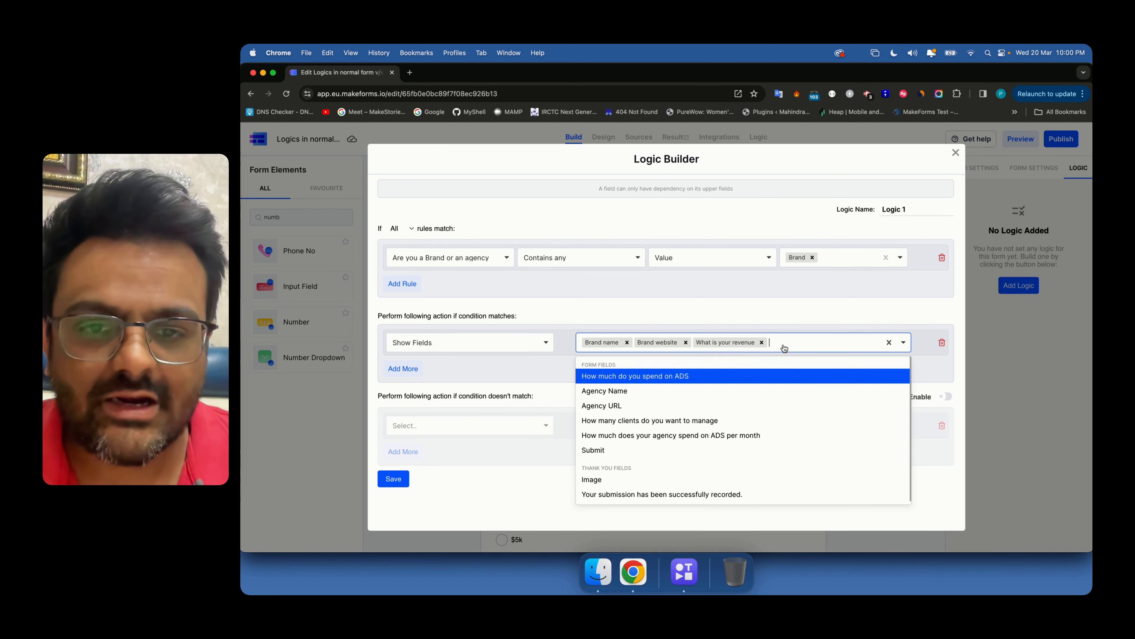
{"action": "left_click", "coordinate": [698, 376]}
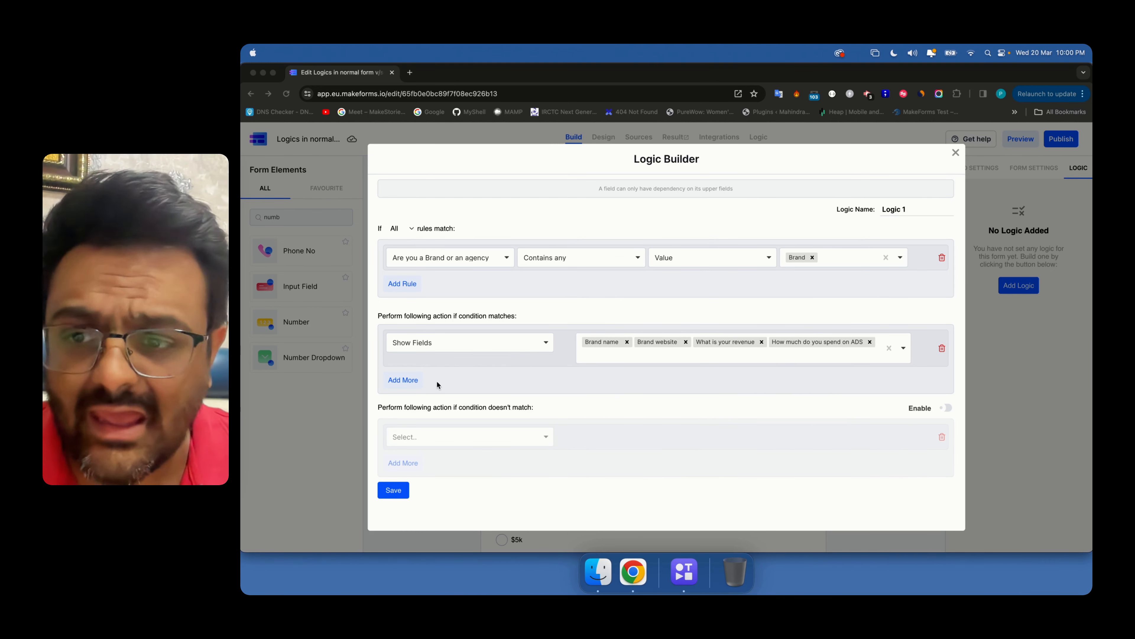
Add a Hide Fields action for Agency Name, Agency URL, the clients question and the agency ad spend question, and save the logic.
{"action": "left_click", "coordinate": [399, 381]}
{"action": "left_click", "coordinate": [635, 382]}
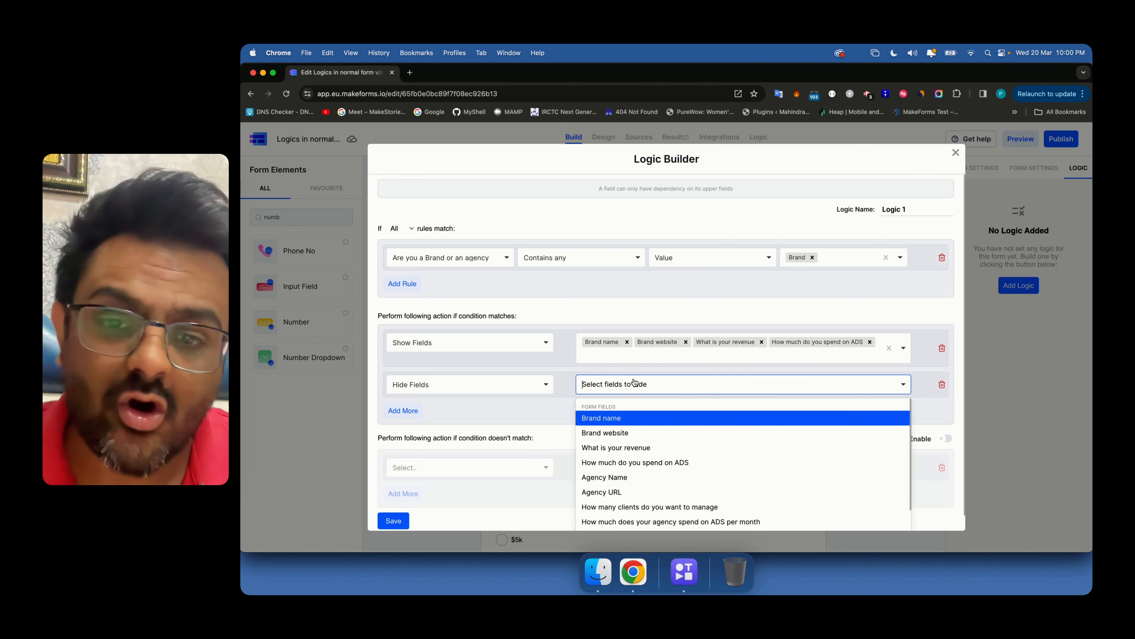
{"action": "left_click", "coordinate": [619, 475]}
{"action": "left_click", "coordinate": [656, 389]}
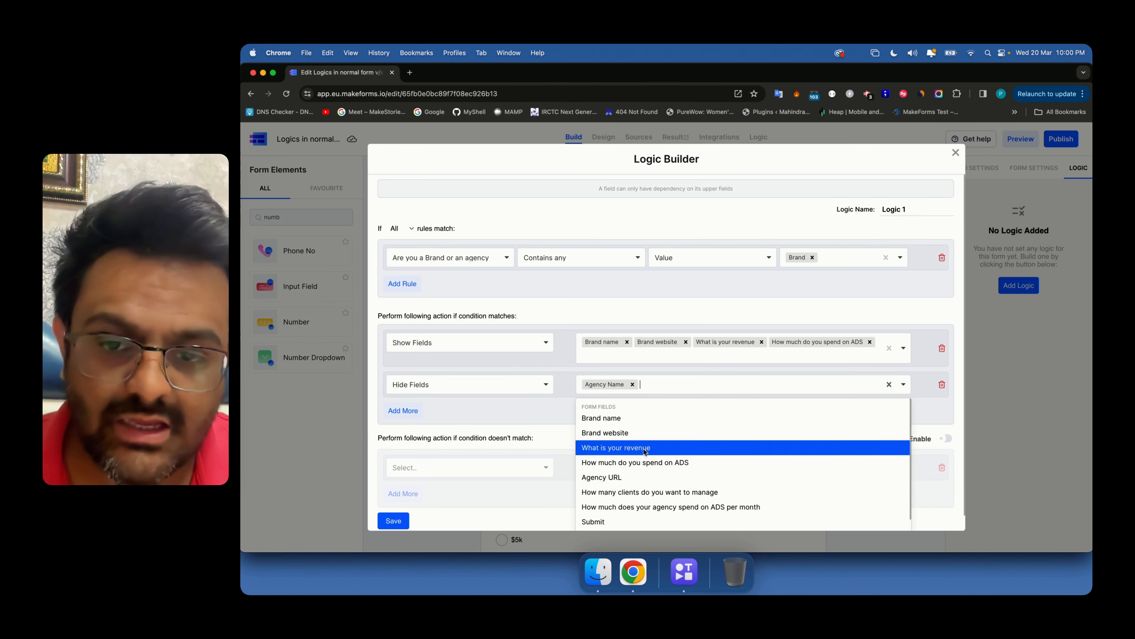
{"action": "scroll", "coordinate": [641, 452], "scroll_direction": "down", "scroll_amount": 1}
{"action": "left_click", "coordinate": [641, 453]}
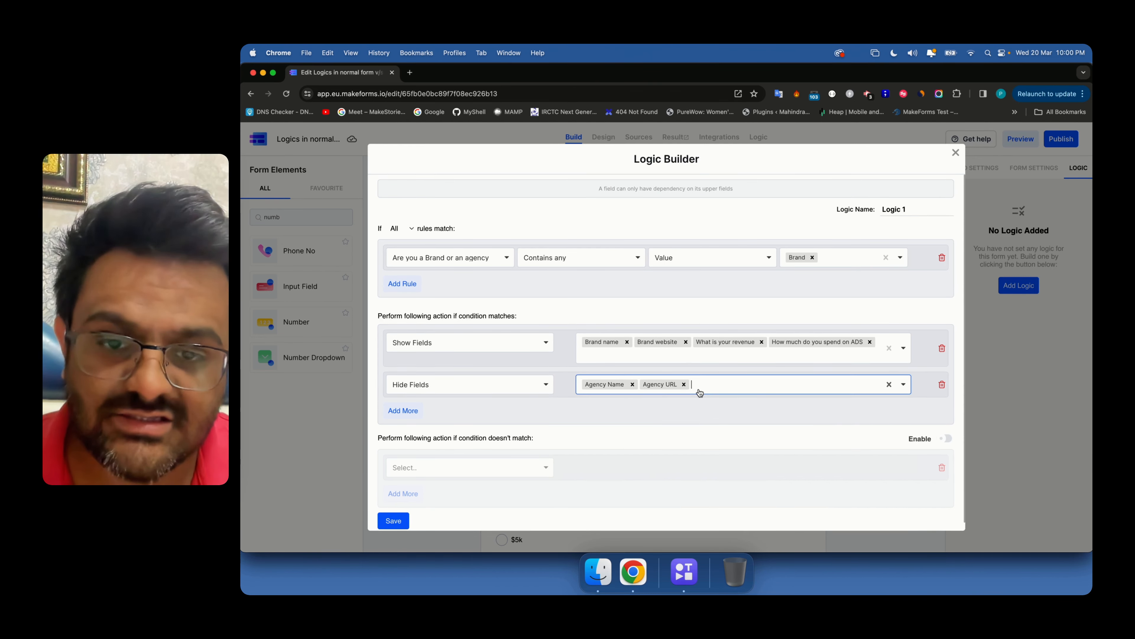
{"action": "left_click", "coordinate": [699, 388]}
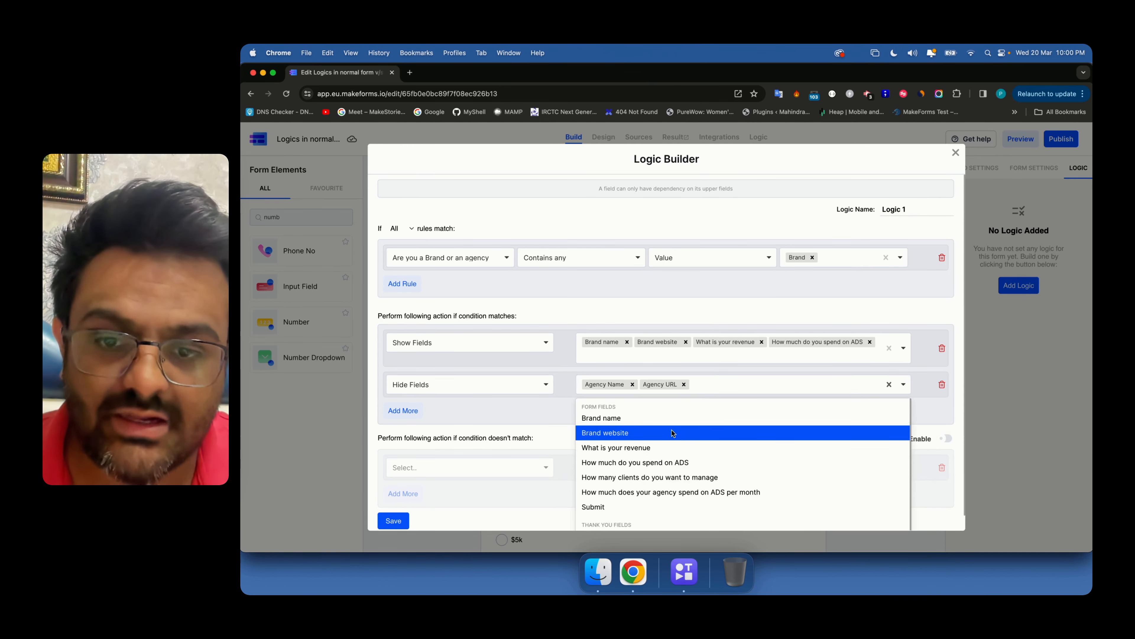
{"action": "left_click", "coordinate": [666, 476]}
{"action": "left_click", "coordinate": [826, 384]}
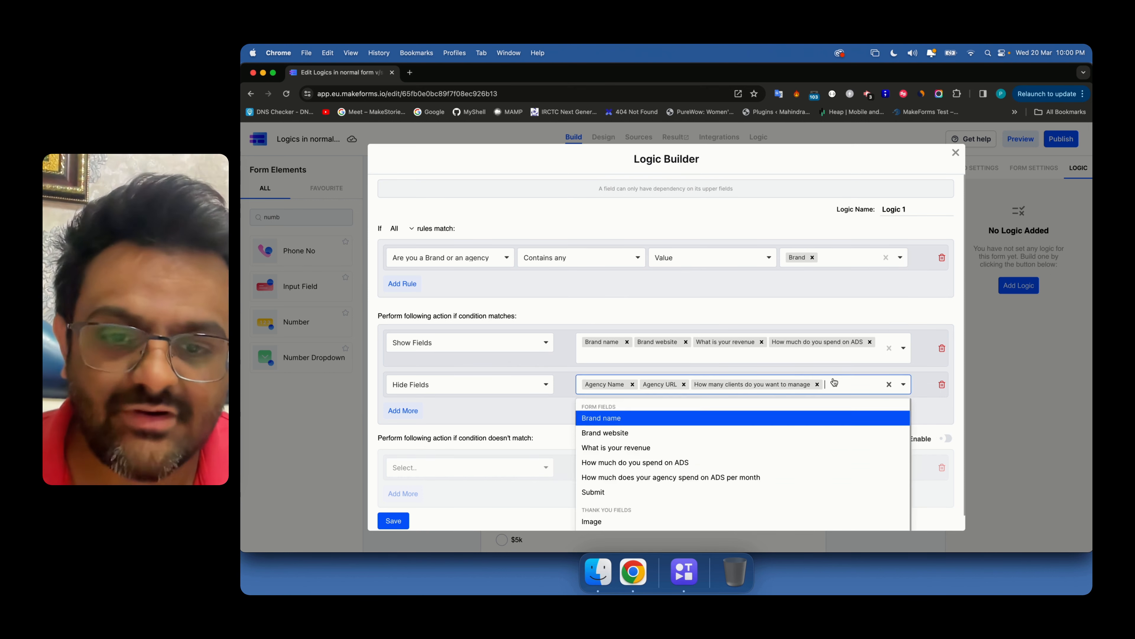
{"action": "left_click", "coordinate": [692, 483]}
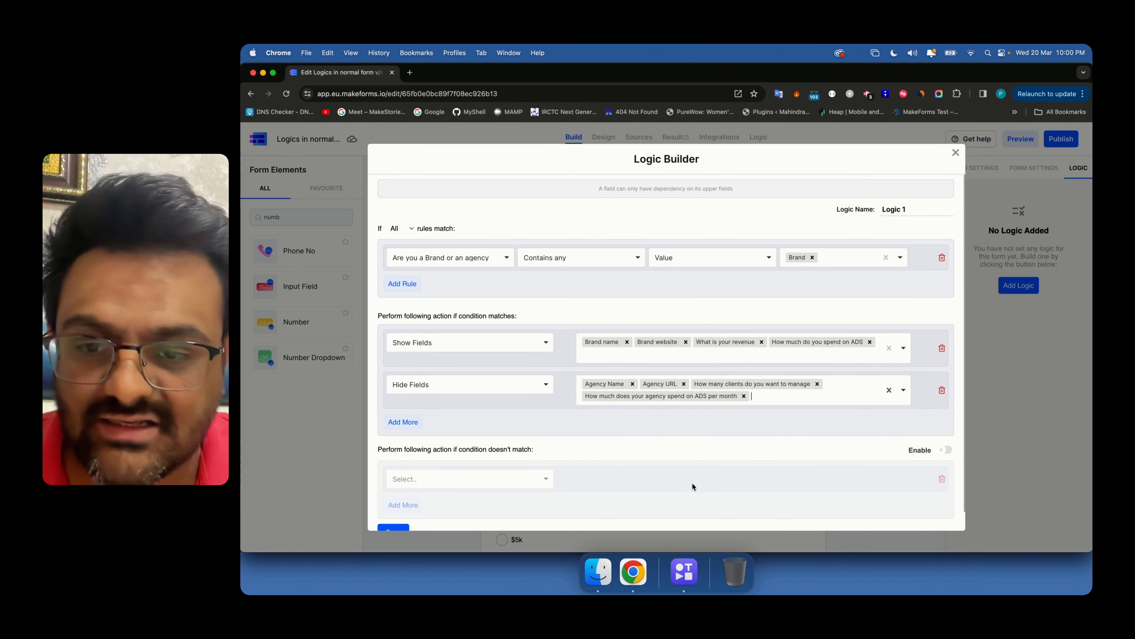
{"action": "left_click", "coordinate": [397, 529]}
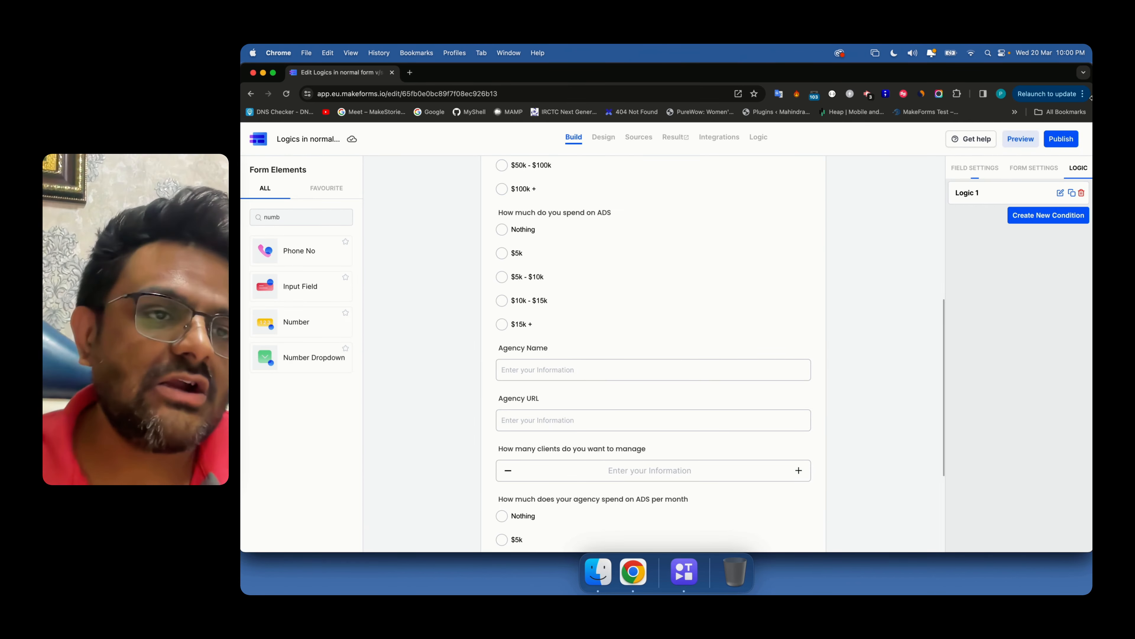
Publish the form on the eu.frms.link domain, open its default link and reload the page.
{"action": "left_click", "coordinate": [1067, 142]}
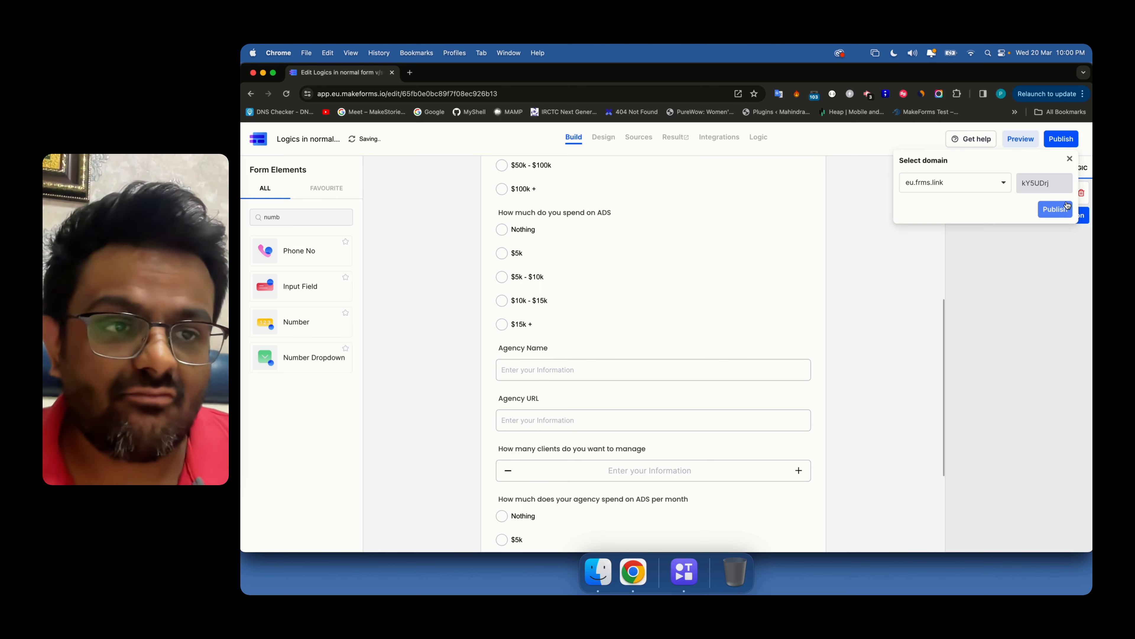
{"action": "left_click", "coordinate": [1055, 209]}
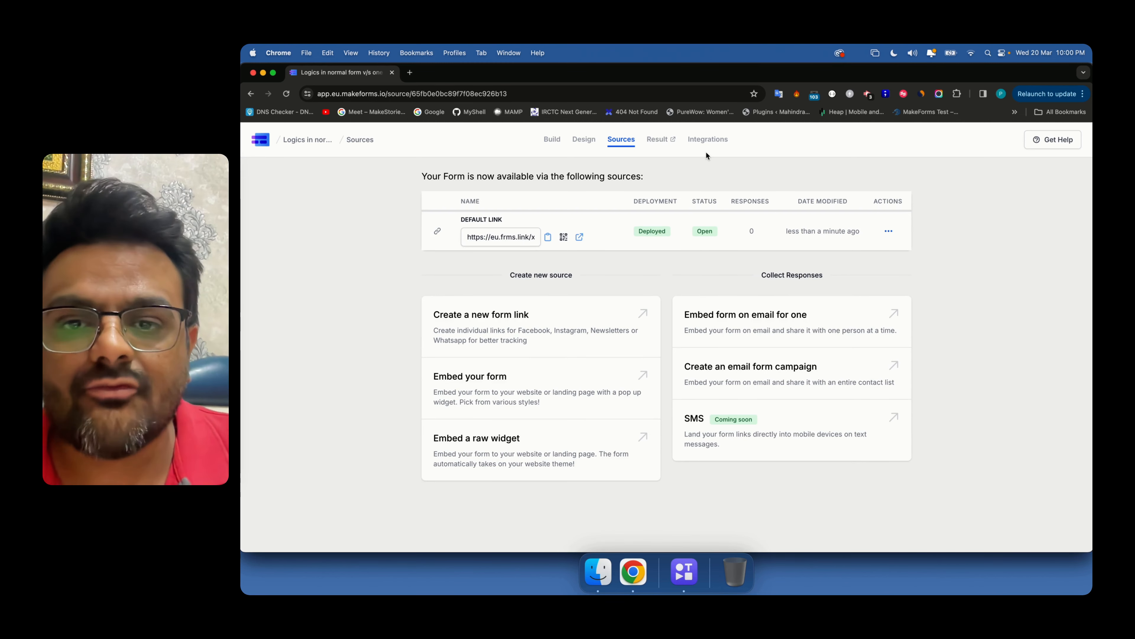
{"action": "left_click", "coordinate": [578, 237]}
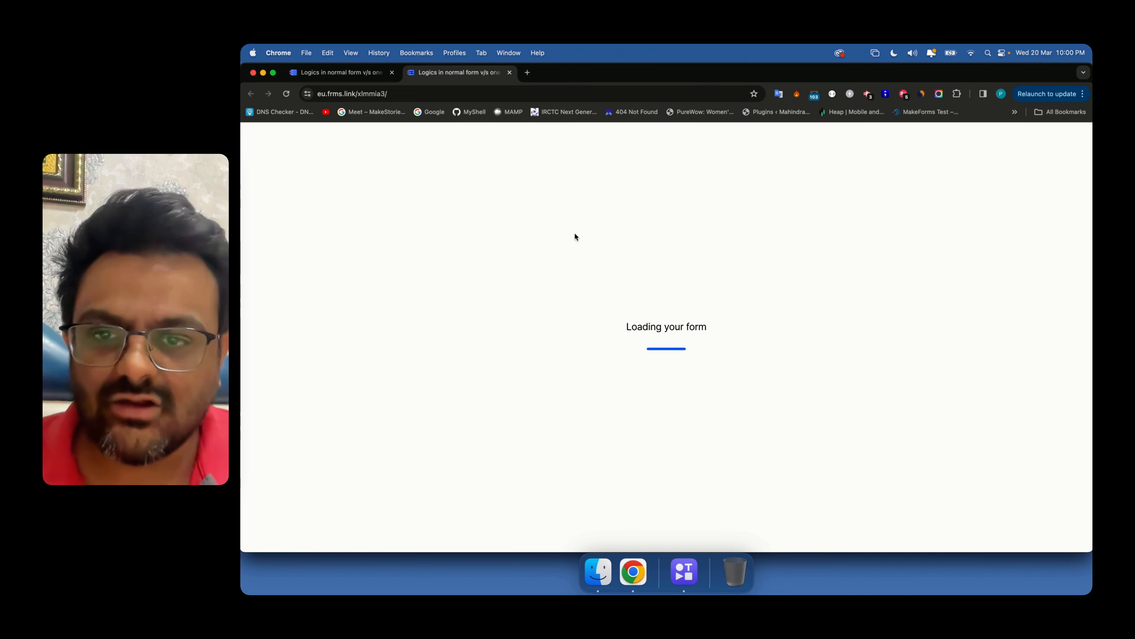
{"action": "key", "text": "super+r"}
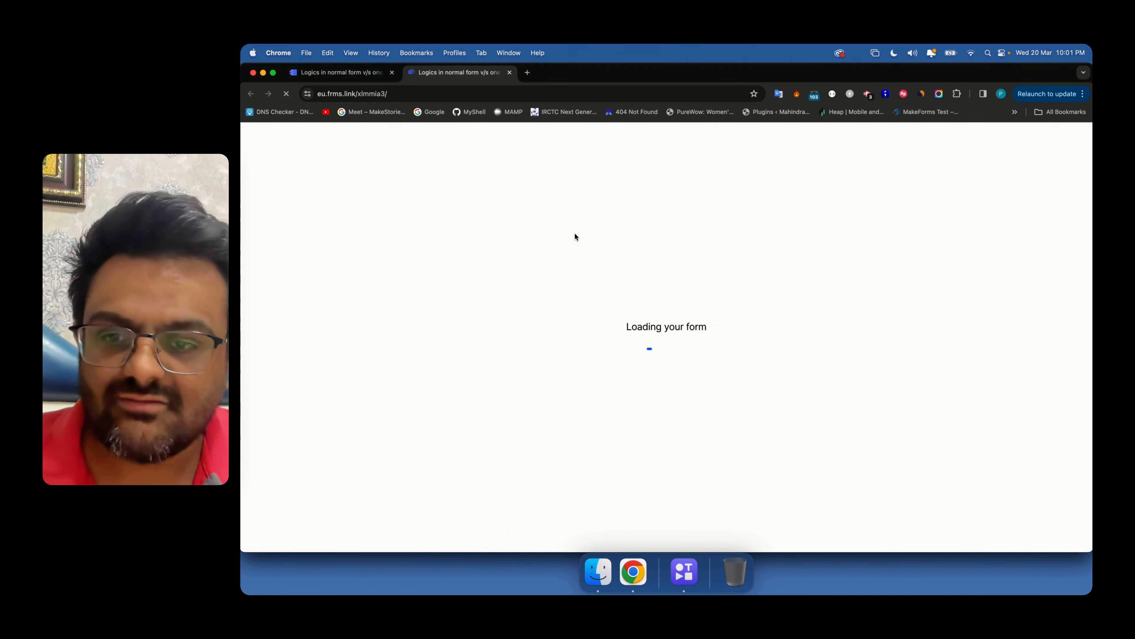
Examine which questions the live form shows before any brand-or-agency choice is made.
{"action": "scroll", "coordinate": [527, 293], "scroll_direction": "down", "scroll_amount": 5}
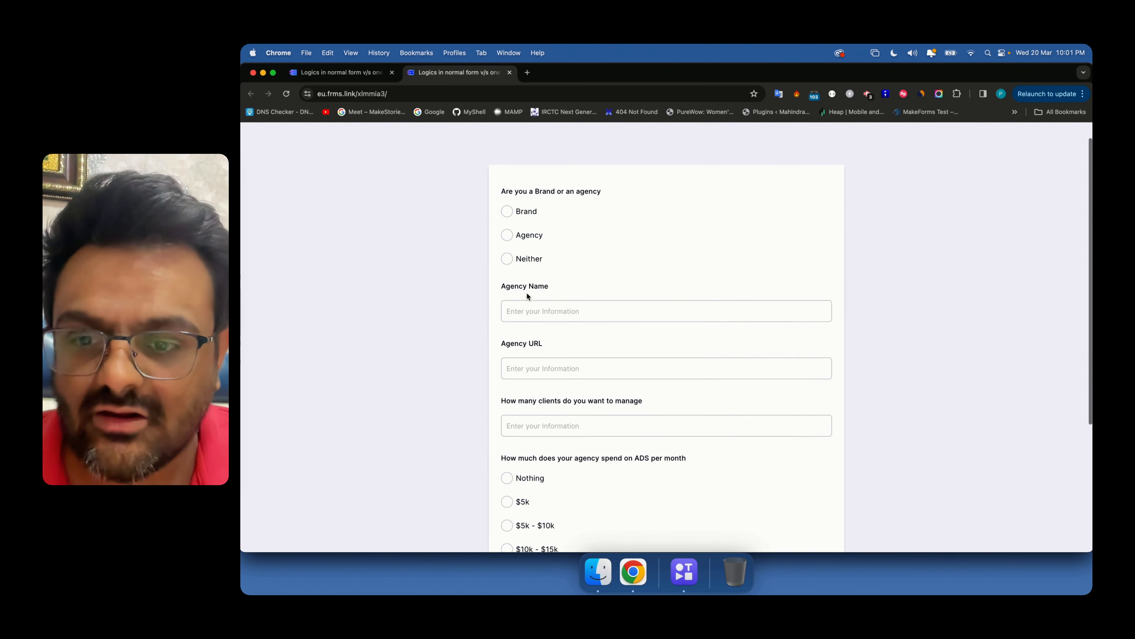
{"action": "scroll", "coordinate": [527, 293], "scroll_direction": "up", "scroll_amount": 3}
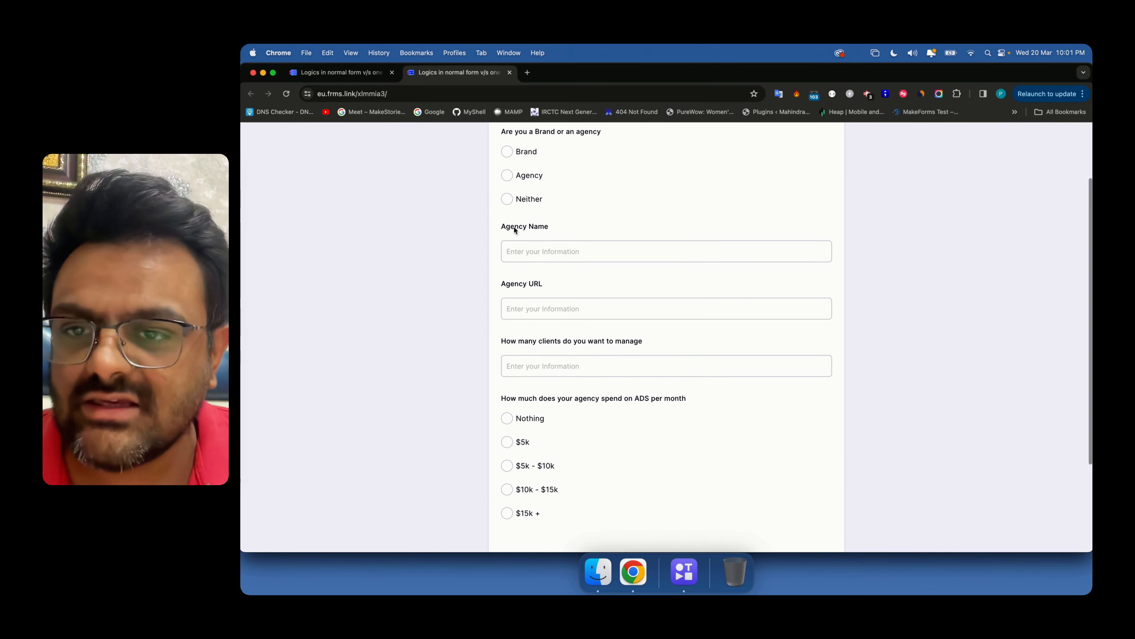
{"action": "scroll", "coordinate": [518, 225], "scroll_direction": "up", "scroll_amount": 2}
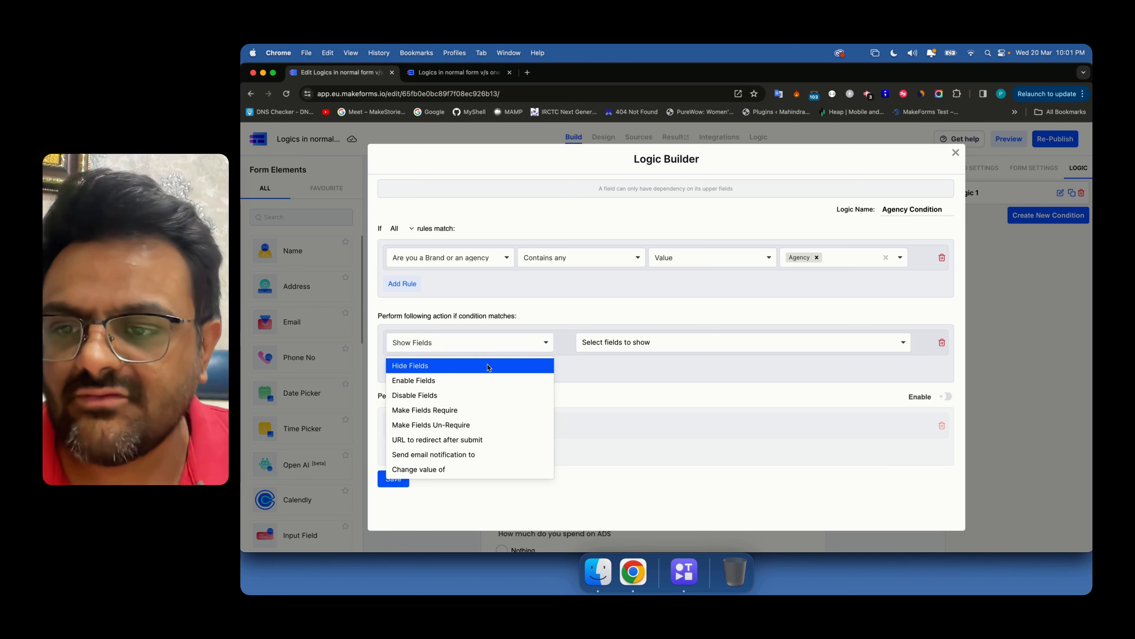
Set the Agency Condition logic to show the Agency Name and Agency URL fields.
{"action": "left_click", "coordinate": [447, 365]}
{"action": "left_click", "coordinate": [603, 343]}
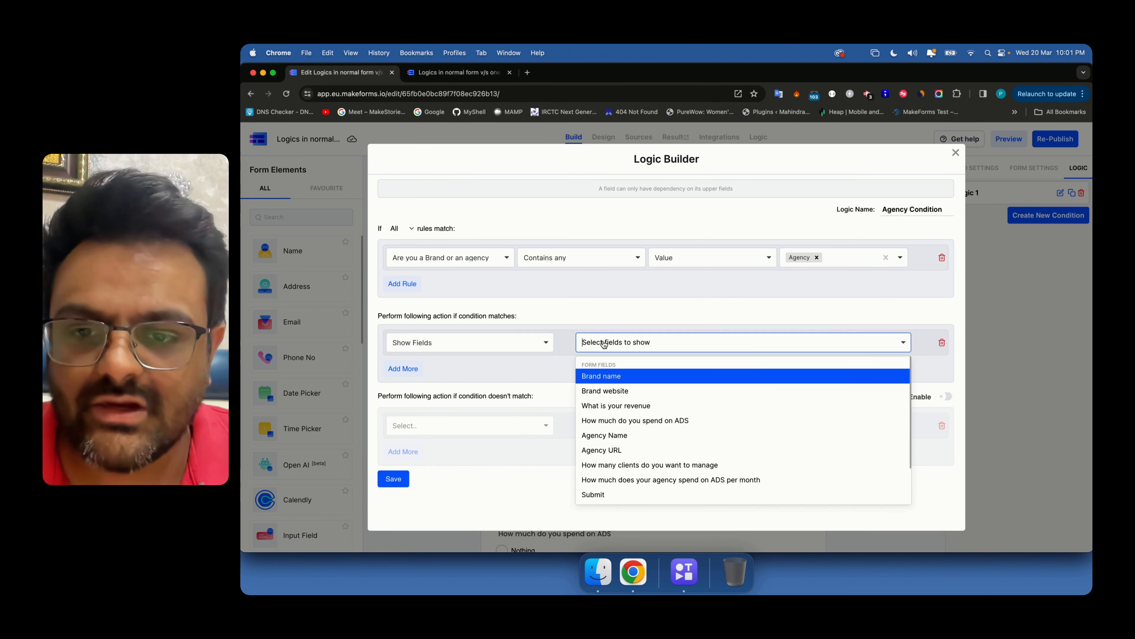
{"action": "left_click", "coordinate": [608, 440]}
{"action": "left_click", "coordinate": [684, 345]}
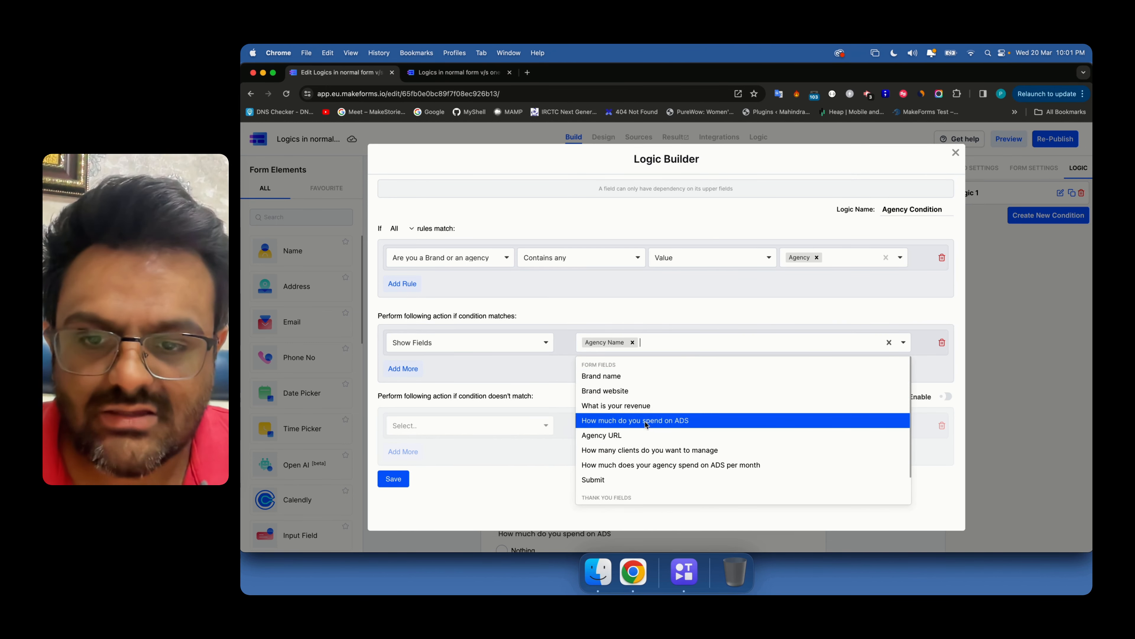
{"action": "left_click", "coordinate": [626, 436]}
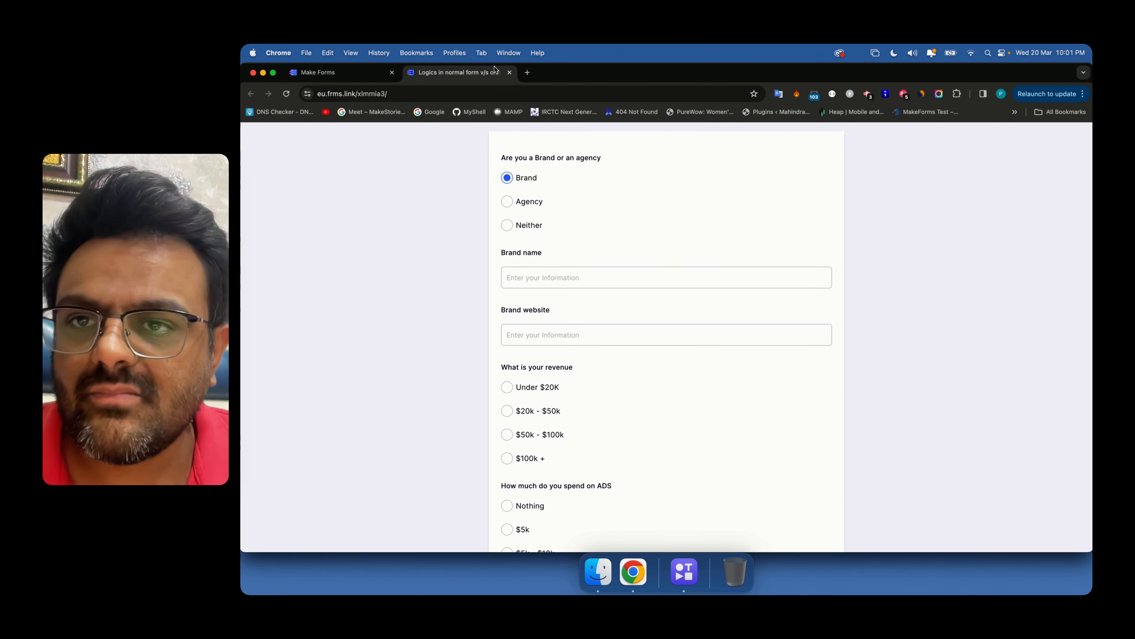
Reopen the published form, test the Brand and Agency answers, and return to the form's management page.
{"action": "left_click", "coordinate": [509, 72]}
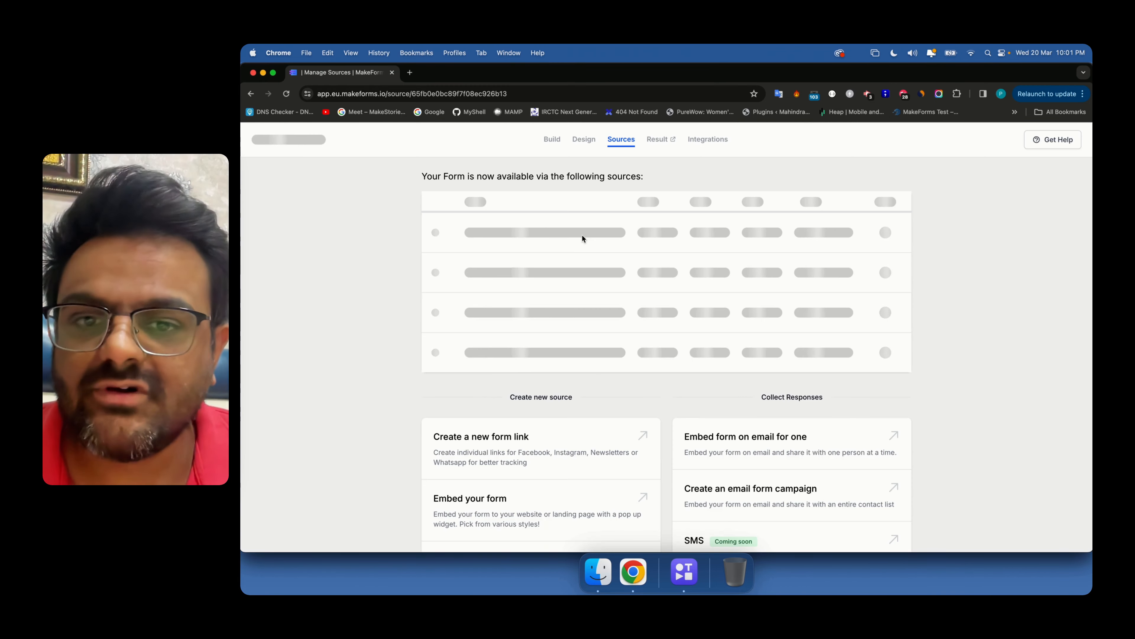
{"action": "left_click", "coordinate": [584, 231]}
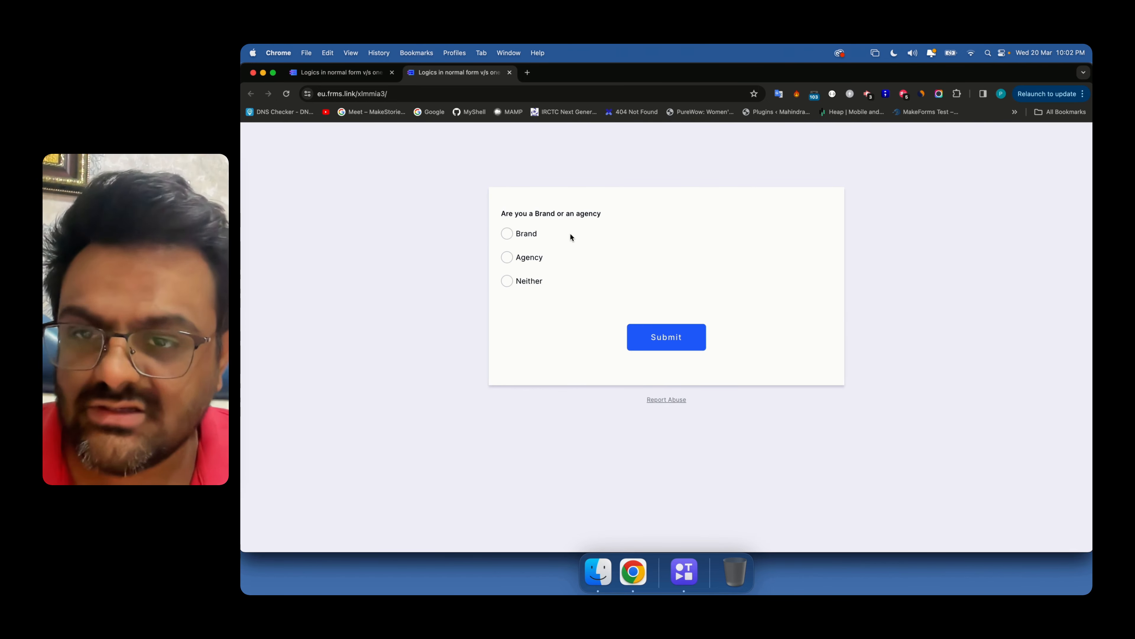
{"action": "left_click", "coordinate": [527, 233]}
{"action": "scroll", "coordinate": [529, 236], "scroll_direction": "down", "scroll_amount": 2}
{"action": "scroll", "coordinate": [530, 228], "scroll_direction": "down", "scroll_amount": 1}
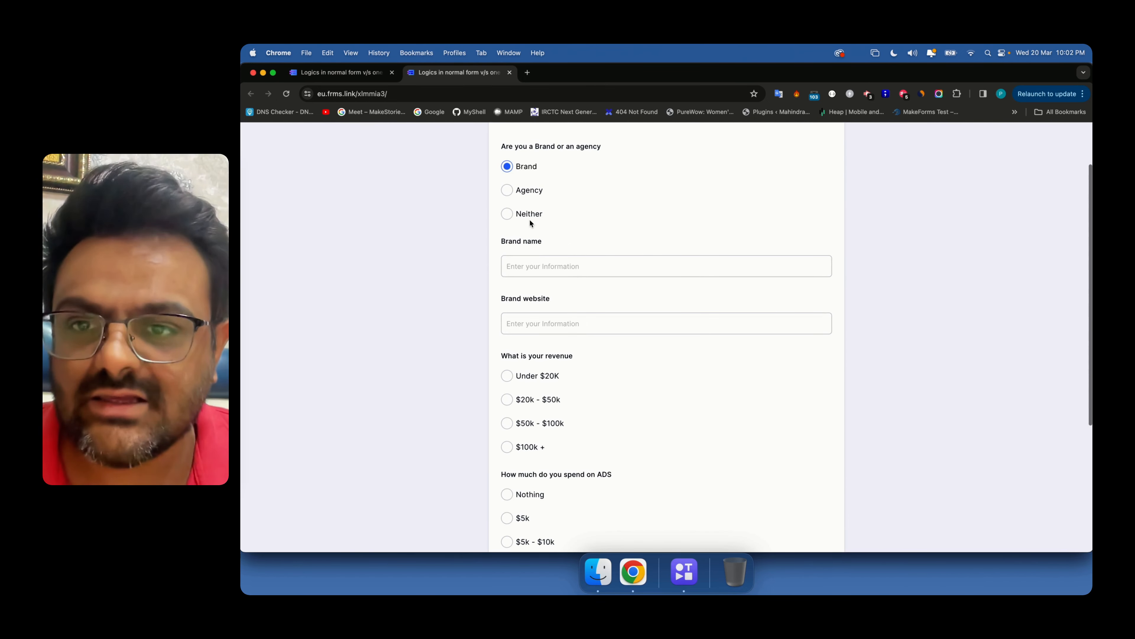
{"action": "left_click", "coordinate": [530, 191]}
{"action": "left_click", "coordinate": [342, 72]}
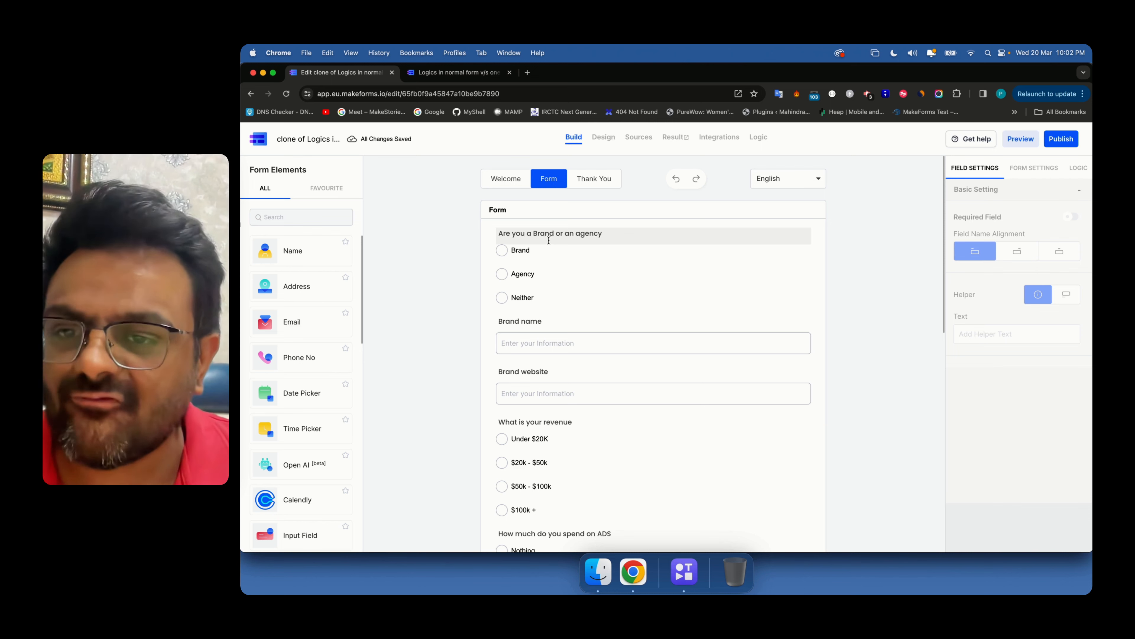
Find the Page Break element and insert one in the cloned form between the brand-or-agency question and Brand name.
{"action": "left_click", "coordinate": [301, 217]}
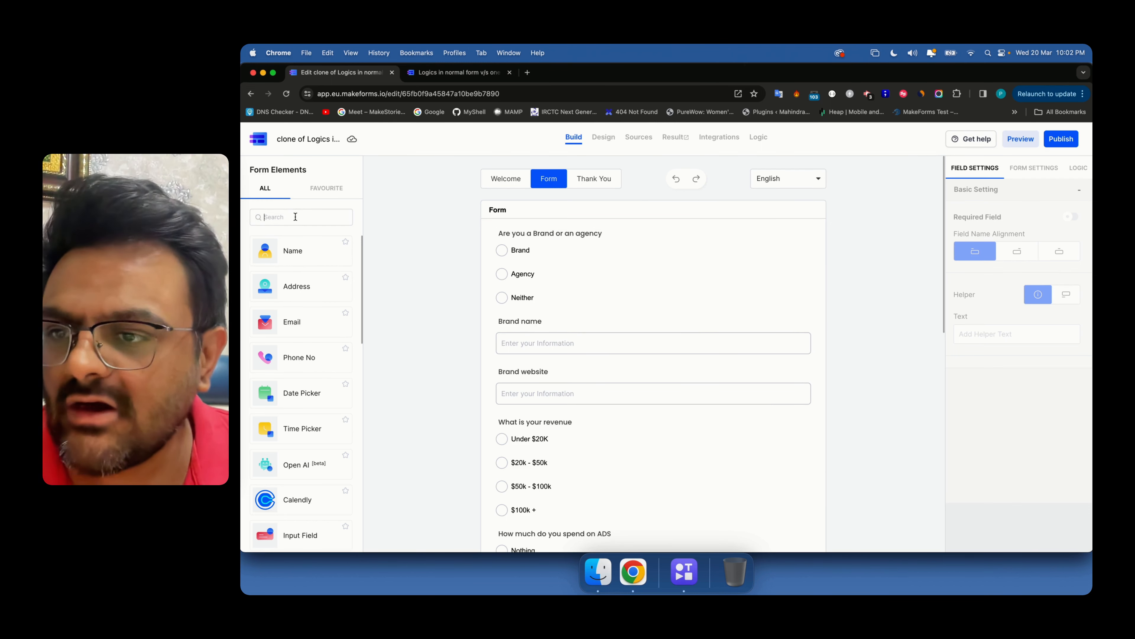
{"action": "type", "text": "page"}
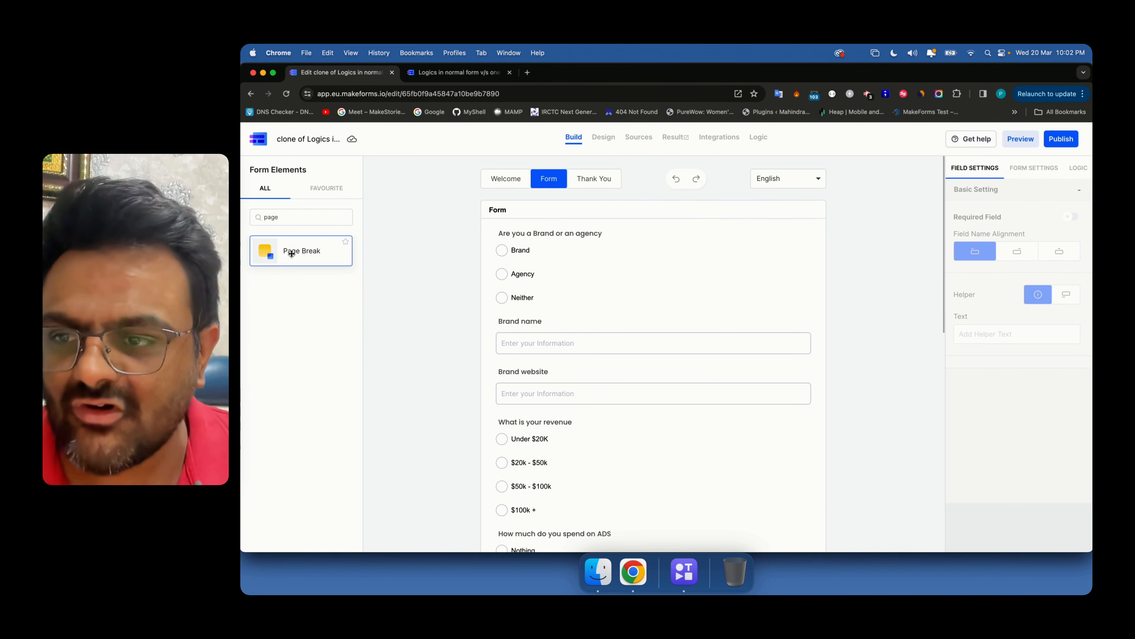
{"action": "left_click_drag", "start_coordinate": [302, 251], "coordinate": [528, 323]}
{"action": "scroll", "coordinate": [536, 340], "scroll_direction": "up", "scroll_amount": 5}
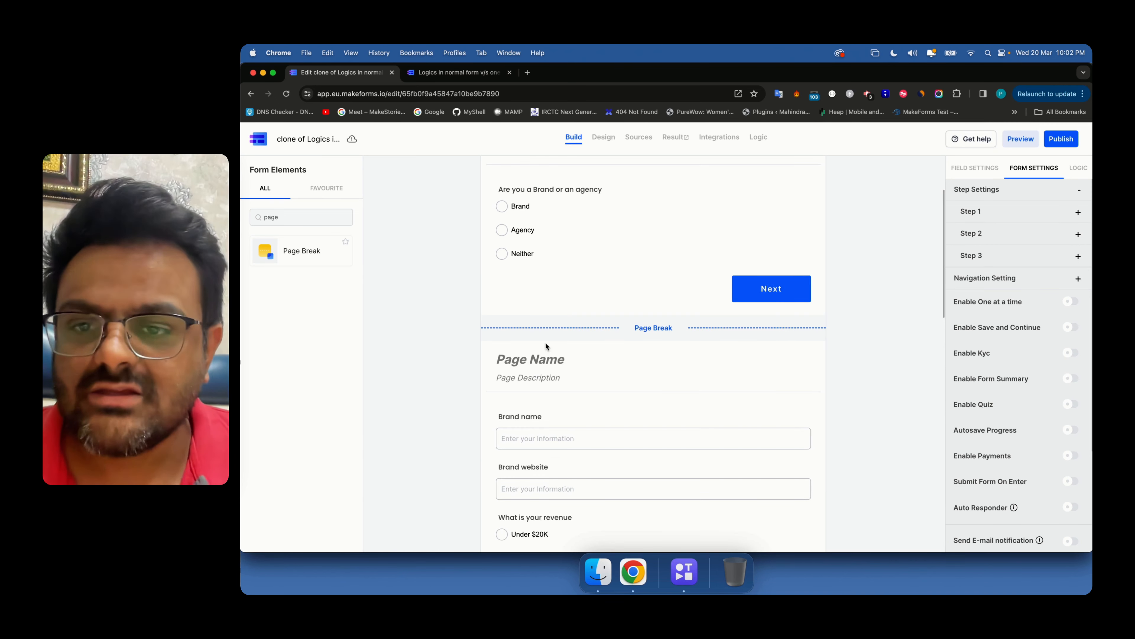
Name the page that starts with the Brand name field "Brand Details".
{"action": "left_click", "coordinate": [539, 359]}
{"action": "type", "text": "Bran"}
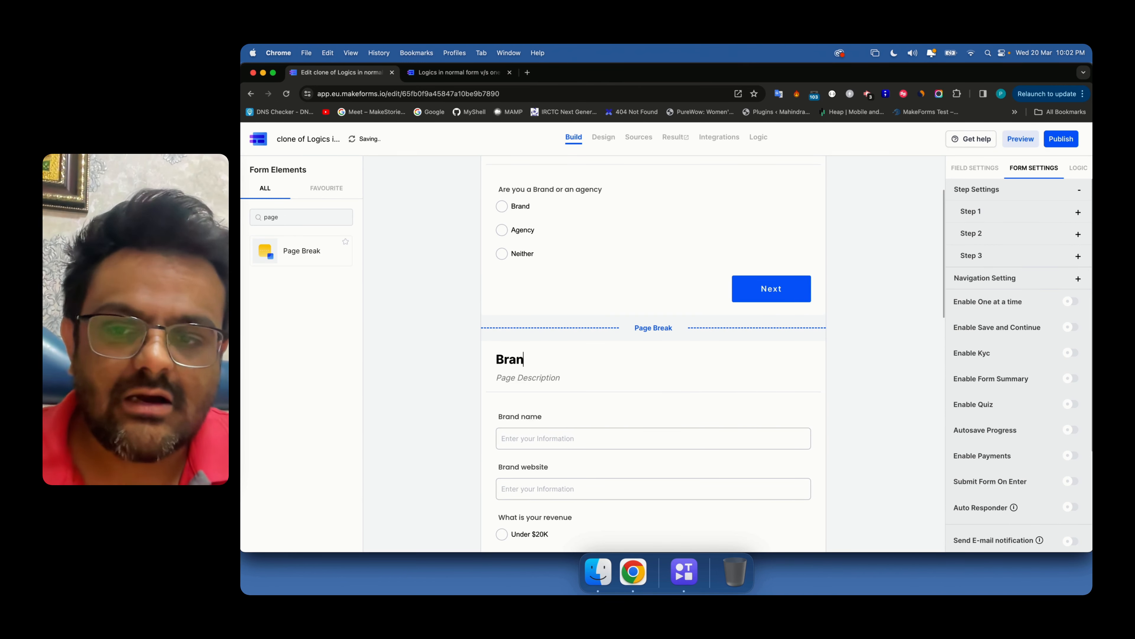
{"action": "type", "text": "d Details"}
Create a new logic named "Agency Detail" that matches when the brand-or-agency question contains Agency.
{"action": "left_click", "coordinate": [1078, 168]}
{"action": "left_click", "coordinate": [1048, 215]}
{"action": "left_click", "coordinate": [916, 209]}
{"action": "type", "text": "Agency Detail"}
{"action": "left_click", "coordinate": [502, 261]}
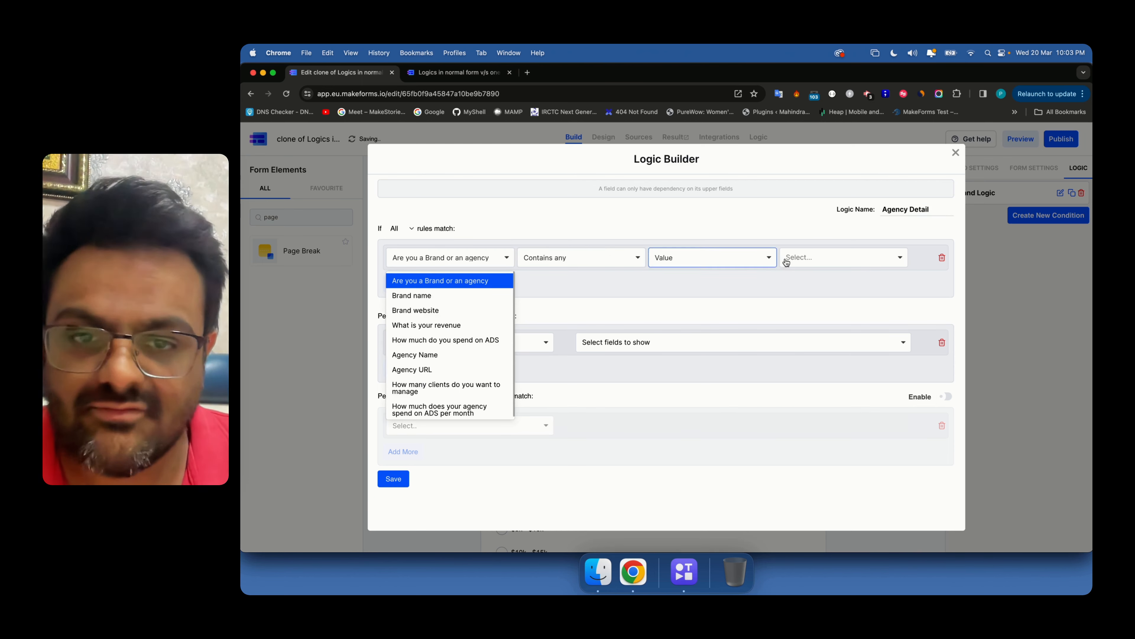
{"action": "left_click", "coordinate": [796, 263]}
{"action": "left_click", "coordinate": [805, 296]}
Set the Agency Detail action to Skip Step for the Brand Details page and save the logic.
{"action": "left_click", "coordinate": [486, 345]}
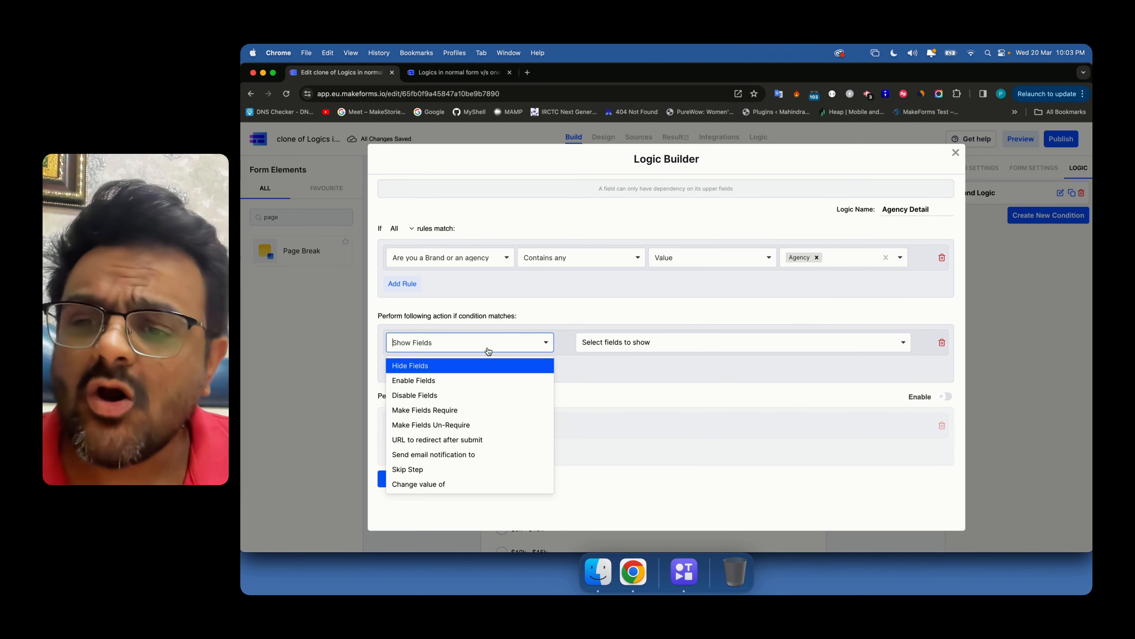
{"action": "left_click", "coordinate": [469, 470]}
{"action": "left_click", "coordinate": [655, 343]}
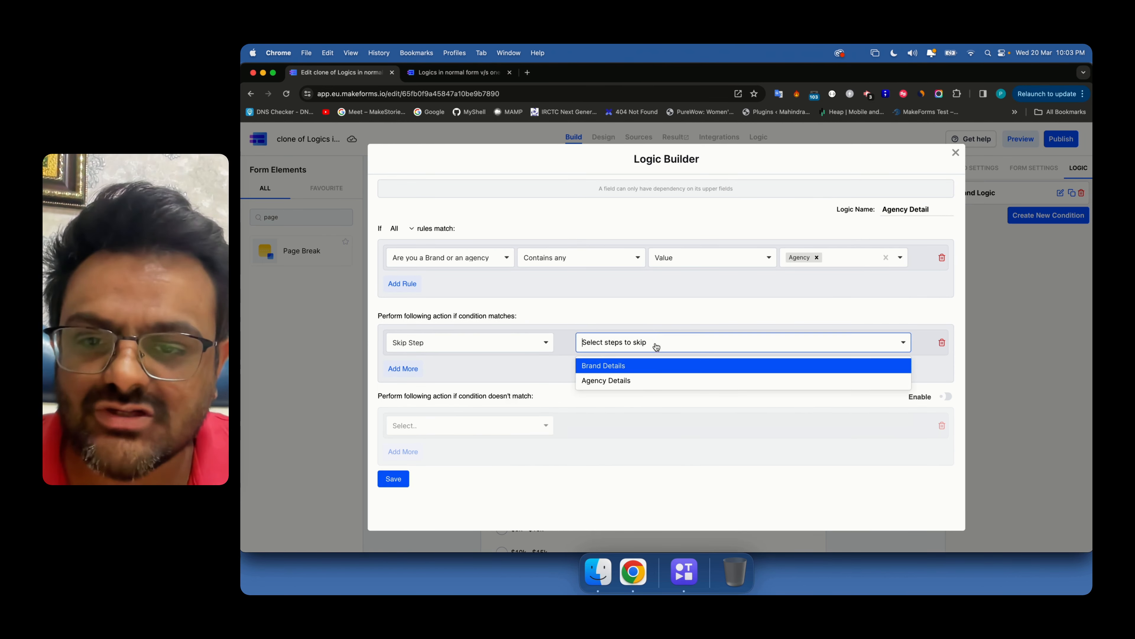
{"action": "left_click", "coordinate": [644, 366]}
{"action": "left_click", "coordinate": [393, 478]}
Create another logic named "Neither Logic" that matches when the brand-or-agency question contains Neither.
{"action": "left_click", "coordinate": [1048, 240]}
{"action": "left_click", "coordinate": [916, 209]}
{"action": "type", "text": "Neiter"}
{"action": "key", "text": "BackSpace"}
{"action": "key", "text": "BackSpace"}
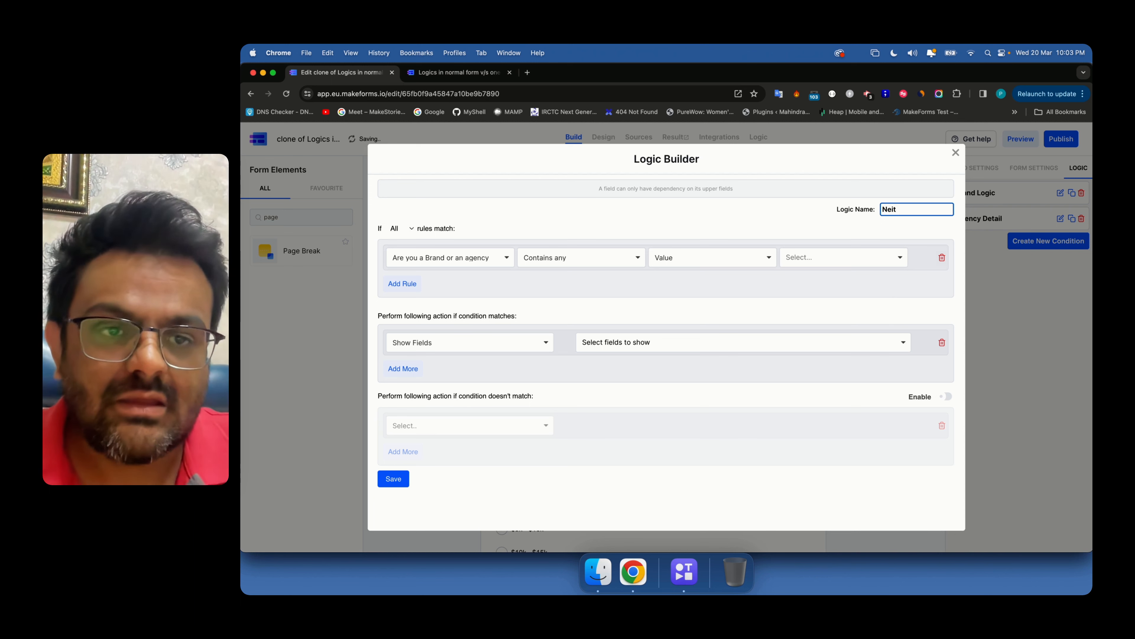
{"action": "type", "text": "her Logic"}
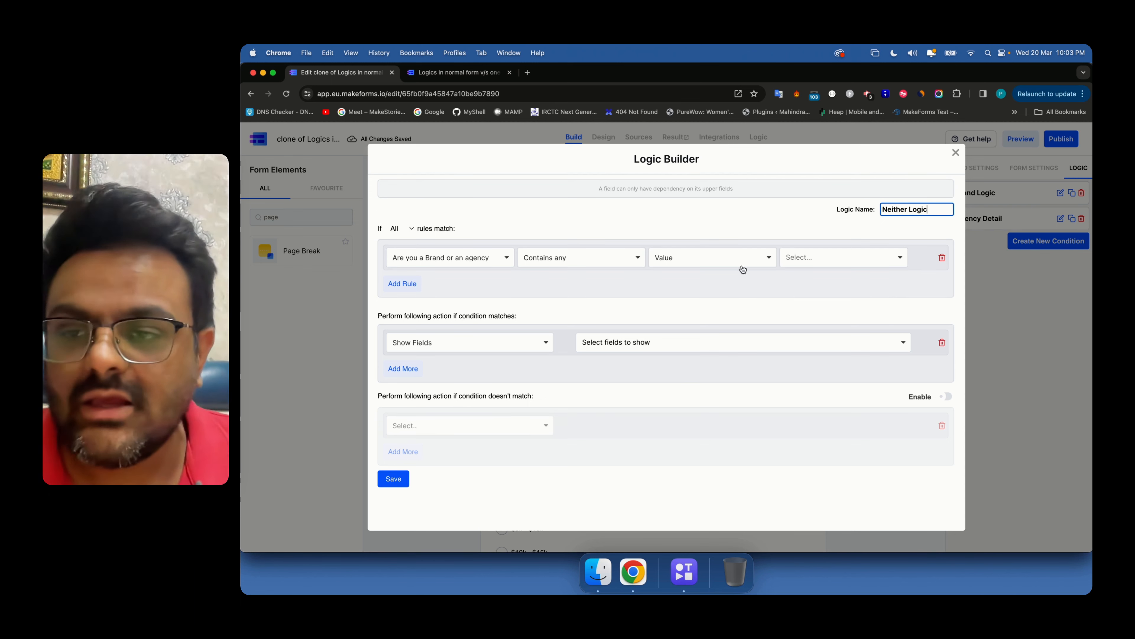
{"action": "left_click", "coordinate": [846, 264]}
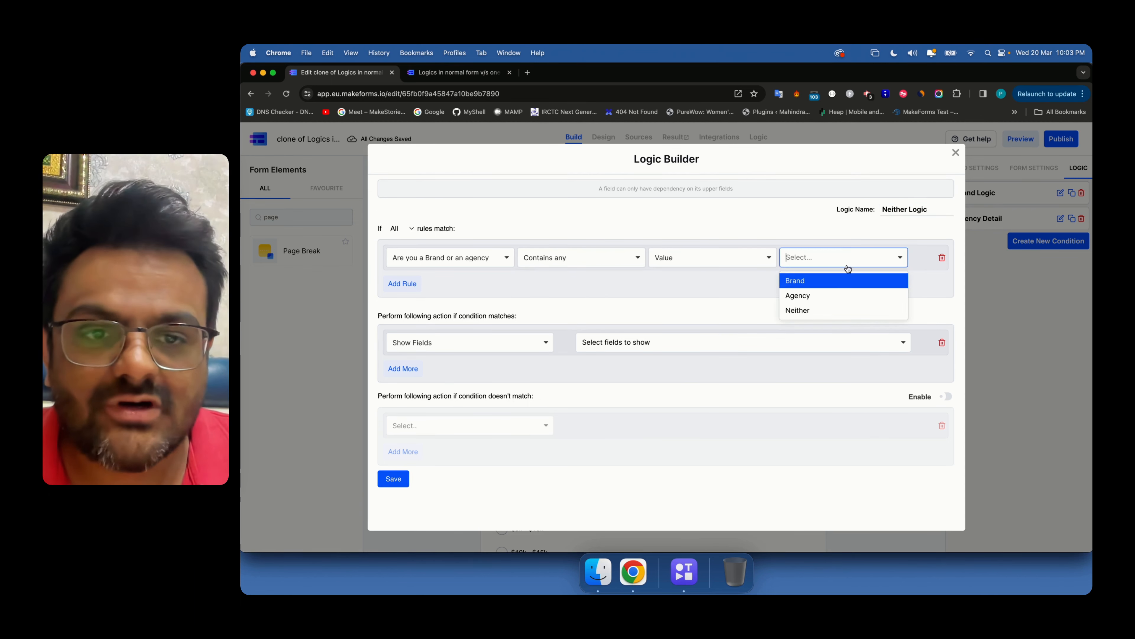
{"action": "left_click", "coordinate": [823, 308]}
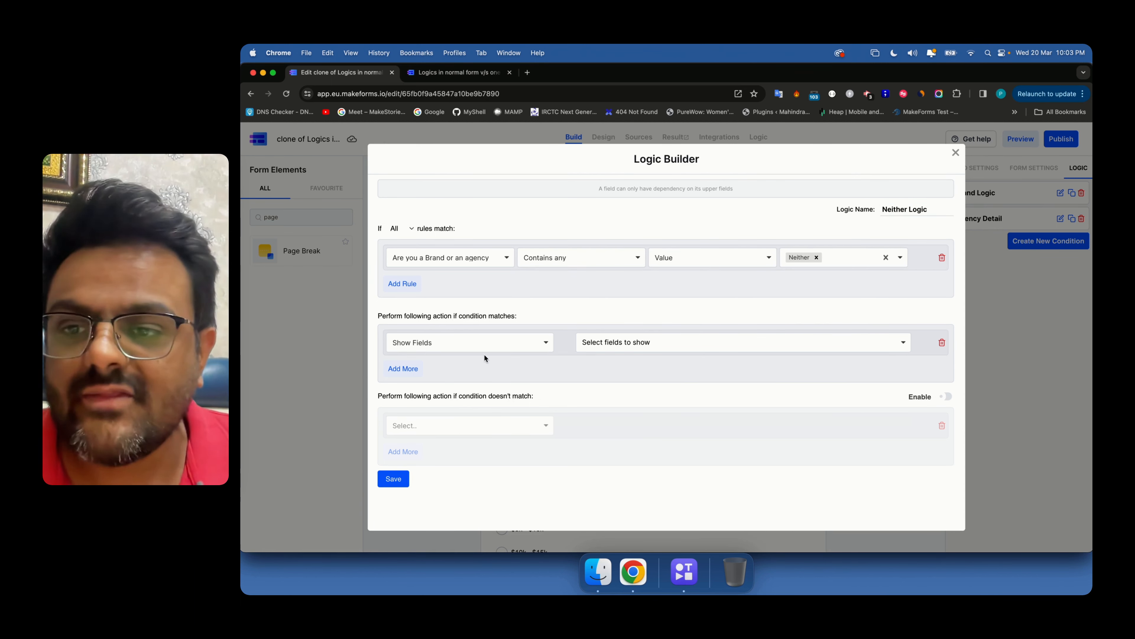